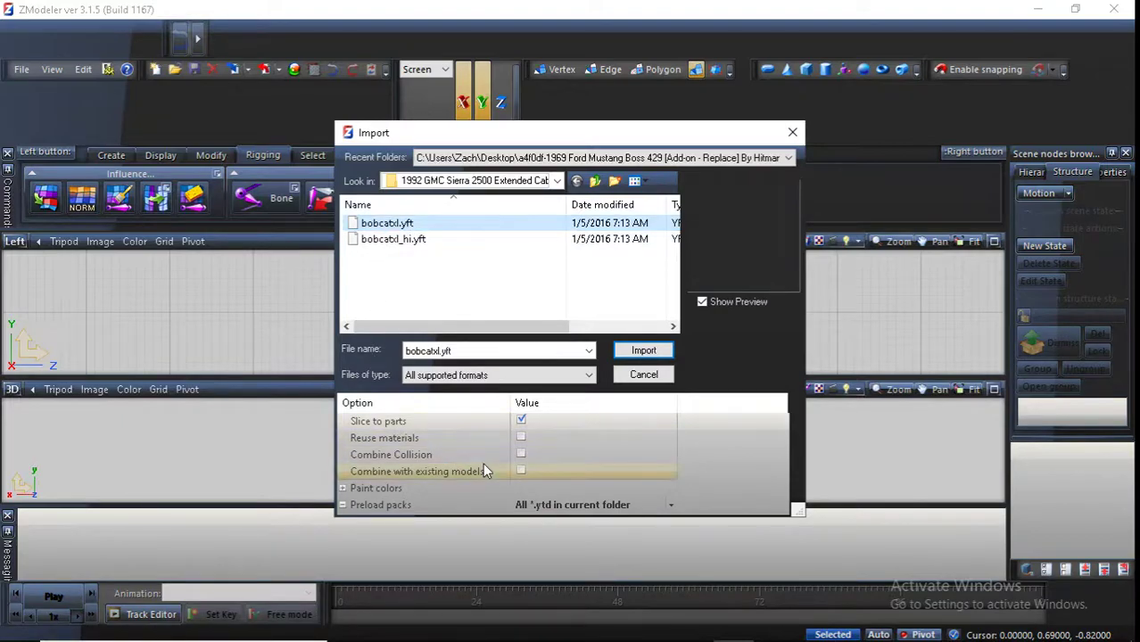
# Import the bobcatxl.yft model with the bobcatxl.ytd texture pack added to its preload packs
pyautogui.click(530, 487)
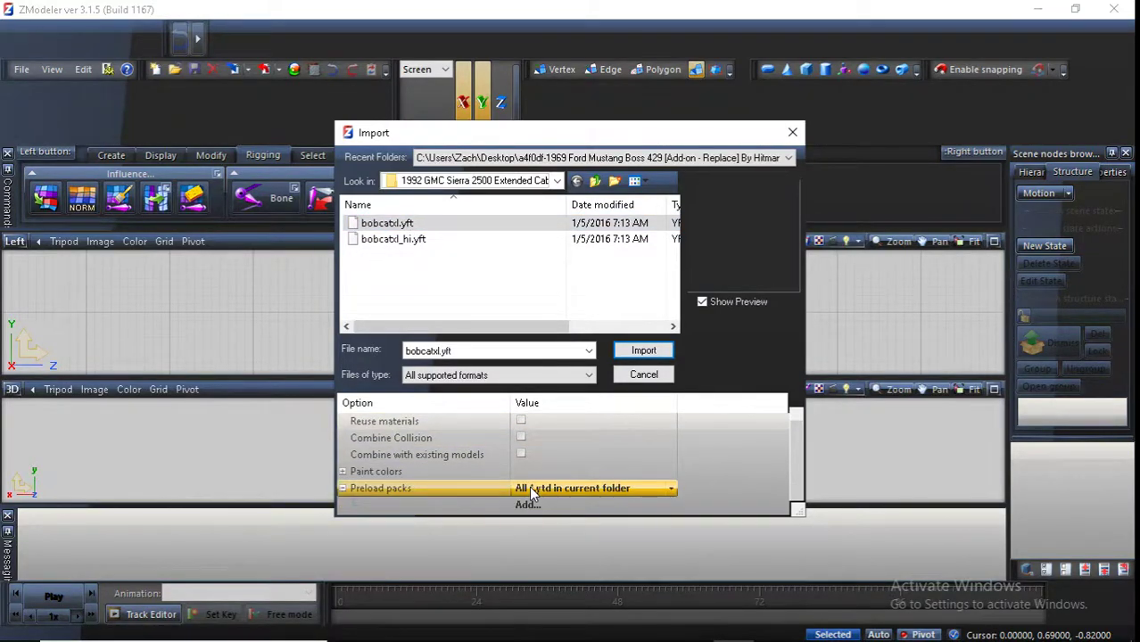
pyautogui.click(526, 505)
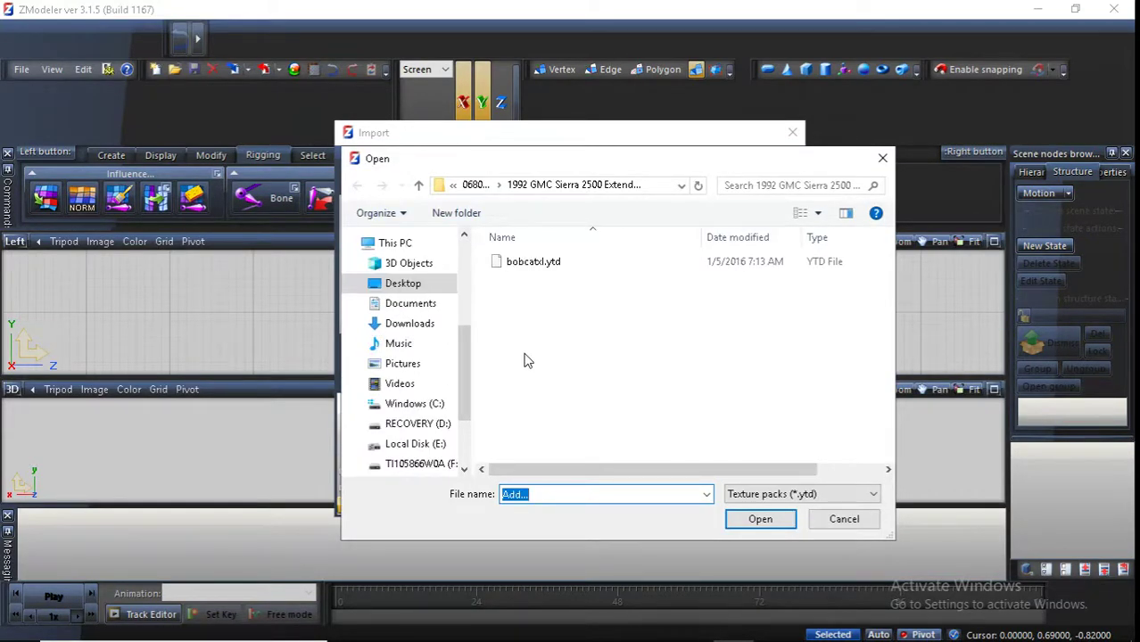
pyautogui.click(529, 264)
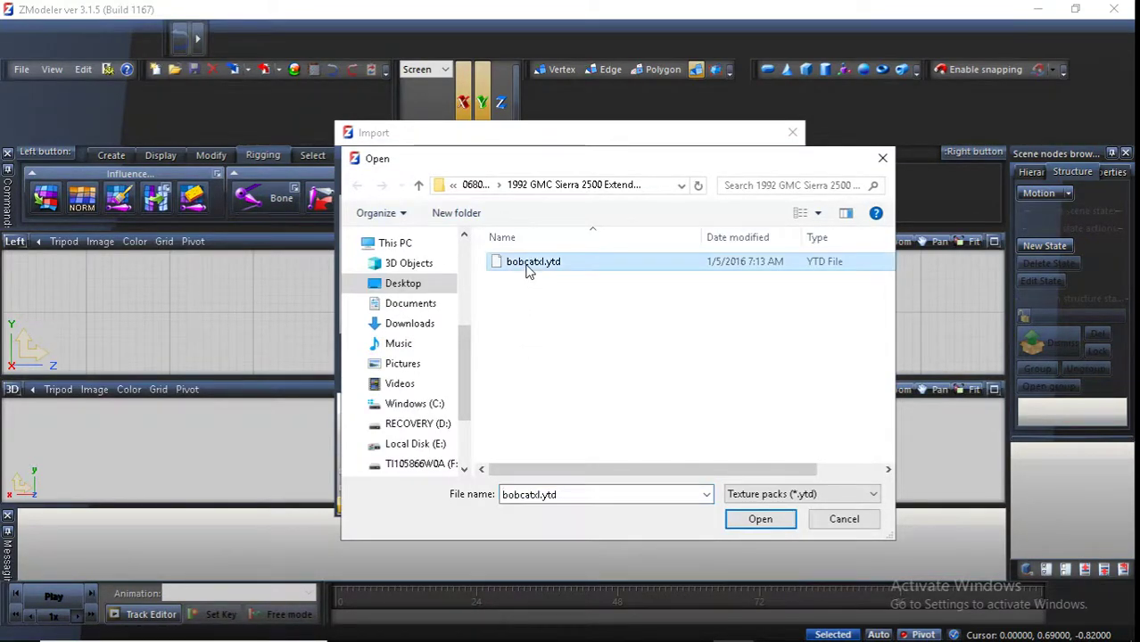
pyautogui.click(749, 521)
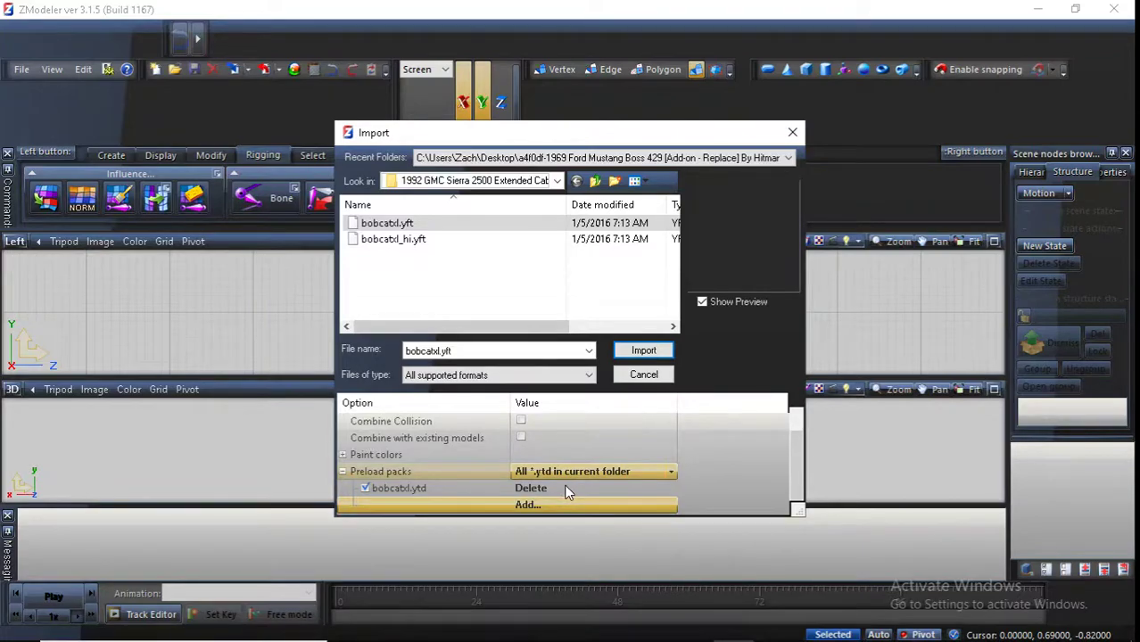
pyautogui.click(643, 352)
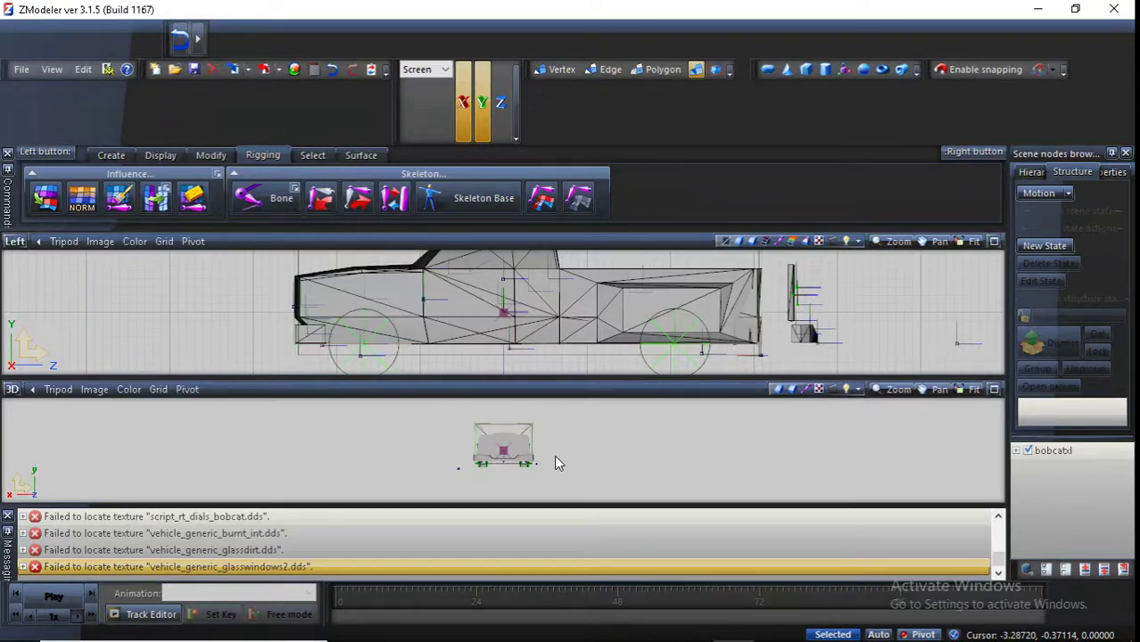
# Undock the Scene nodes browser and enlarge it so that its full node tree and structure controls are readable
pyautogui.moveTo(441, 467); pyautogui.dragTo(533, 465, button='middle')
pyautogui.moveTo(1063, 156); pyautogui.dragTo(950, 161)
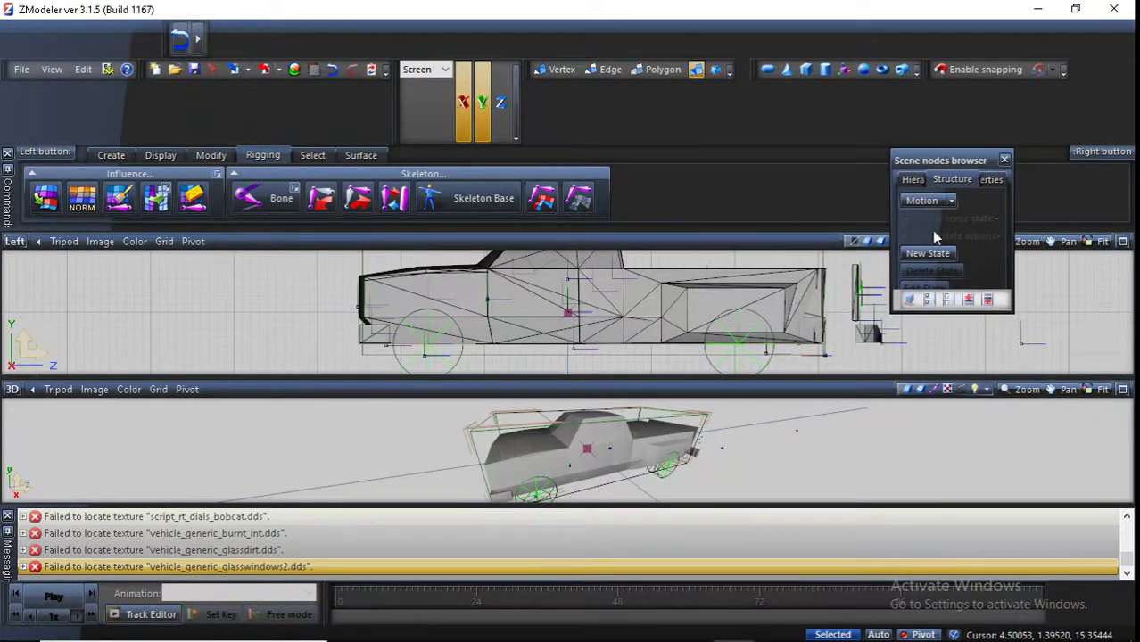
pyautogui.moveTo(948, 313); pyautogui.dragTo(947, 565)
pyautogui.moveTo(1010, 388); pyautogui.dragTo(1097, 387)
pyautogui.moveTo(989, 444); pyautogui.dragTo(991, 403)
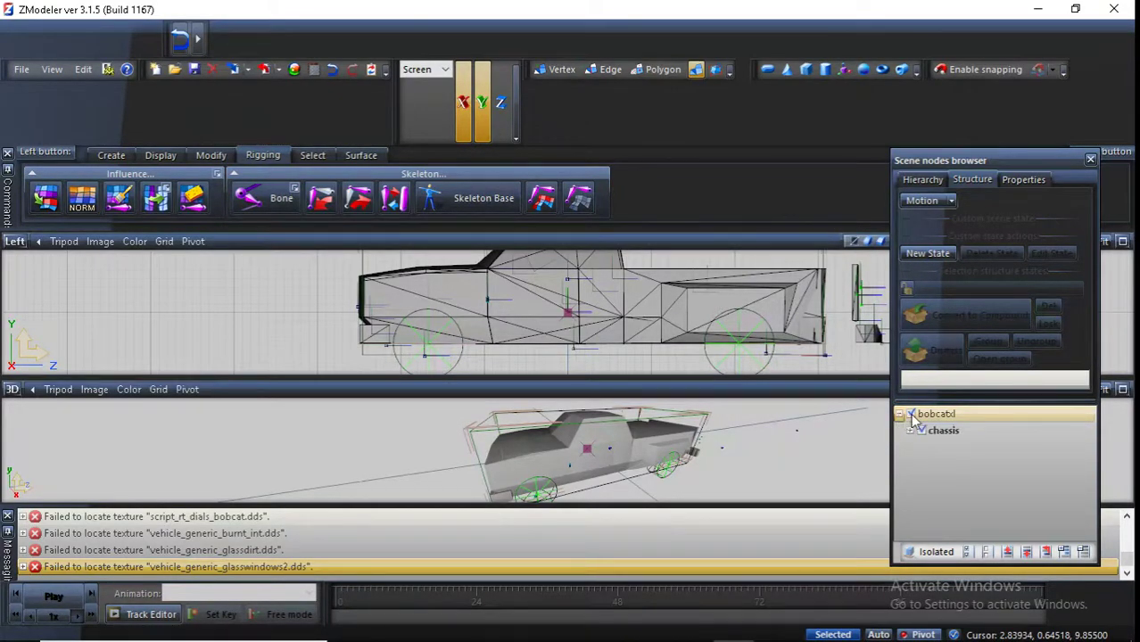
# Dismiss the chassis compound under the bobcatxl model and expand the chassis node
pyautogui.click(933, 428)
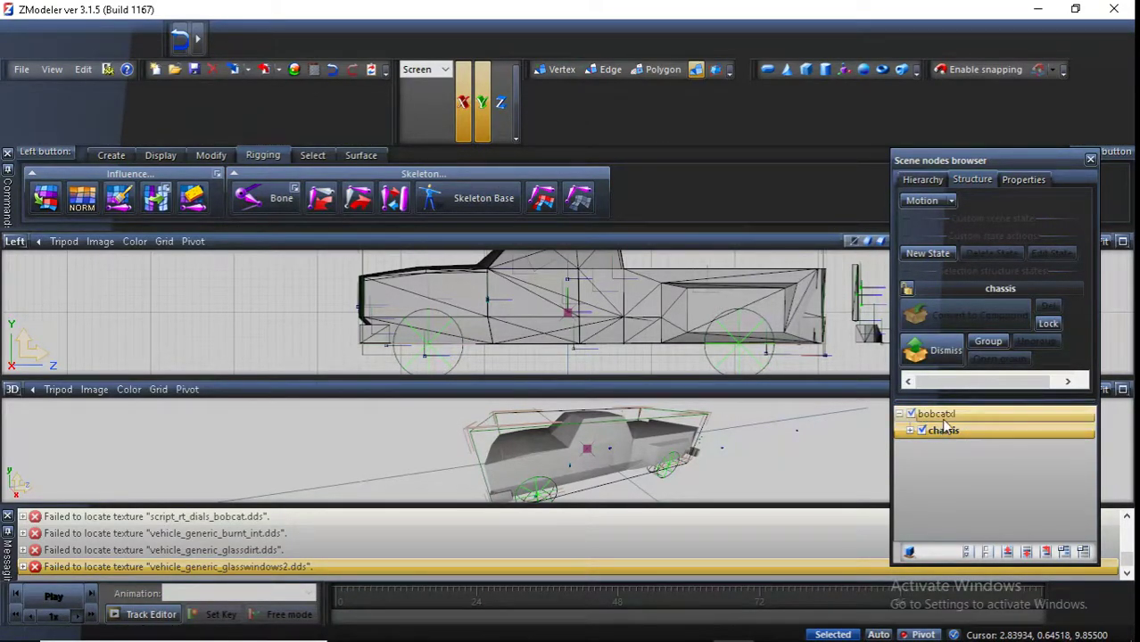
pyautogui.click(930, 350)
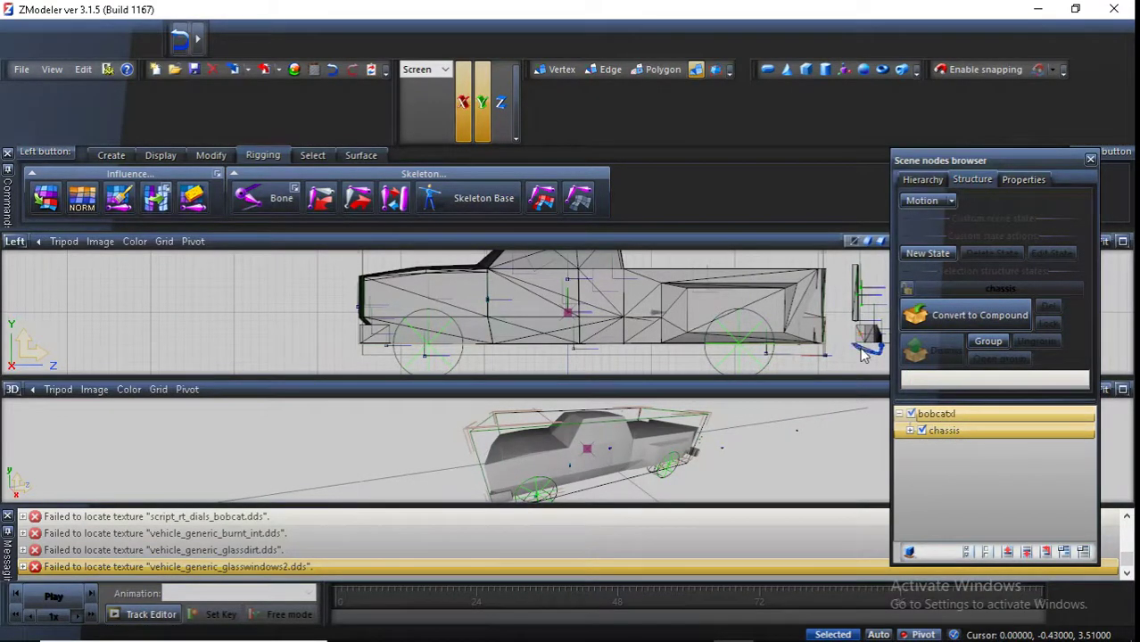
pyautogui.click(920, 431)
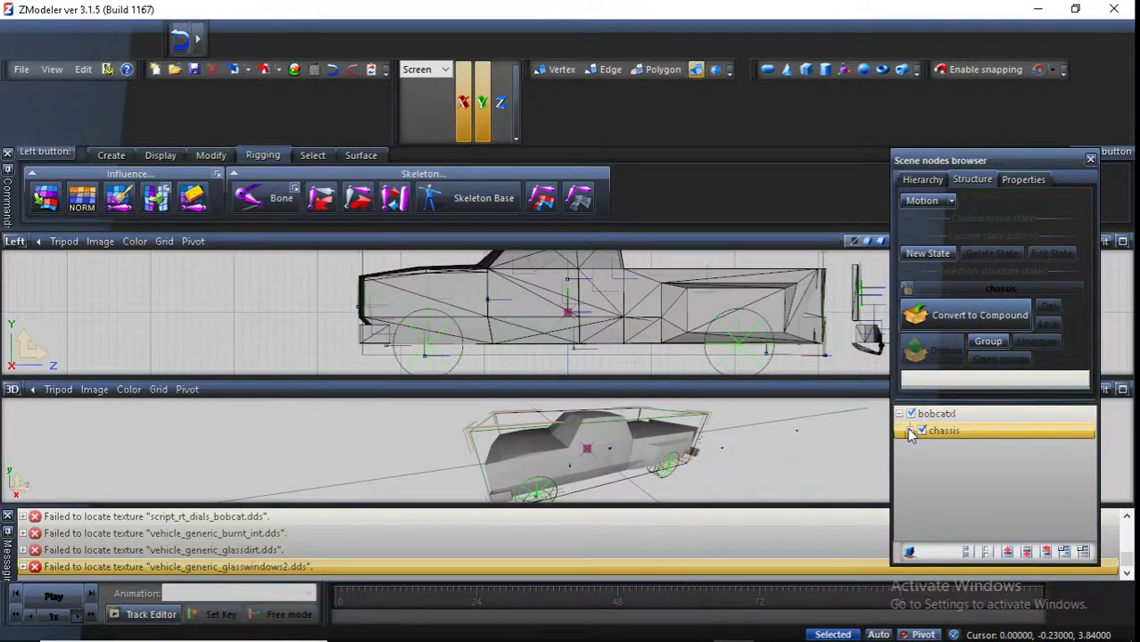
pyautogui.click(911, 432)
# Dismiss the door_dside_f compound and delete its door_dside_f [COL] collision node
pyautogui.click(966, 430)
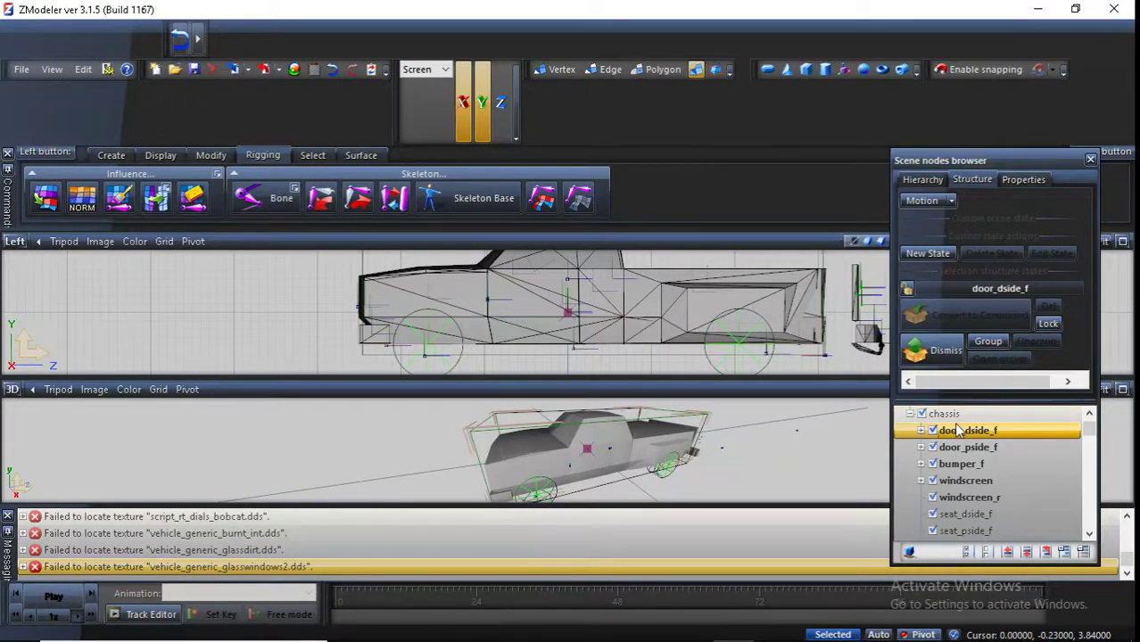
pyautogui.click(935, 352)
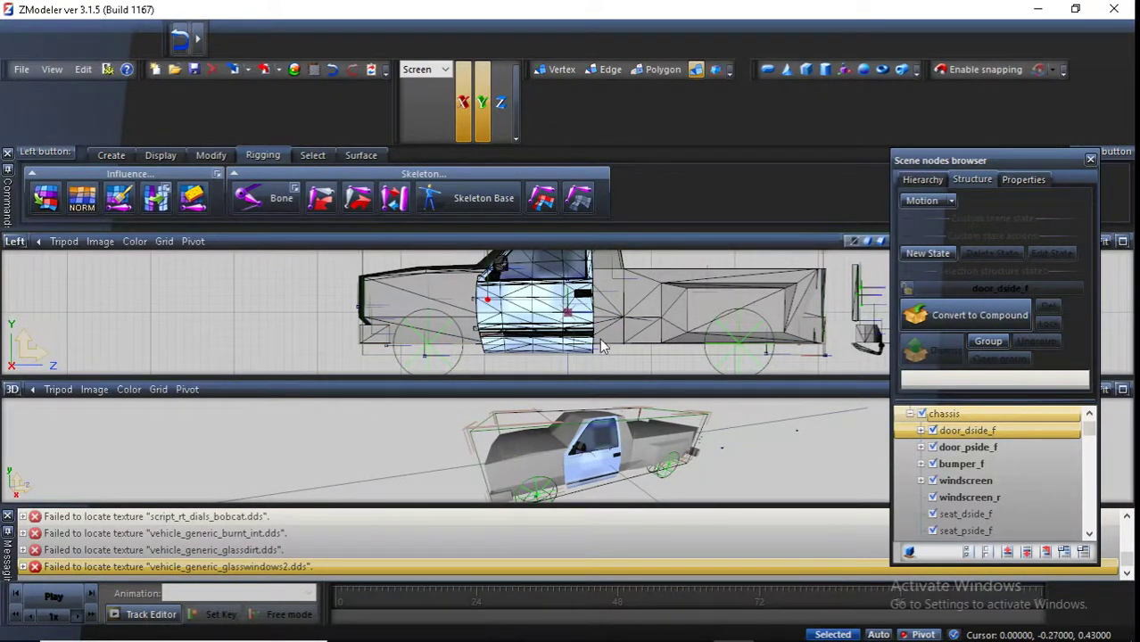
pyautogui.click(920, 432)
pyautogui.click(971, 461)
pyautogui.rightClick(970, 461)
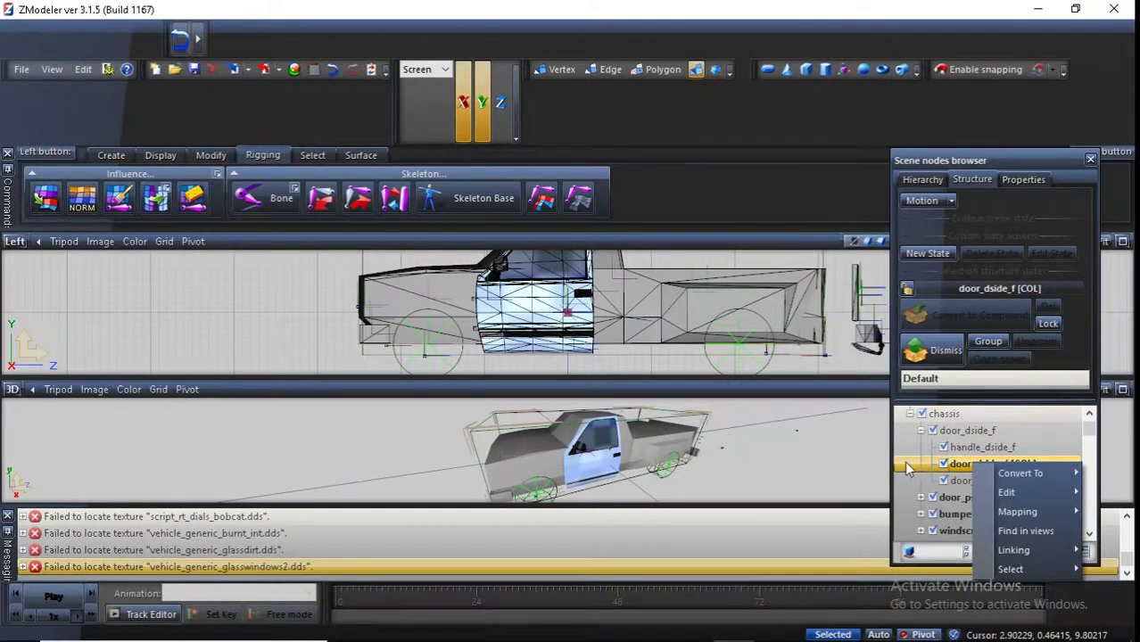
pyautogui.click(908, 469)
pyautogui.click(1010, 464)
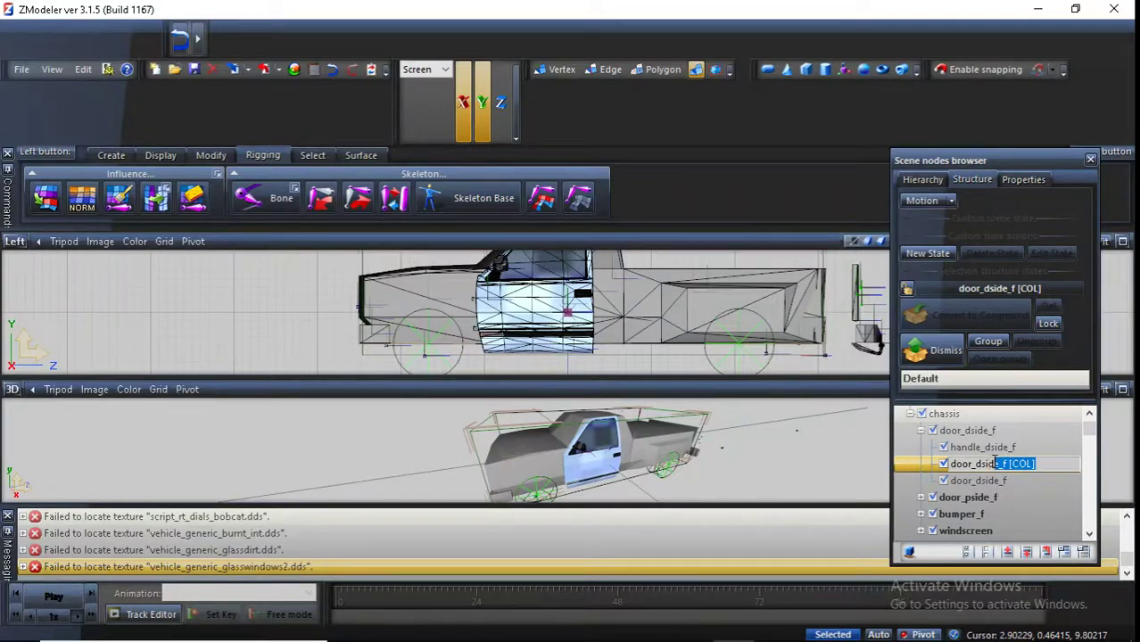
pyautogui.press('Escape')
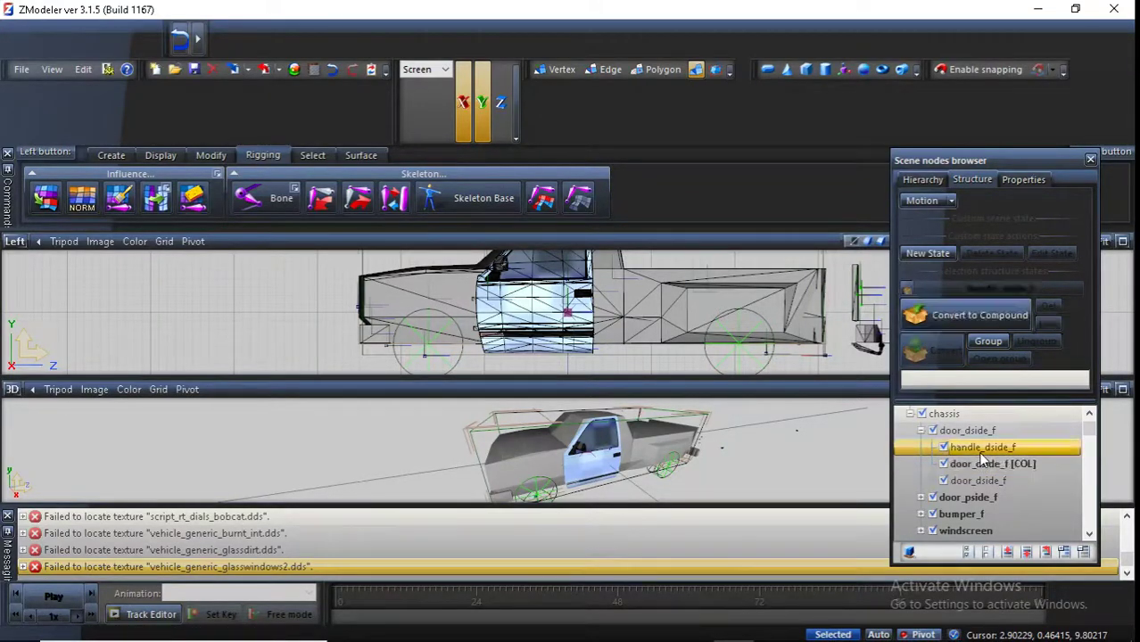
pyautogui.rightClick(973, 461)
pyautogui.moveTo(1013, 491)
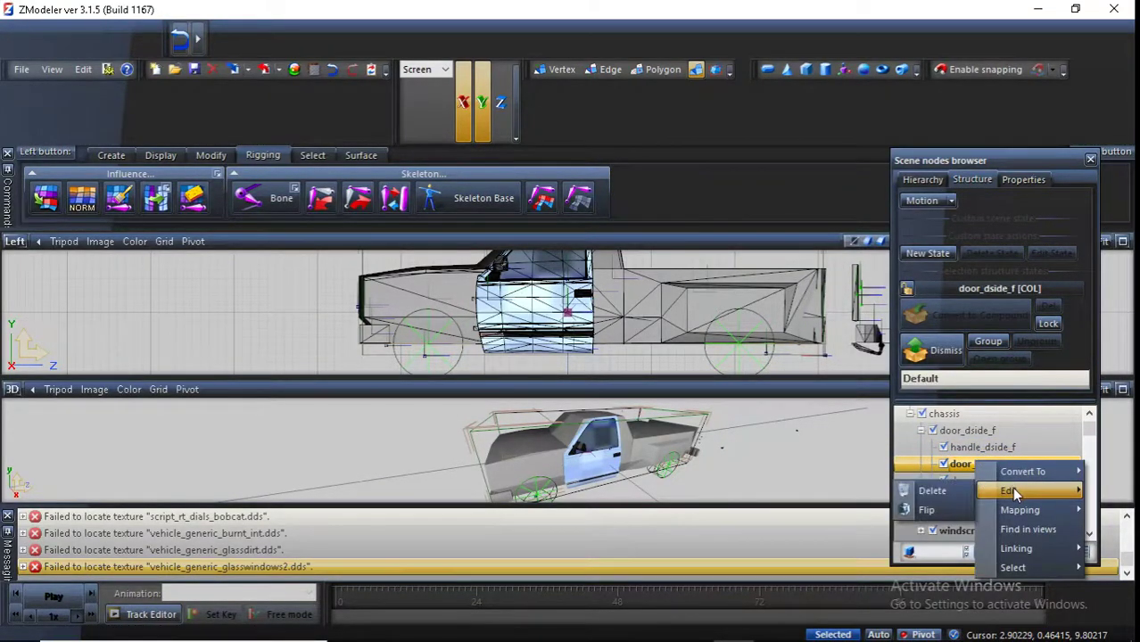
pyautogui.click(933, 491)
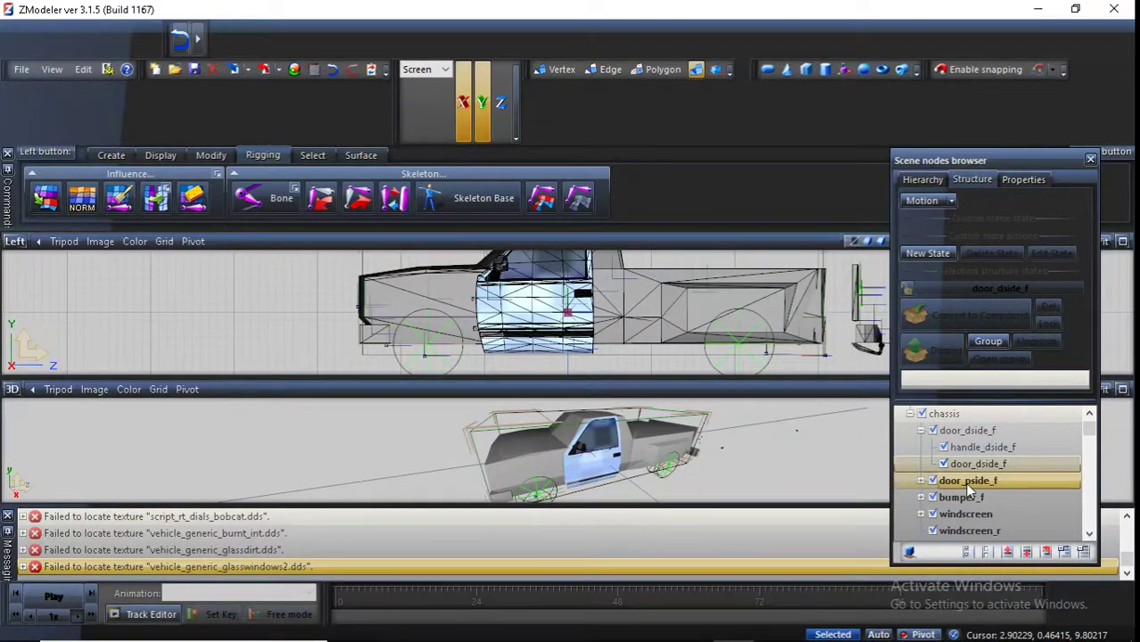
# Dismiss the door_pside_f compound and delete its door_pside_f [COL] collision node
pyautogui.click(965, 483)
pyautogui.moveTo(473, 438); pyautogui.dragTo(596, 436, button='middle')
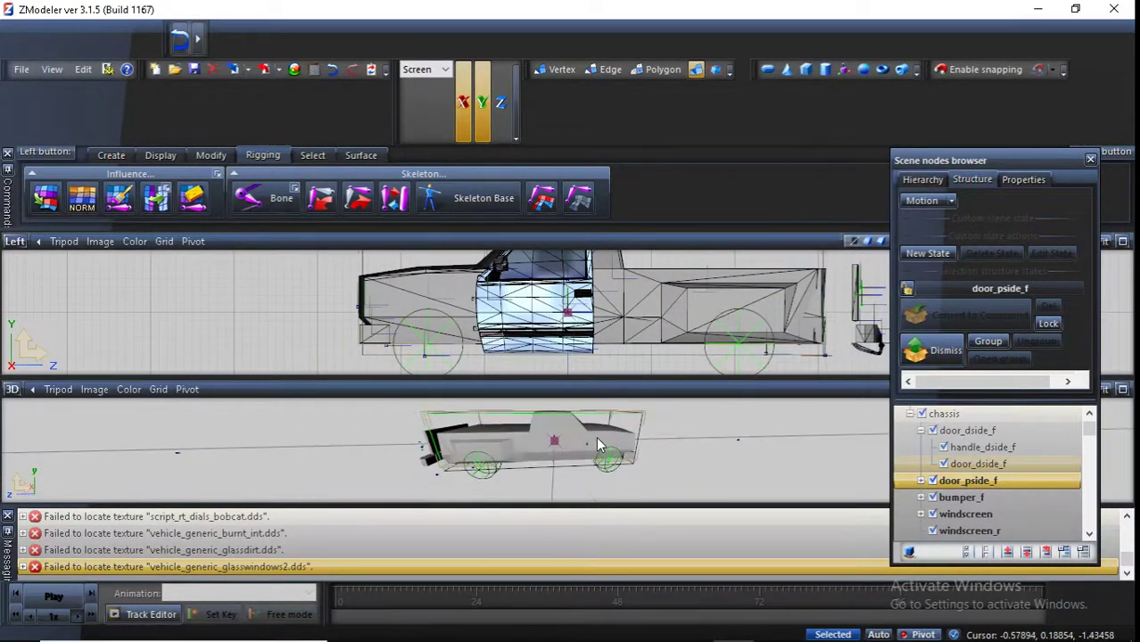
pyautogui.click(931, 353)
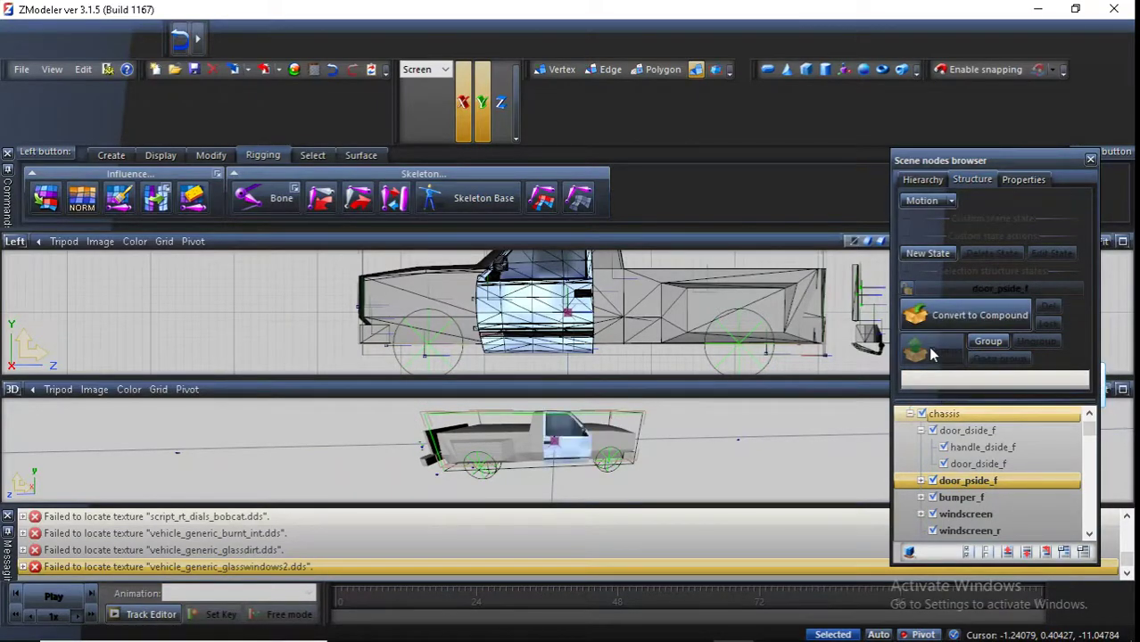
pyautogui.click(930, 483)
pyautogui.click(920, 482)
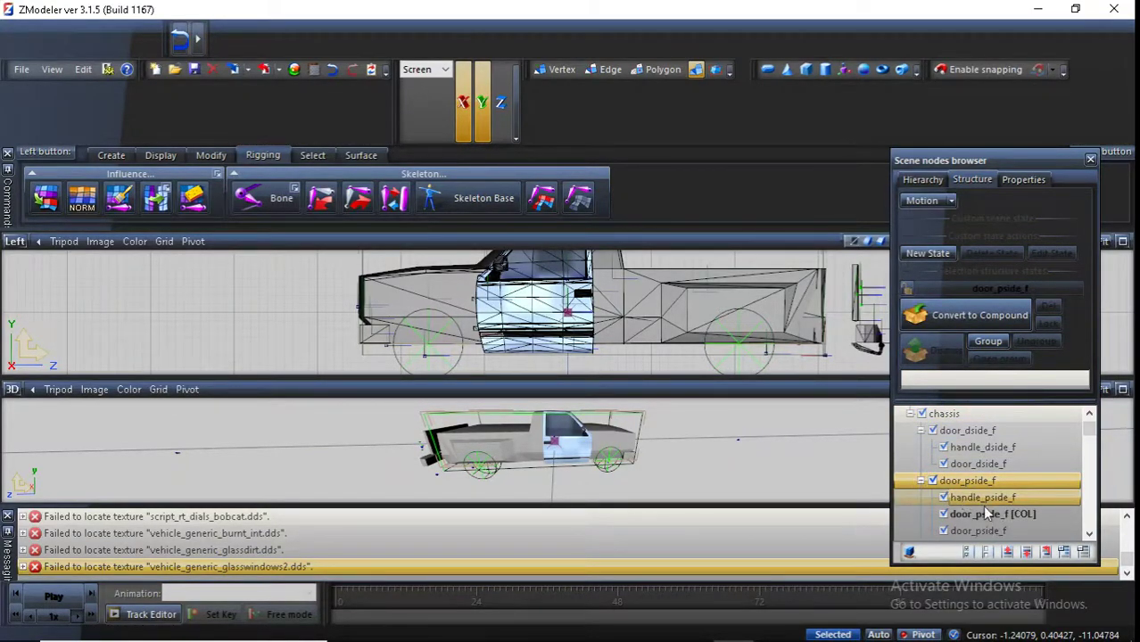
pyautogui.rightClick(984, 509)
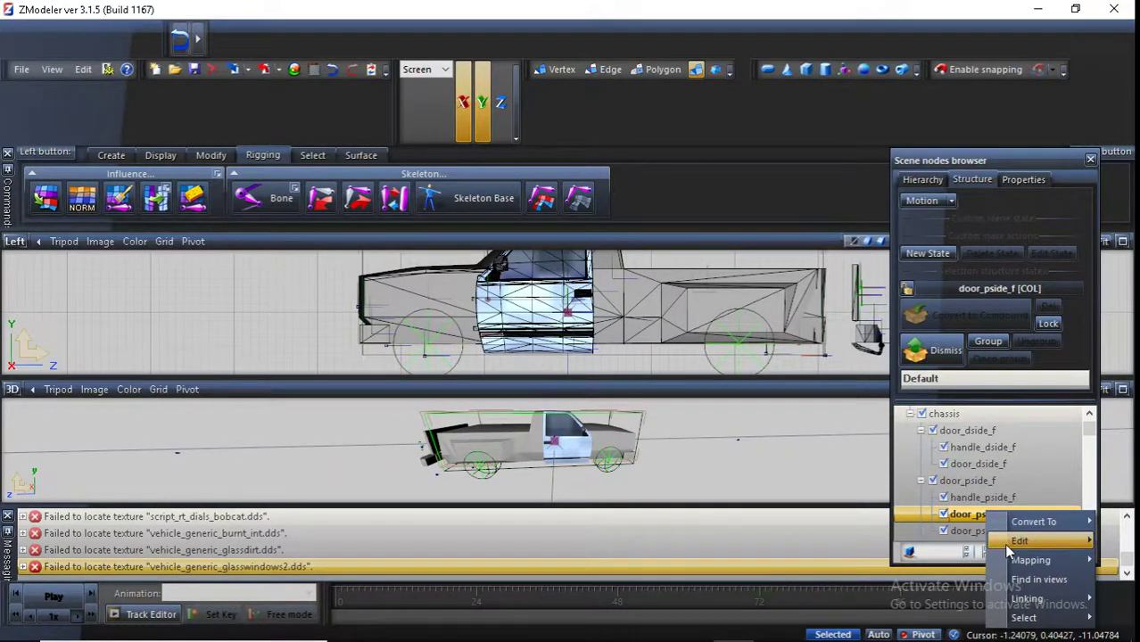
pyautogui.moveTo(995, 541)
pyautogui.click(946, 542)
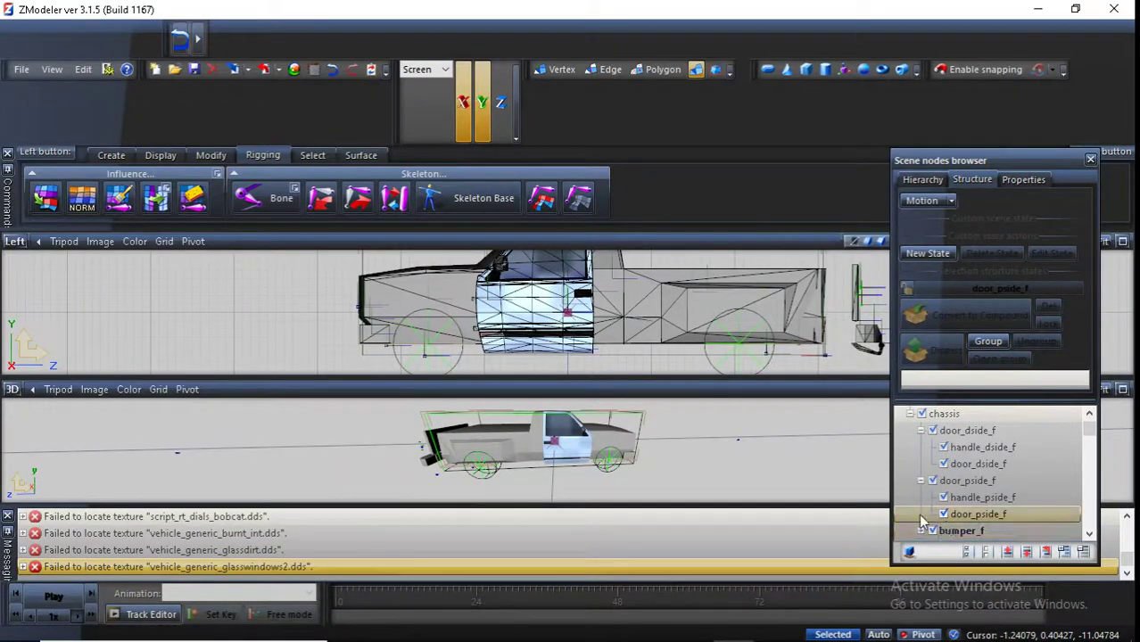
# Dismiss the bumper_f compound and delete its bumper_f [COL] collision node
pyautogui.moveTo(669, 472); pyautogui.dragTo(602, 447, button='middle')
pyautogui.click(952, 432)
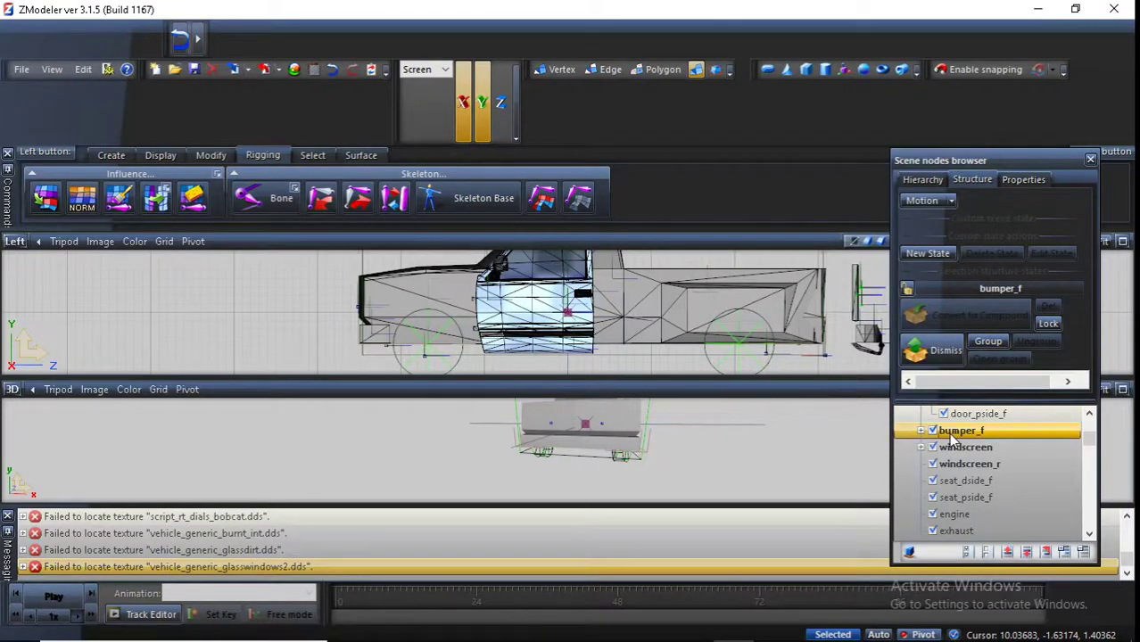
pyautogui.click(937, 350)
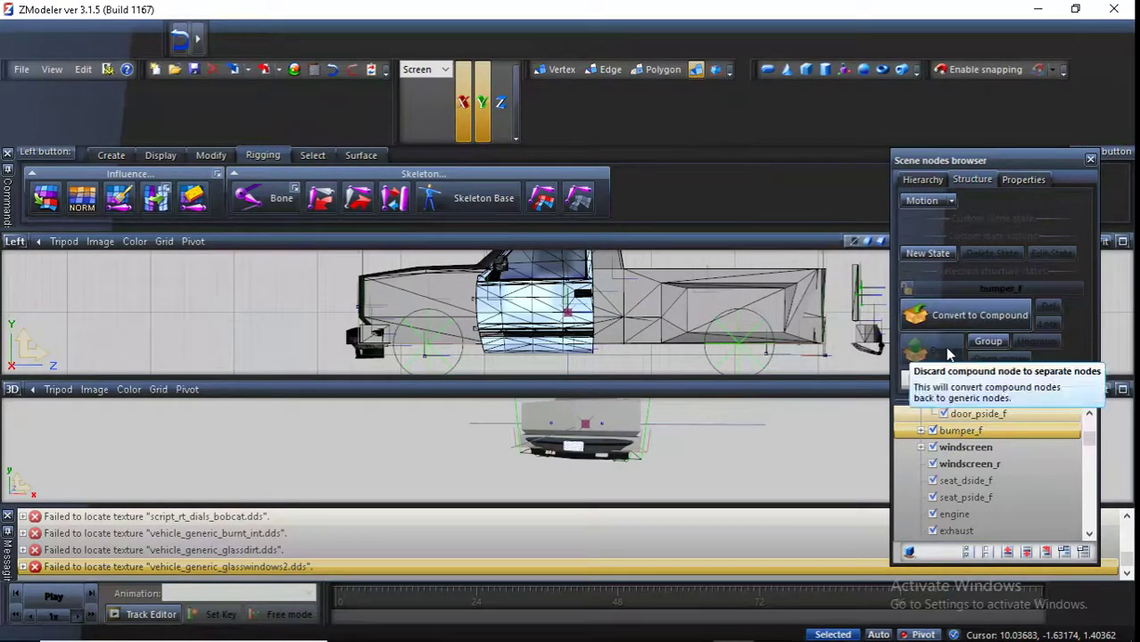
pyautogui.click(921, 431)
pyautogui.click(969, 445)
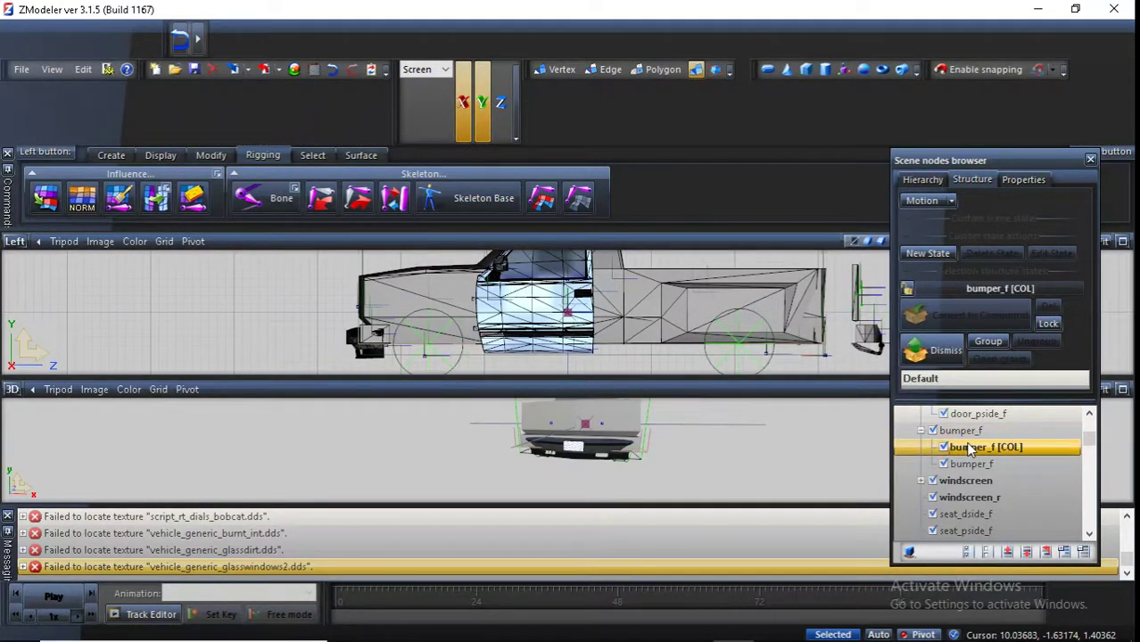
pyautogui.rightClick(969, 446)
pyautogui.moveTo(990, 472)
pyautogui.click(931, 477)
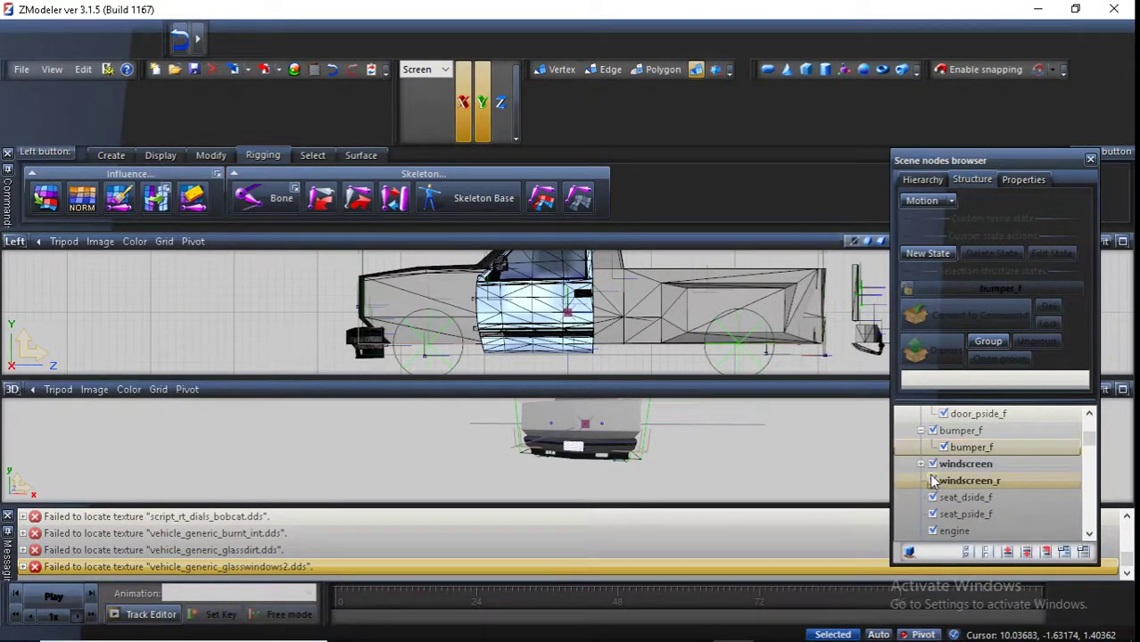
# Dismiss the windscreen compound and delete its windscreen [COL] collision node
pyautogui.click(959, 463)
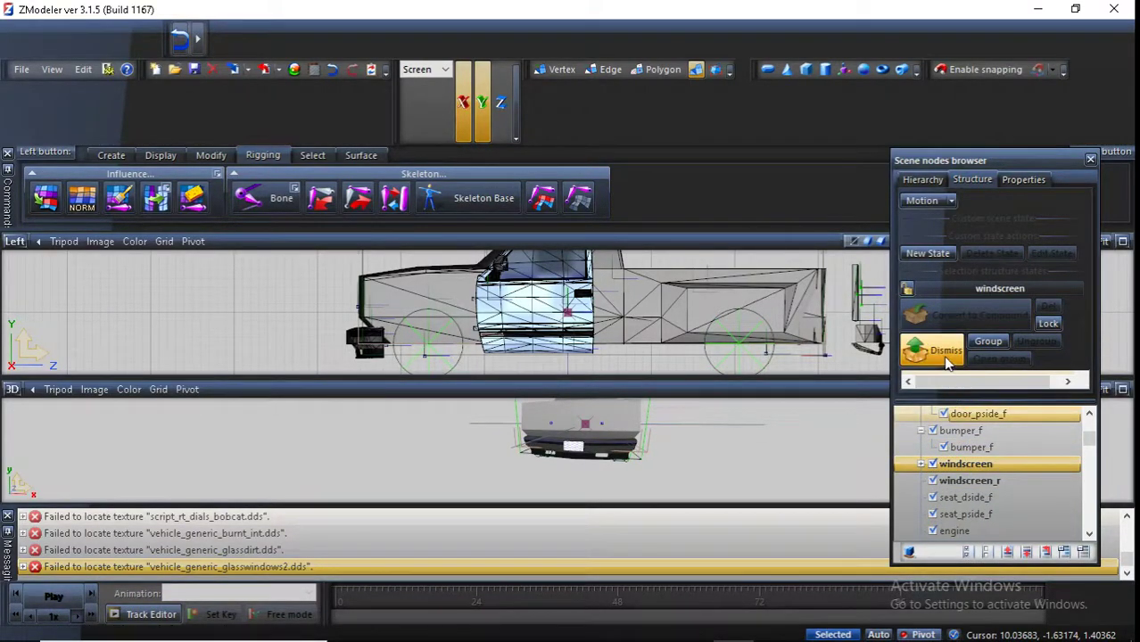
pyautogui.click(944, 351)
pyautogui.click(922, 465)
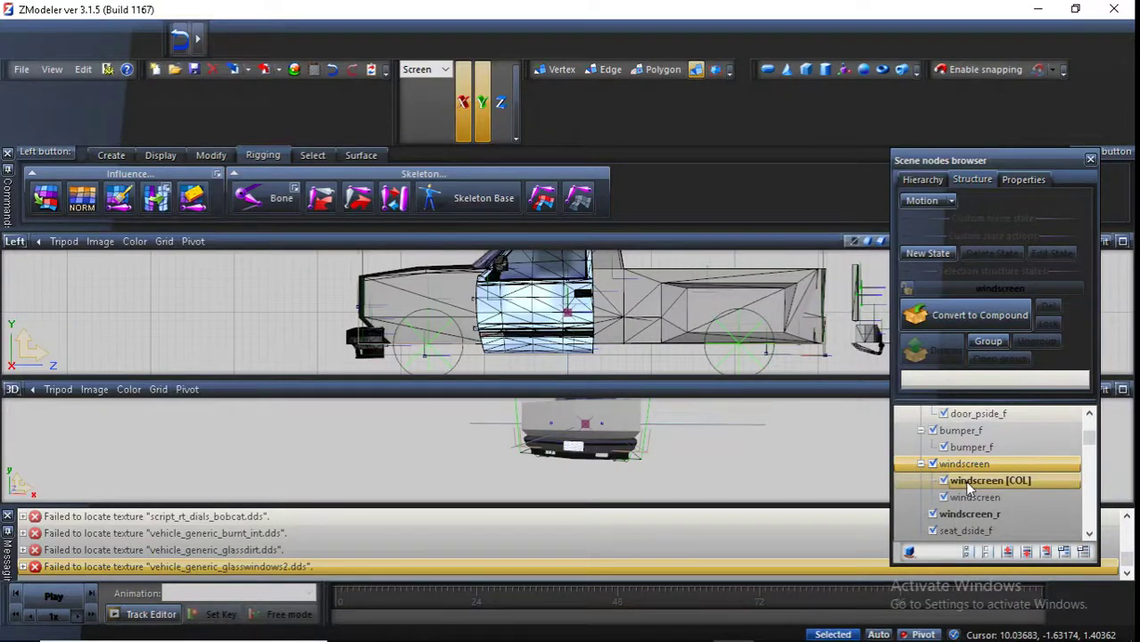
pyautogui.click(966, 478)
pyautogui.rightClick(966, 478)
pyautogui.moveTo(990, 510)
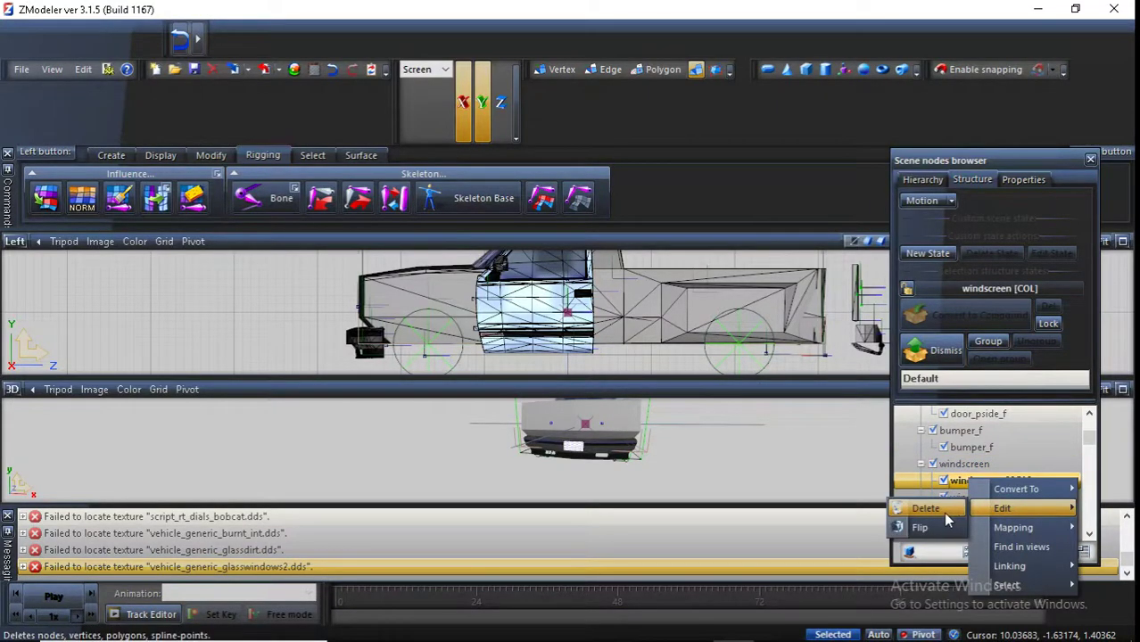
pyautogui.click(943, 512)
# Dismiss the windscreen_r compound at the back of the cab
pyautogui.click(958, 500)
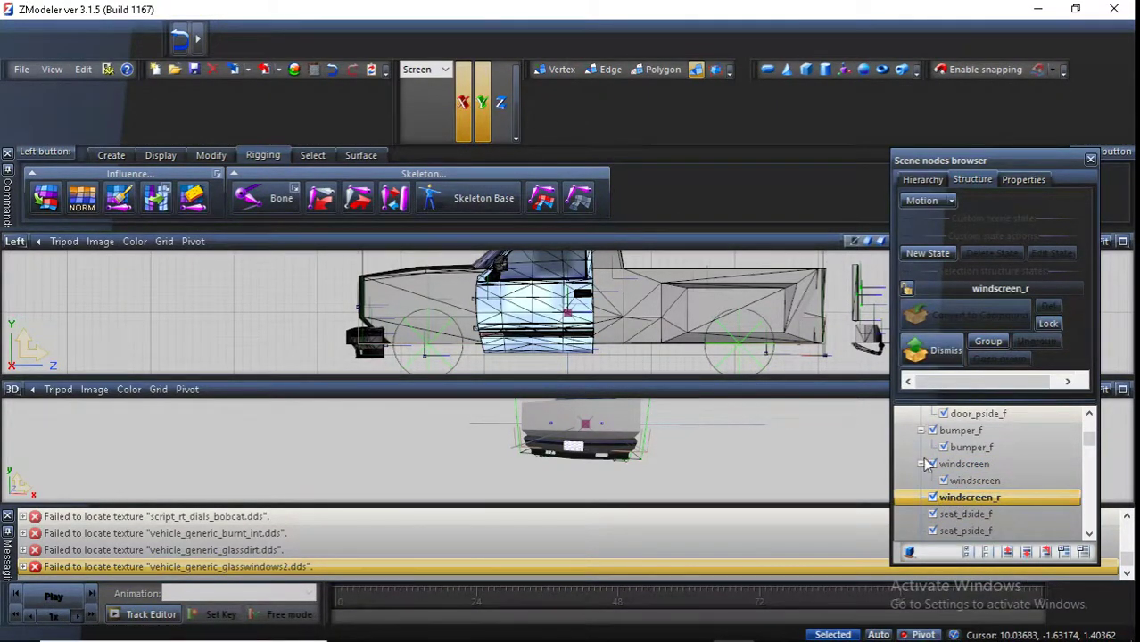
pyautogui.scroll(5, 710, 435)
pyautogui.scroll(-3, 700, 437)
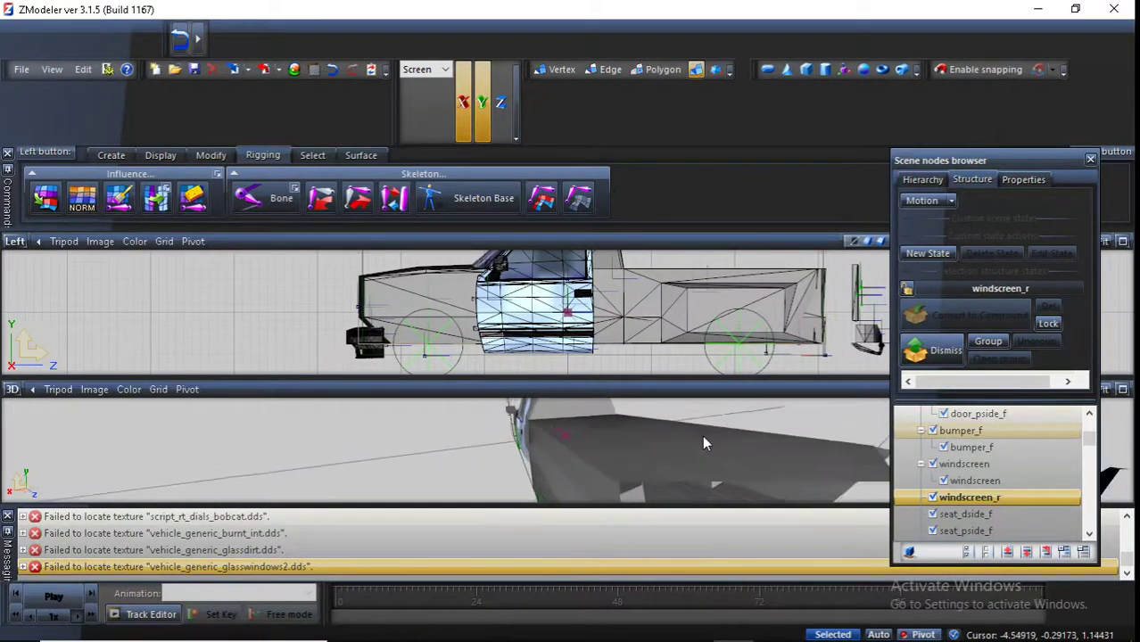
pyautogui.keyDown('ctrl'); pyautogui.click(978, 414); pyautogui.keyUp('ctrl')
pyautogui.click(944, 348)
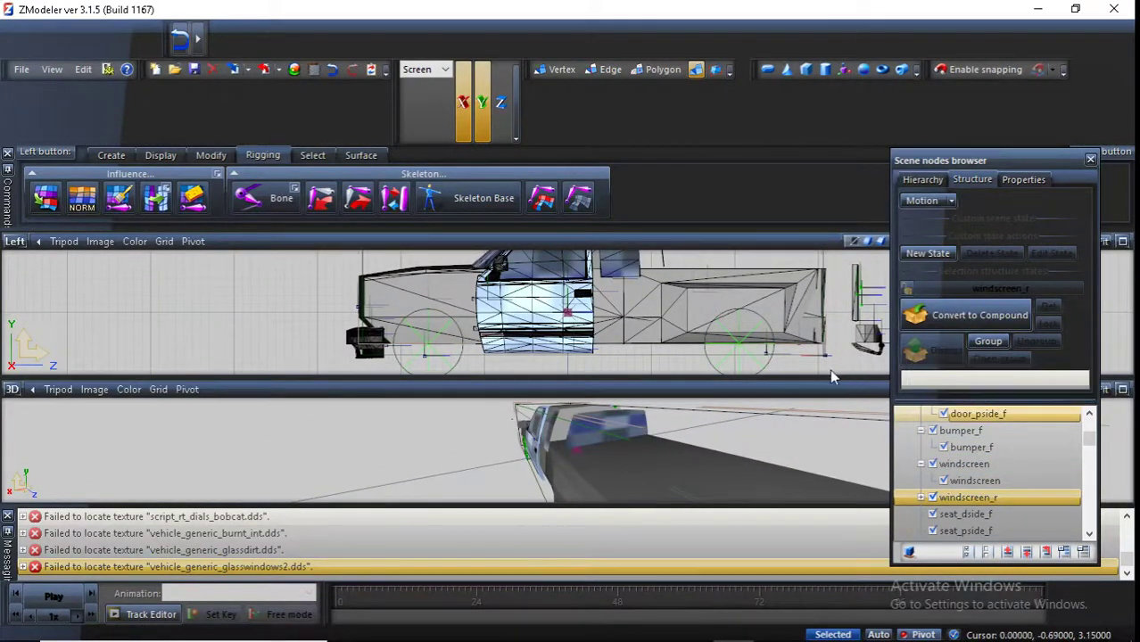
pyautogui.scroll(-3, 669, 438)
pyautogui.scroll(2, 641, 436)
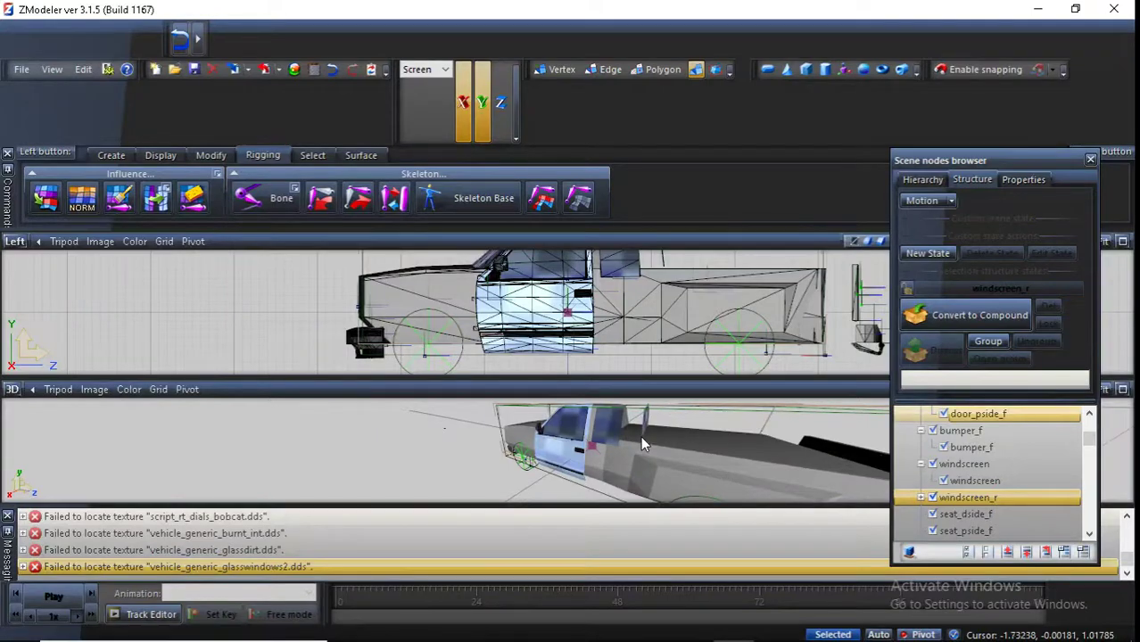
# Dismiss the bumper_r compound at the truck's rear and delete its bumper_r [COL] collision node
pyautogui.click(973, 481)
pyautogui.scroll(-6, 971, 486)
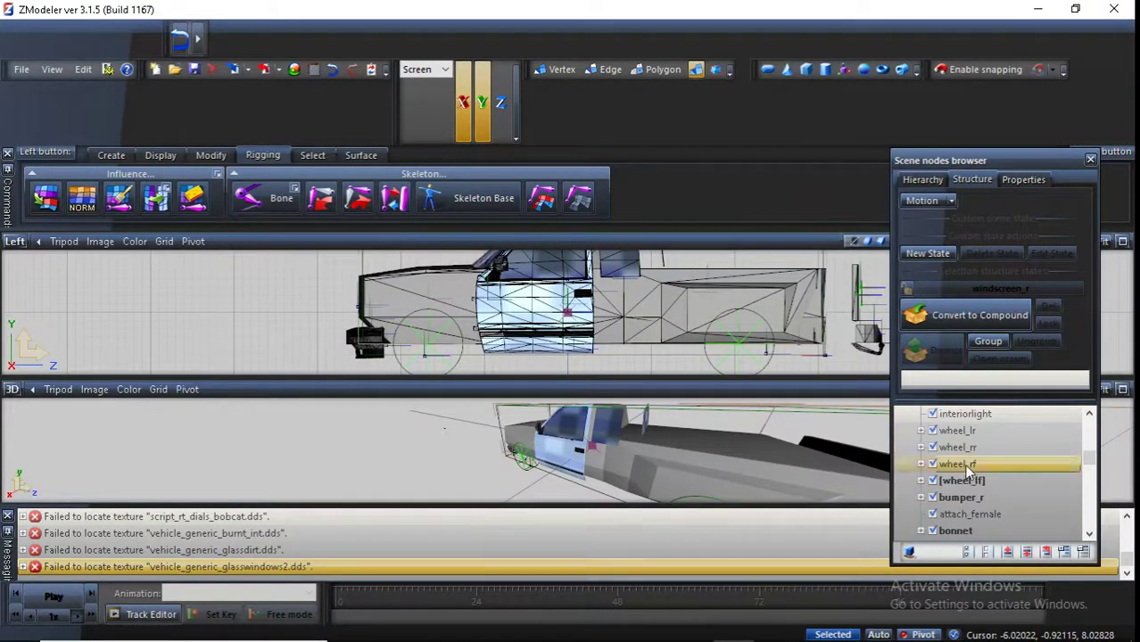
pyautogui.click(954, 493)
pyautogui.scroll(5, 740, 446)
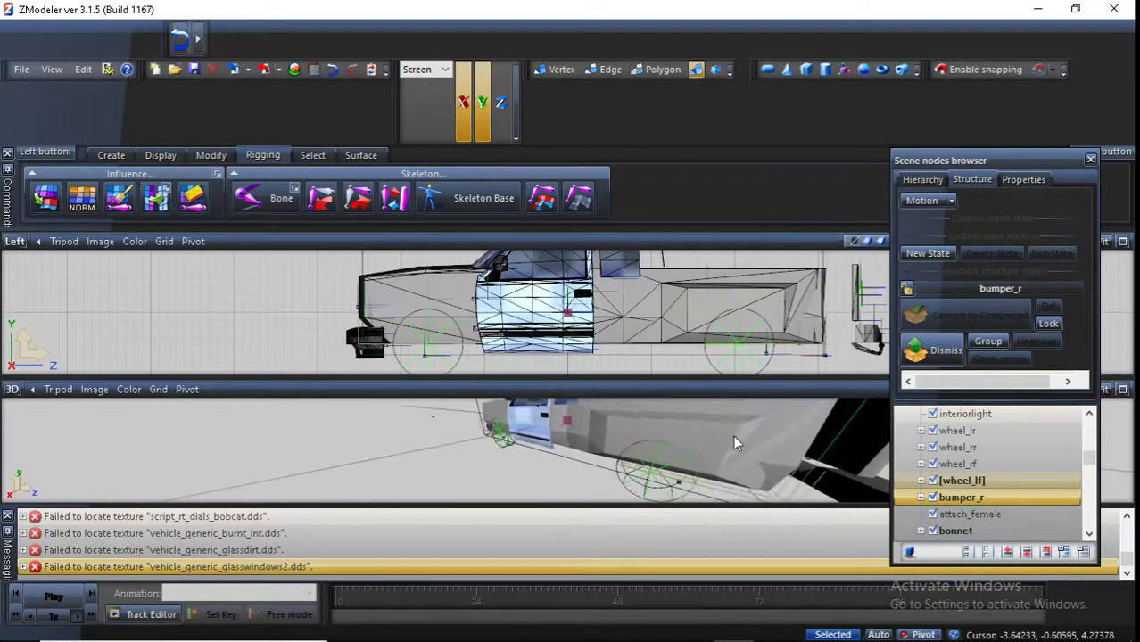
pyautogui.scroll(-3, 690, 436)
pyautogui.keyDown('ctrl'); pyautogui.click(965, 414); pyautogui.keyUp('ctrl')
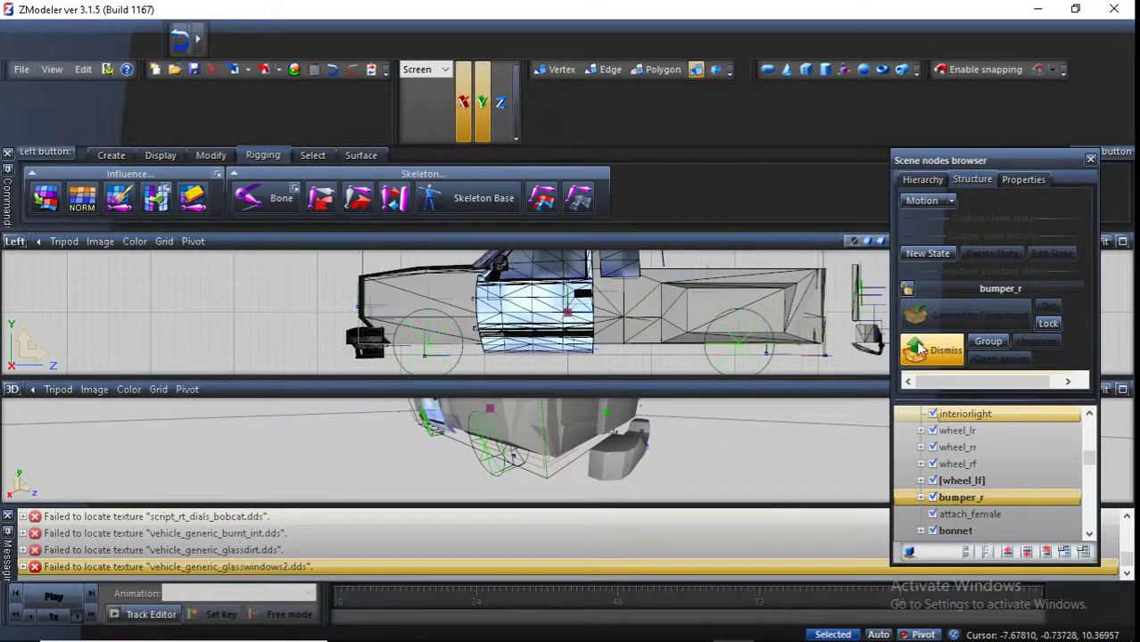
pyautogui.click(921, 498)
pyautogui.click(976, 513)
pyautogui.rightClick(977, 515)
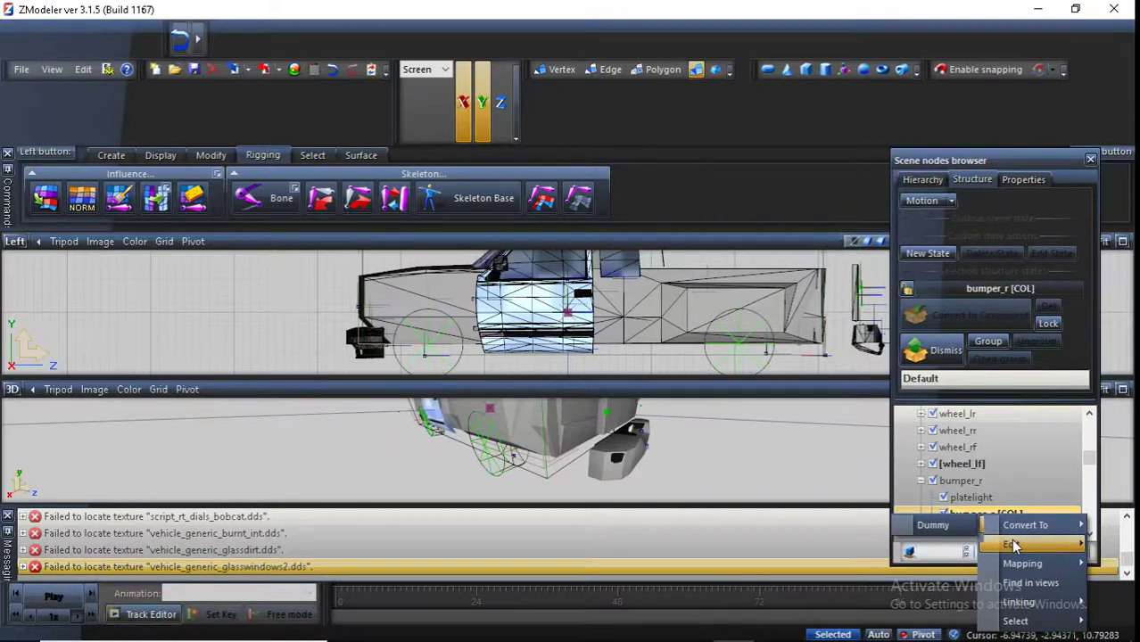
pyautogui.click(951, 541)
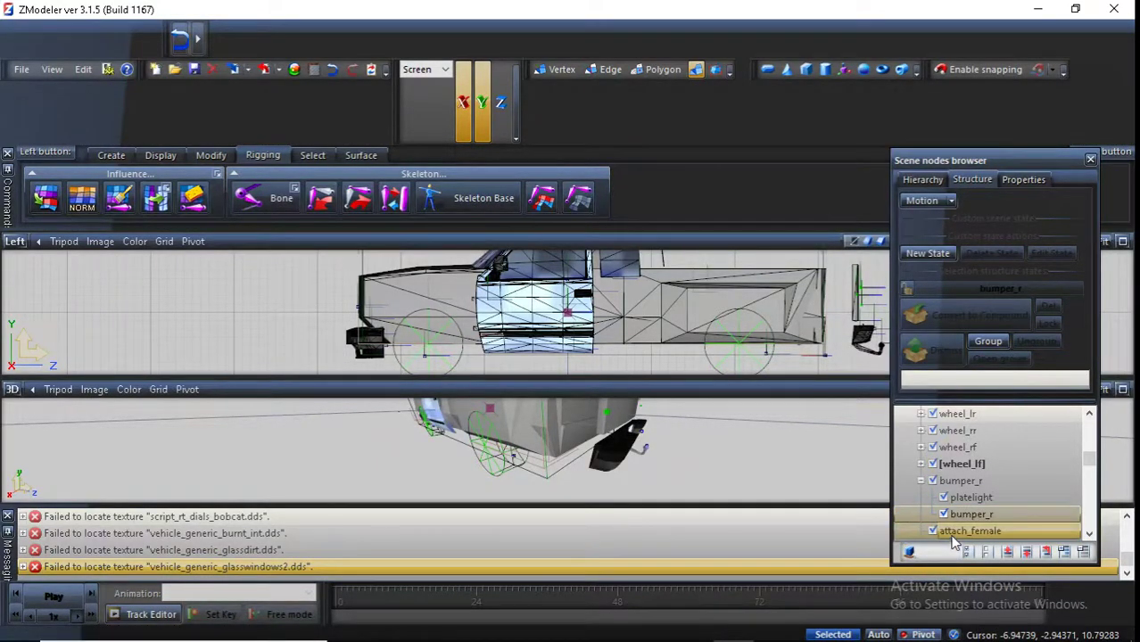
# Delete the [wheel_lf] node from the truck's hierarchy
pyautogui.scroll(-1, 959, 487)
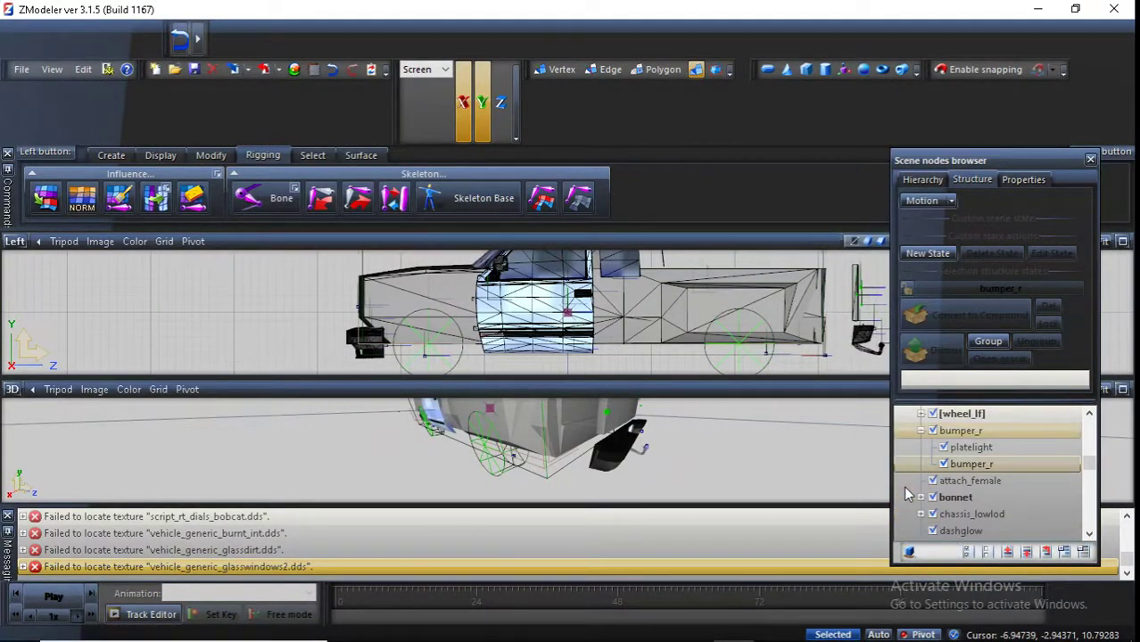
pyautogui.click(977, 417)
pyautogui.scroll(1, 1019, 476)
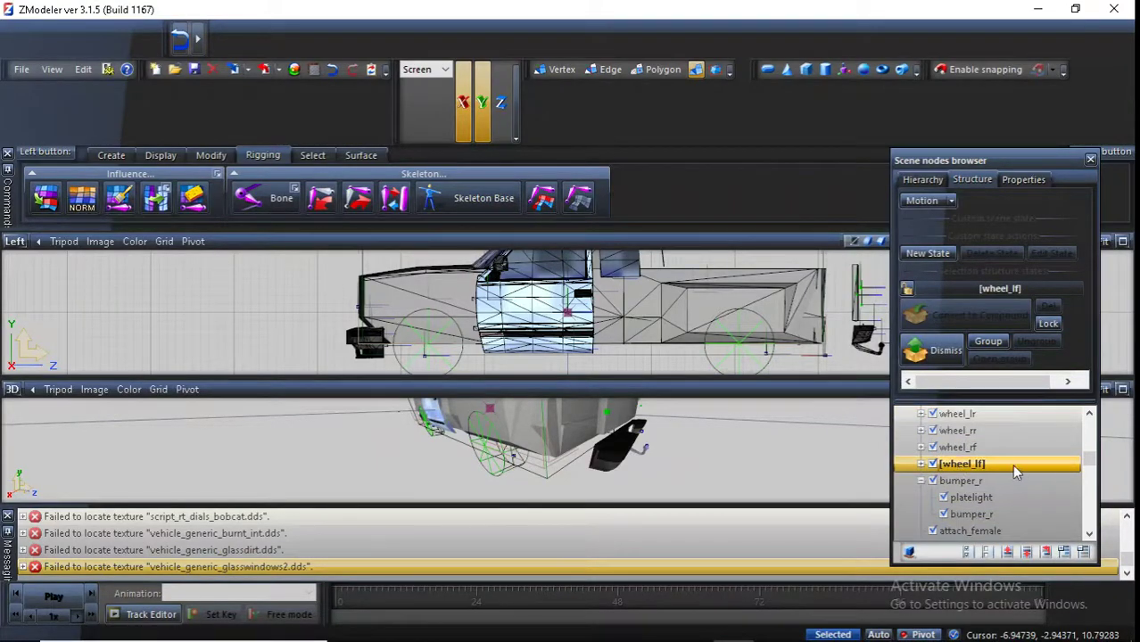
pyautogui.rightClick(1003, 467)
pyautogui.moveTo(1016, 491)
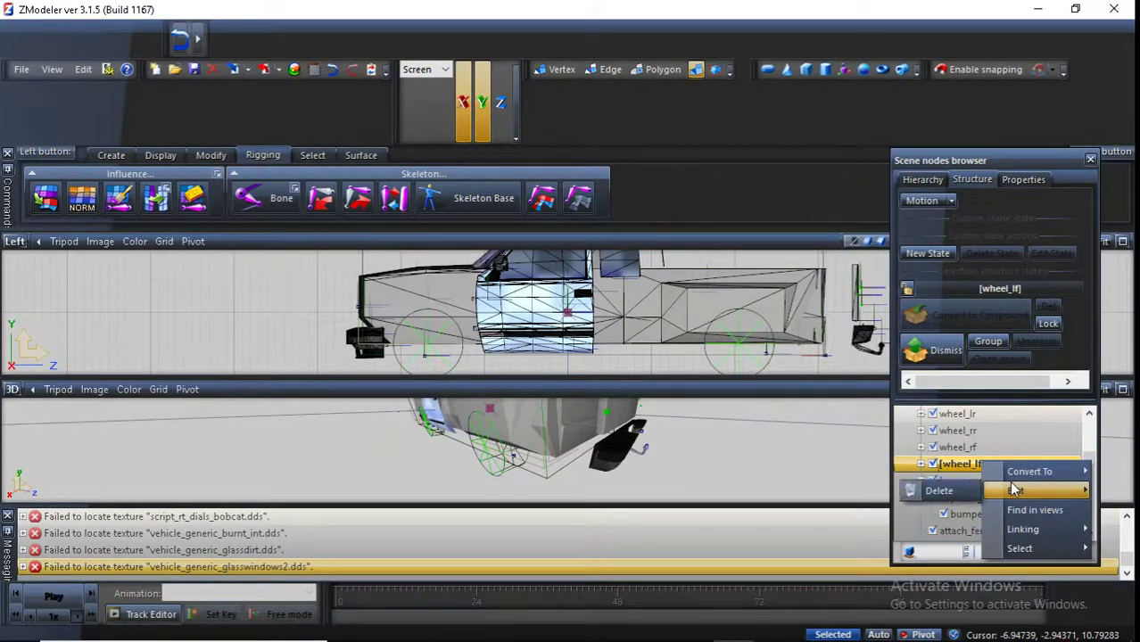
pyautogui.click(934, 496)
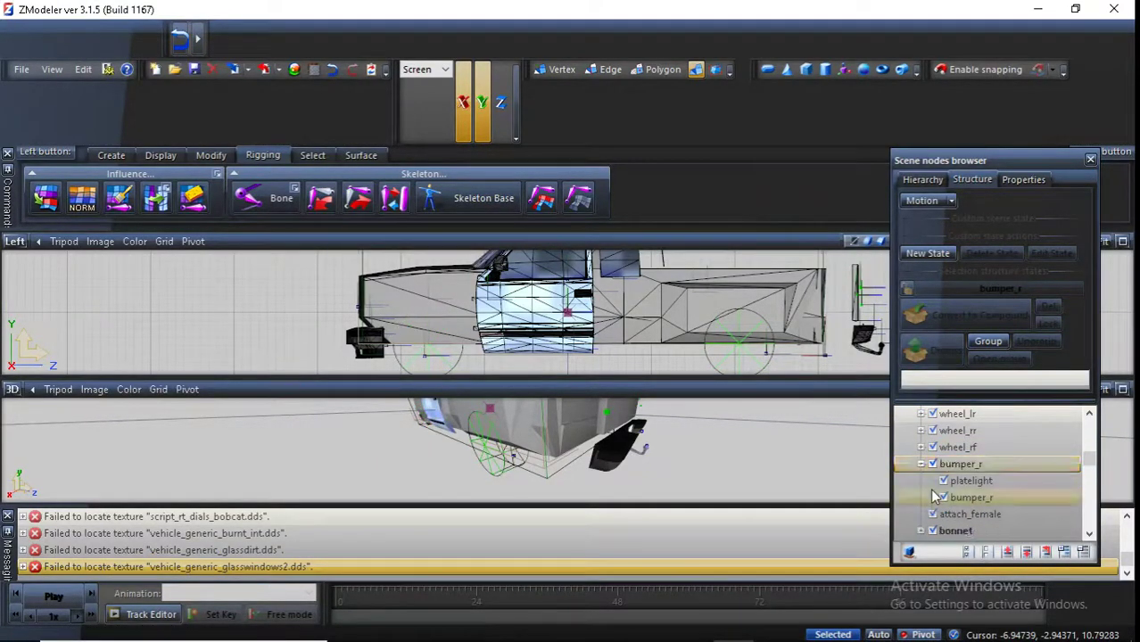
# Delete the three remaining wheel nodes: wheel_lr, wheel_rr and wheel_rf
pyautogui.rightClick(954, 415)
pyautogui.moveTo(986, 428)
pyautogui.click(907, 428)
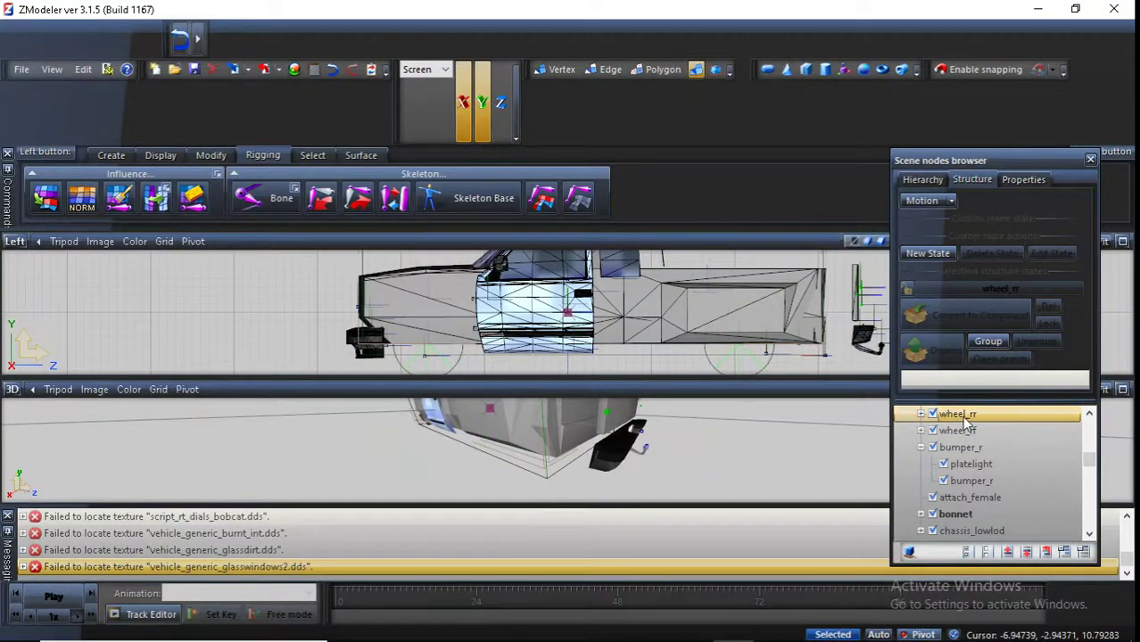
pyautogui.rightClick(962, 416)
pyautogui.click(923, 428)
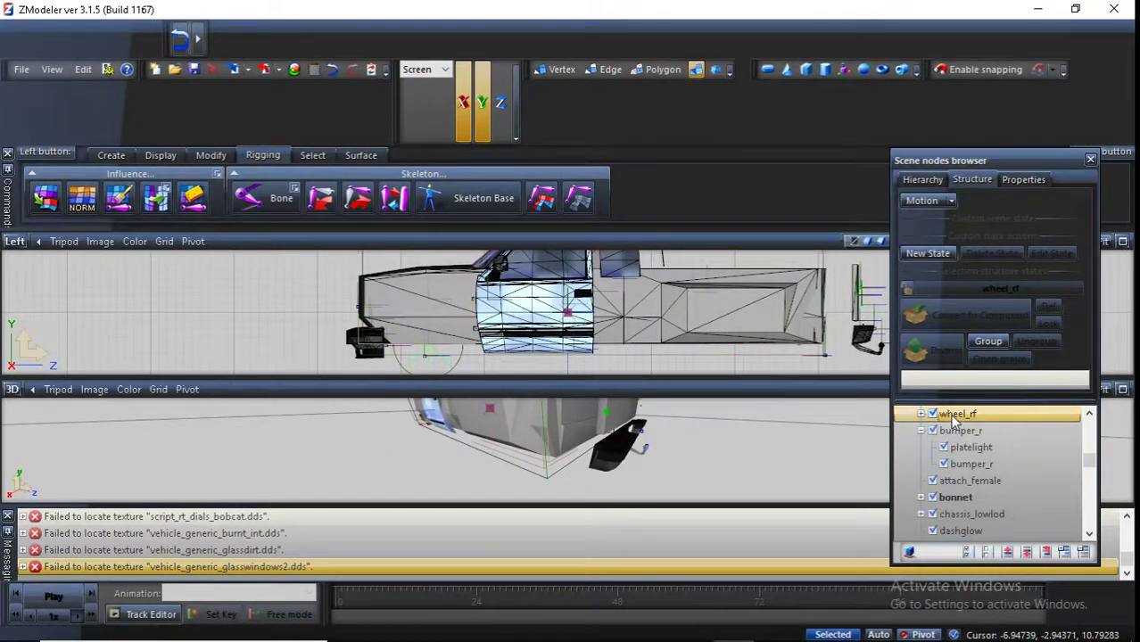
pyautogui.rightClick(953, 416)
pyautogui.click(935, 430)
pyautogui.scroll(2, 975, 446)
pyautogui.scroll(-2, 974, 446)
# Dismiss the bonnet compound and delete its bonnet [COL] collision node
pyautogui.click(956, 480)
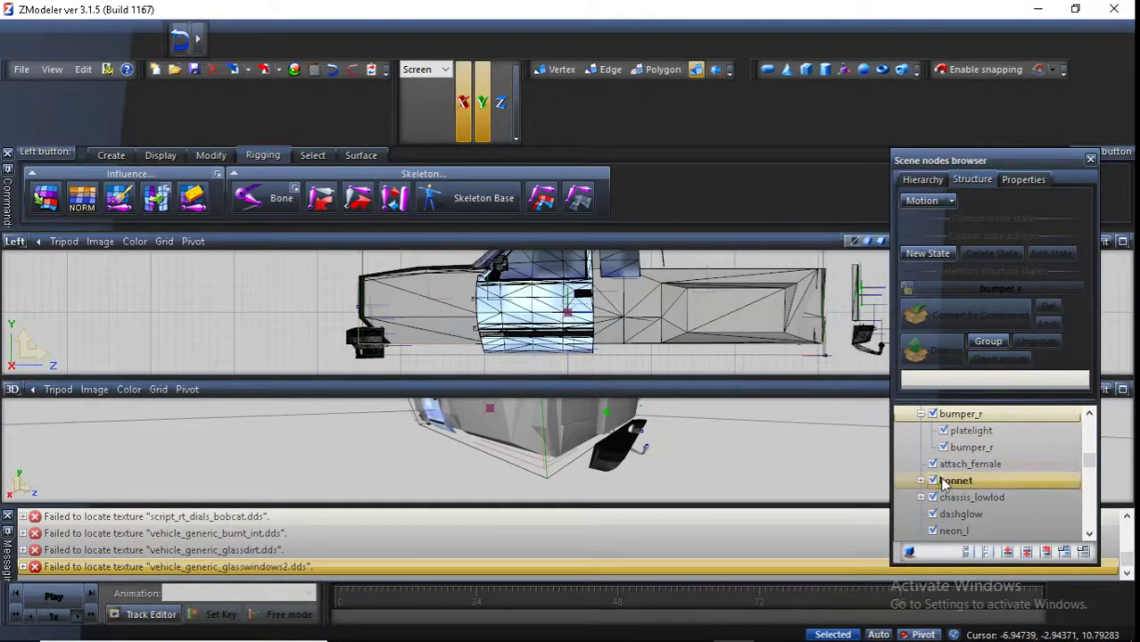
pyautogui.moveTo(517, 427); pyautogui.dragTo(768, 443, button='middle')
pyautogui.click(922, 357)
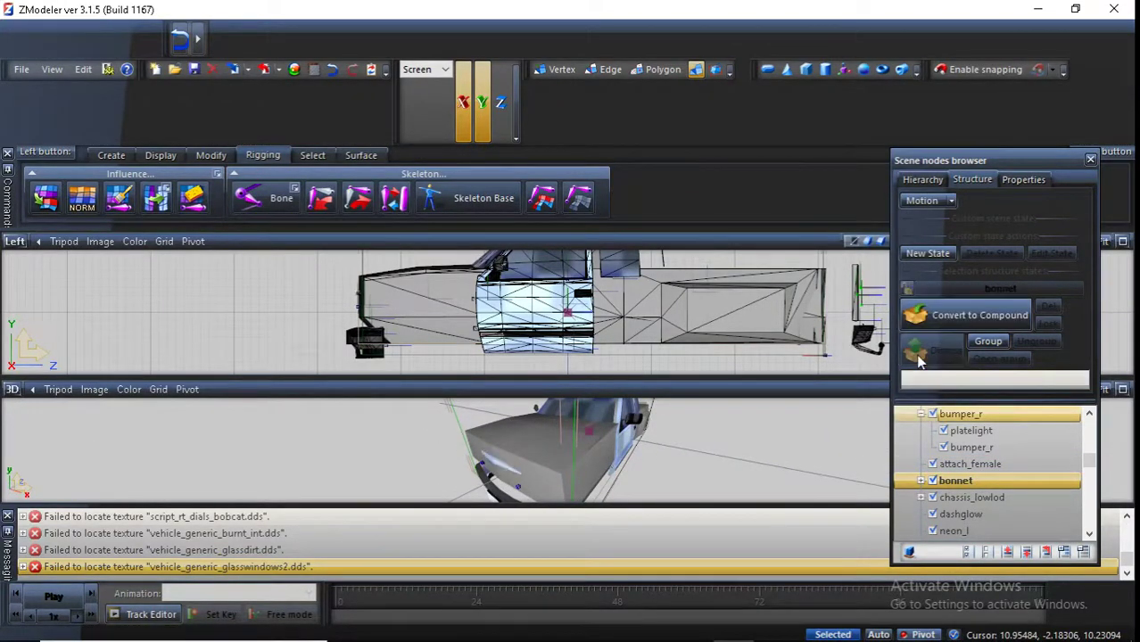
pyautogui.click(931, 481)
pyautogui.click(931, 482)
pyautogui.click(955, 497)
pyautogui.rightClick(959, 497)
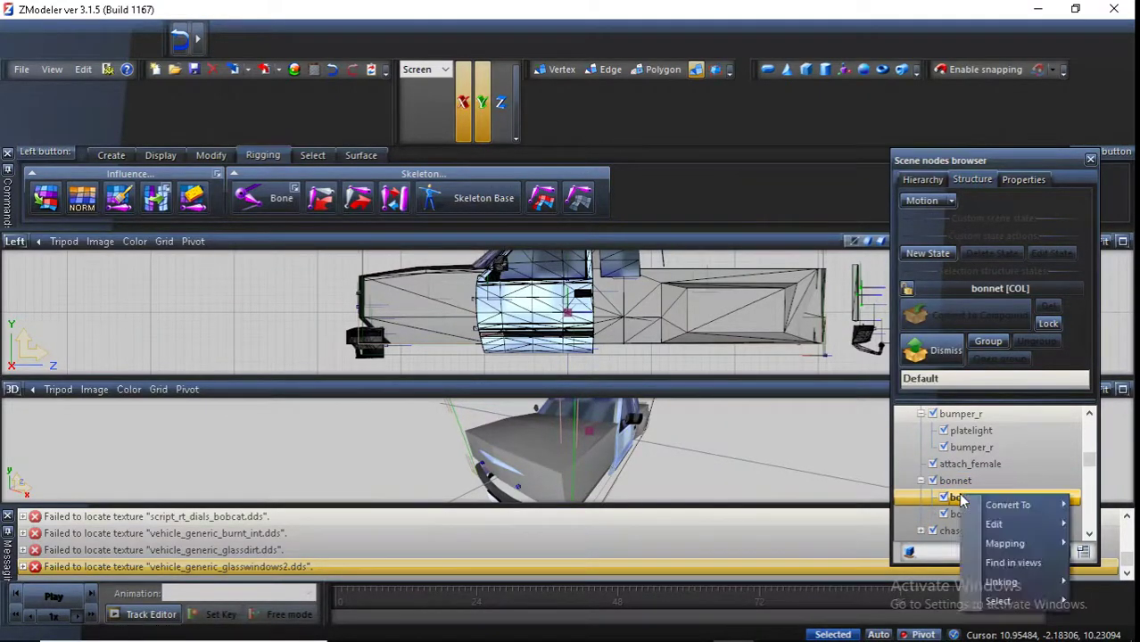
pyautogui.moveTo(998, 530)
pyautogui.click(928, 526)
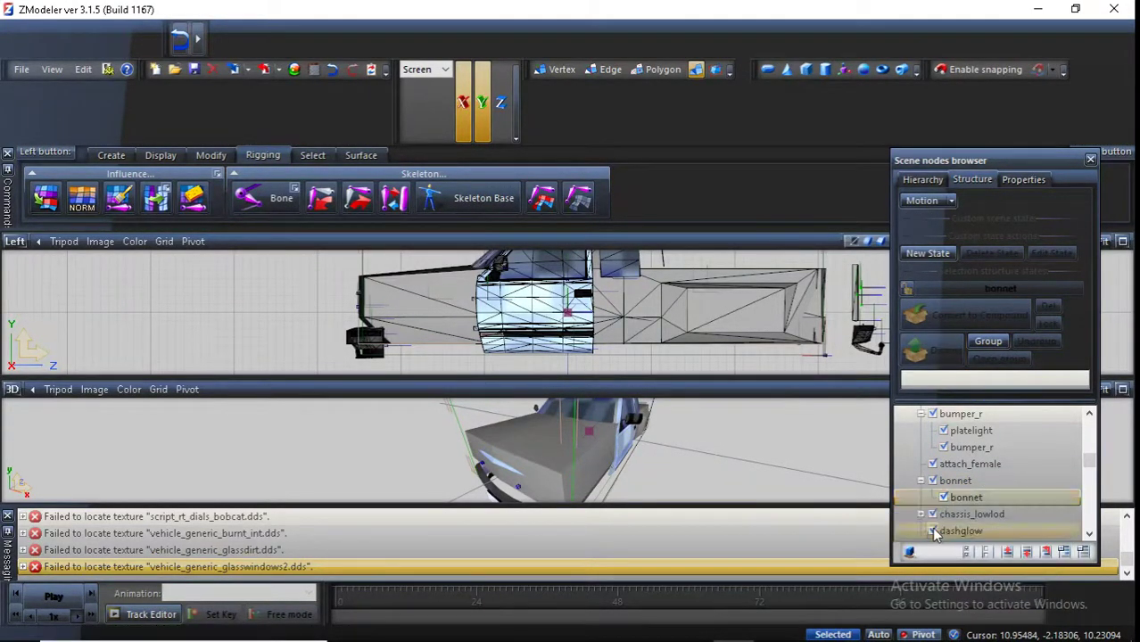
# Delete the chassis_lowlod node together with its chassis_lowlod [COL] collision child
pyautogui.scroll(-1, 969, 497)
pyautogui.click(969, 466)
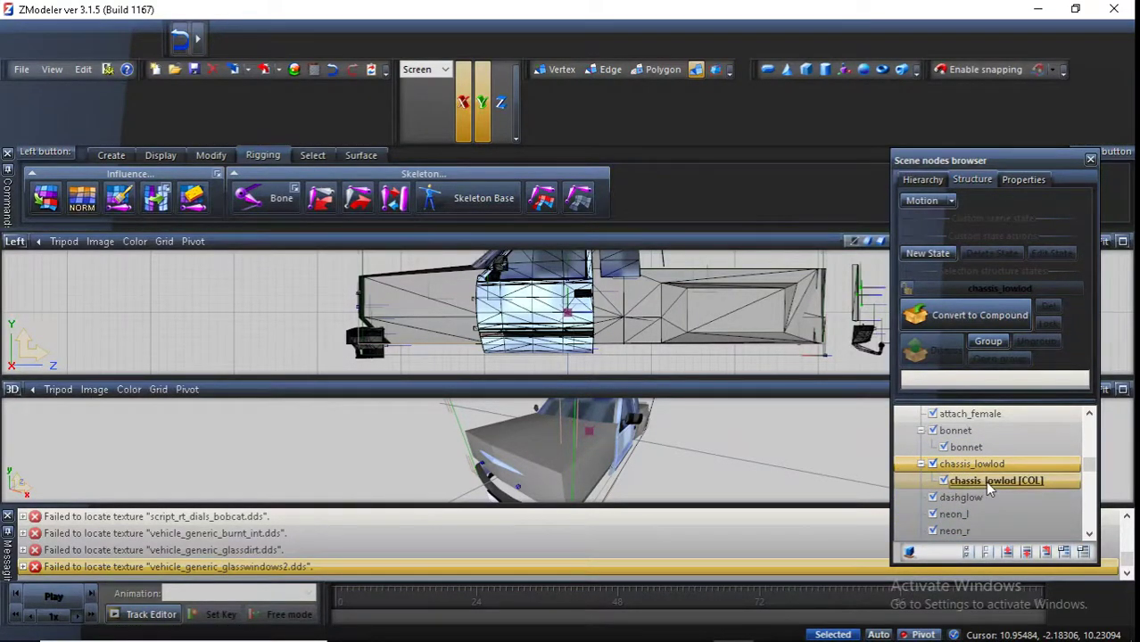
pyautogui.rightClick(969, 464)
pyautogui.moveTo(984, 473)
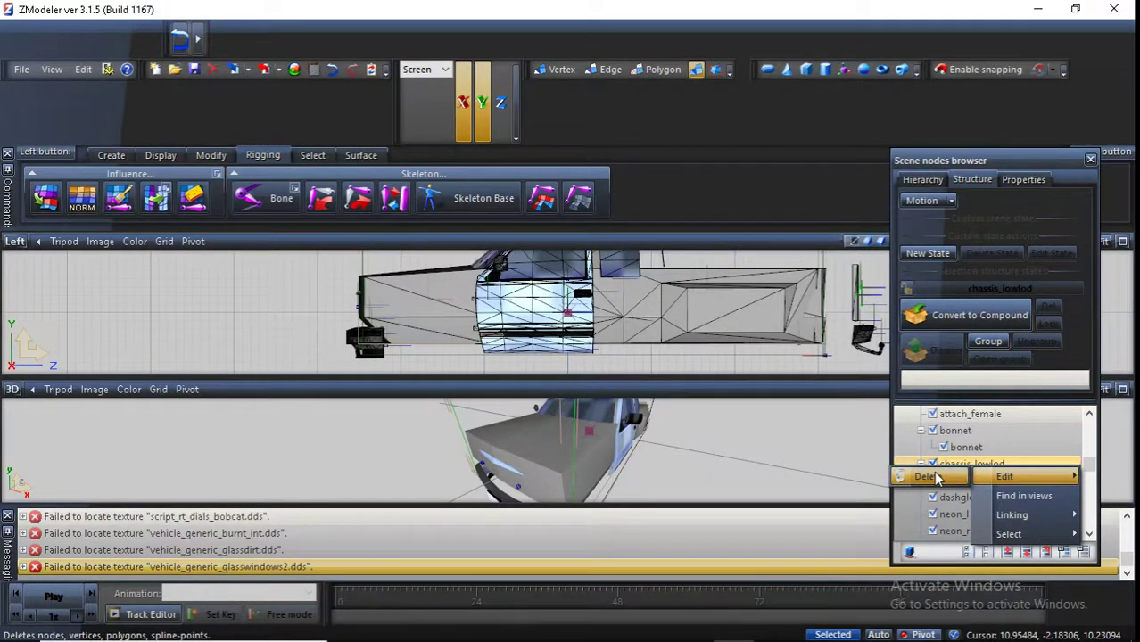
pyautogui.click(936, 475)
# Delete the four neon nodes: neon_l, neon_r, neon_f and neon_b
pyautogui.scroll(-1, 951, 476)
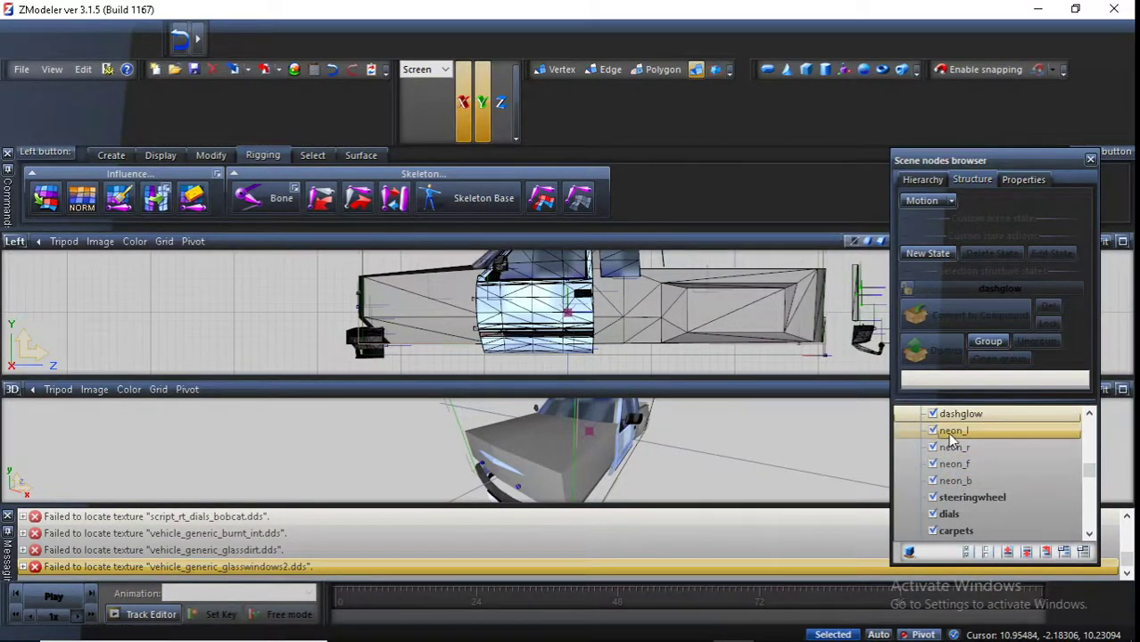
pyautogui.rightClick(947, 433)
pyautogui.click(936, 448)
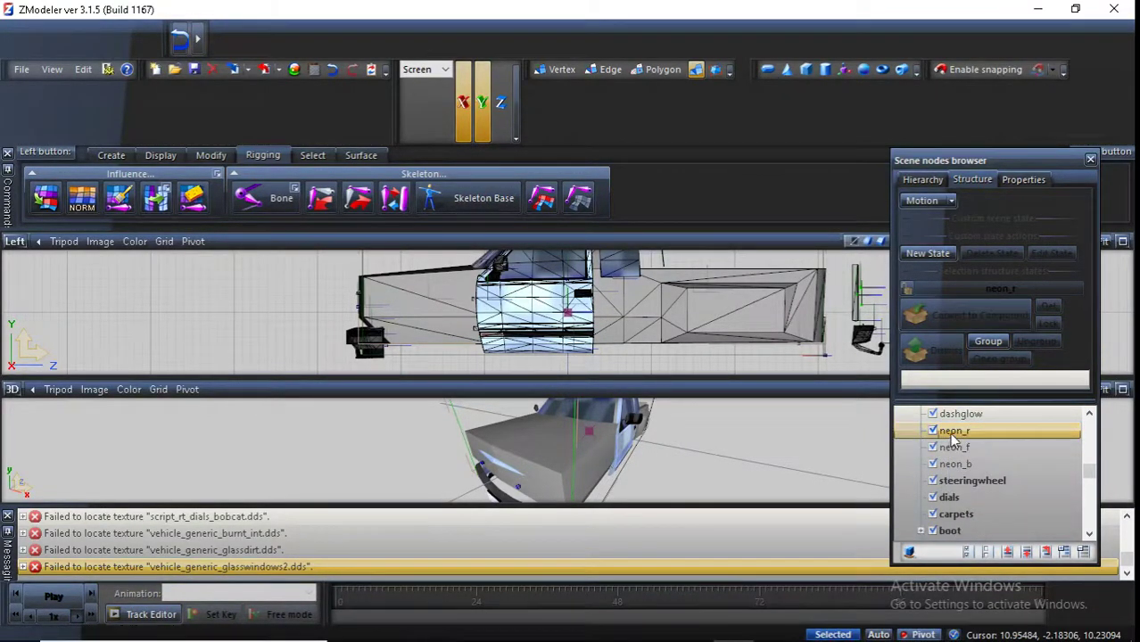
pyautogui.rightClick(955, 433)
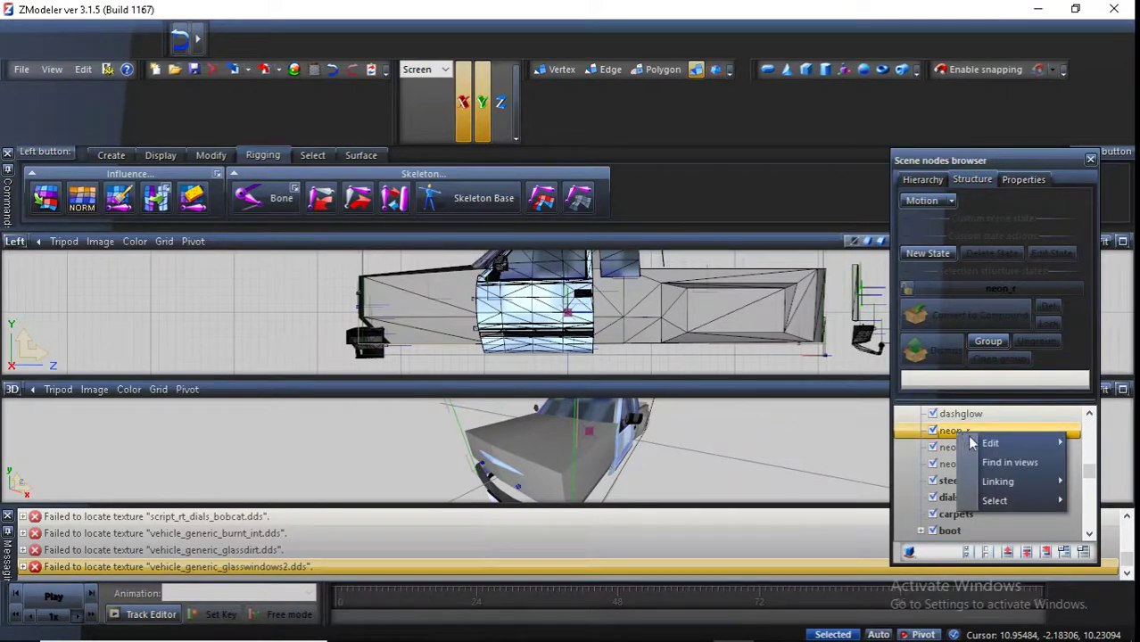
pyautogui.click(928, 439)
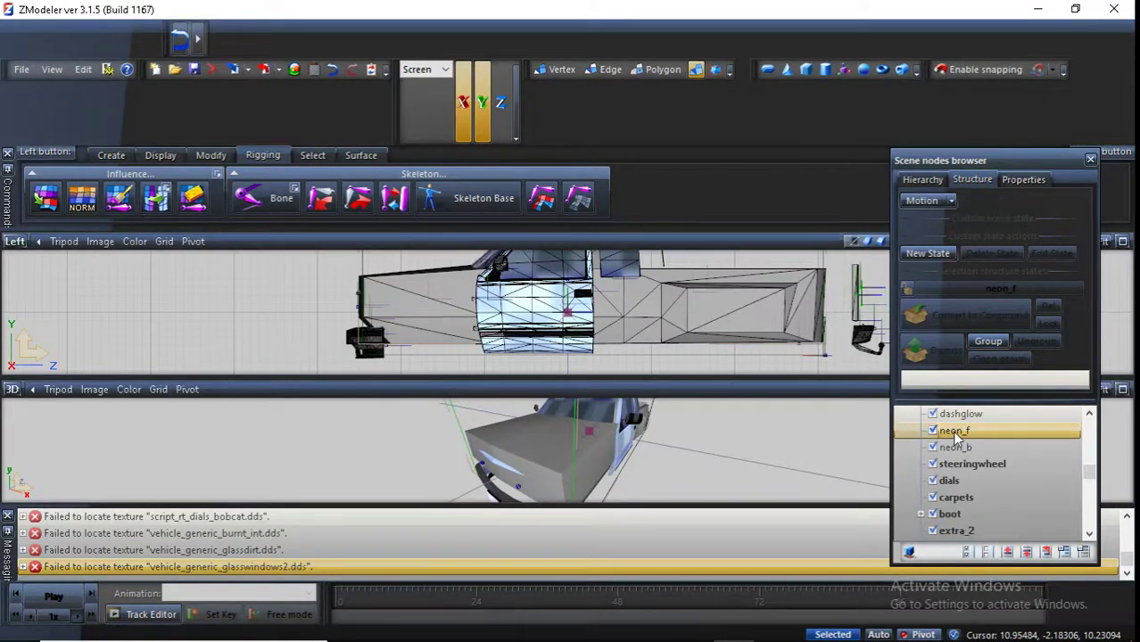
pyautogui.rightClick(954, 432)
pyautogui.click(924, 439)
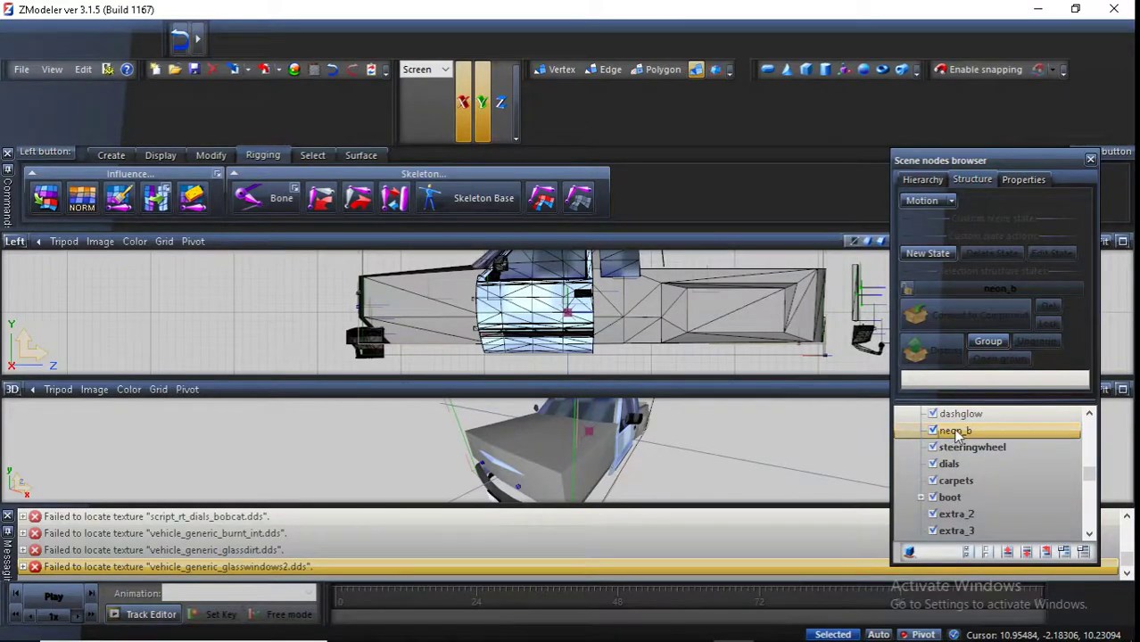
pyautogui.rightClick(956, 433)
pyautogui.click(928, 439)
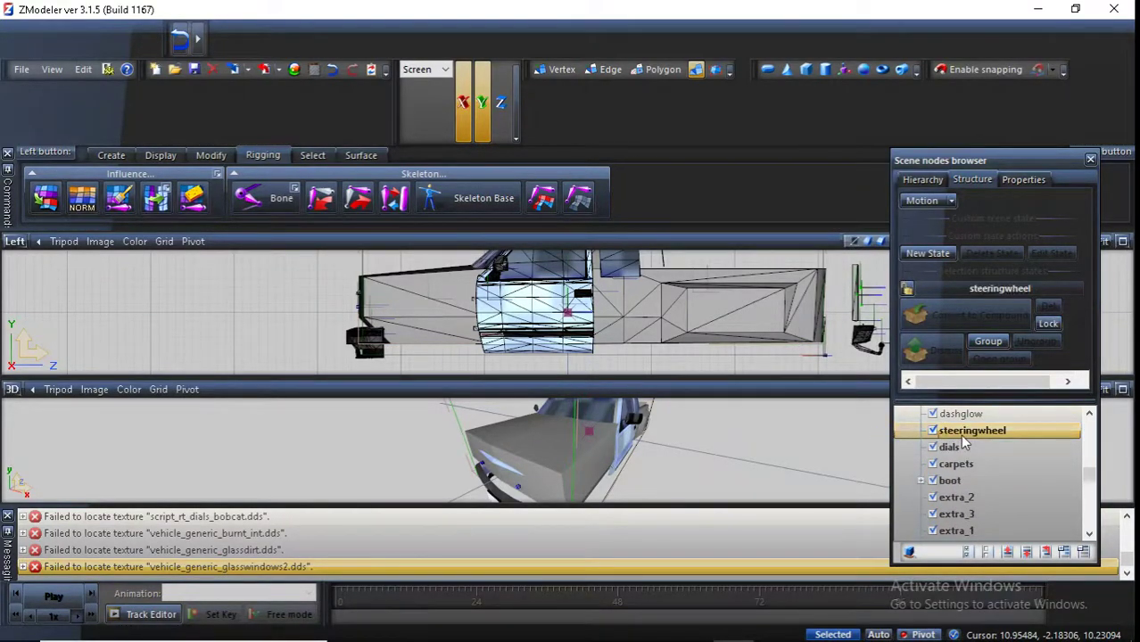
# Dismiss the steeringwheel, dials and carpets compounds of the truck's interior
pyautogui.click(960, 448)
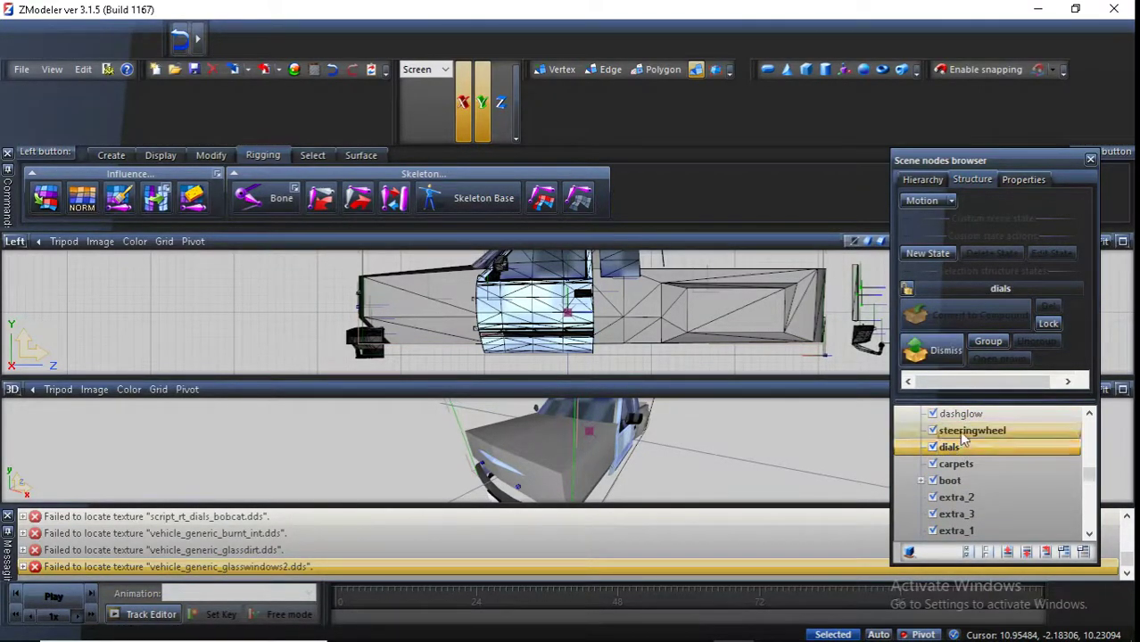
pyautogui.click(963, 436)
pyautogui.click(940, 359)
pyautogui.click(950, 448)
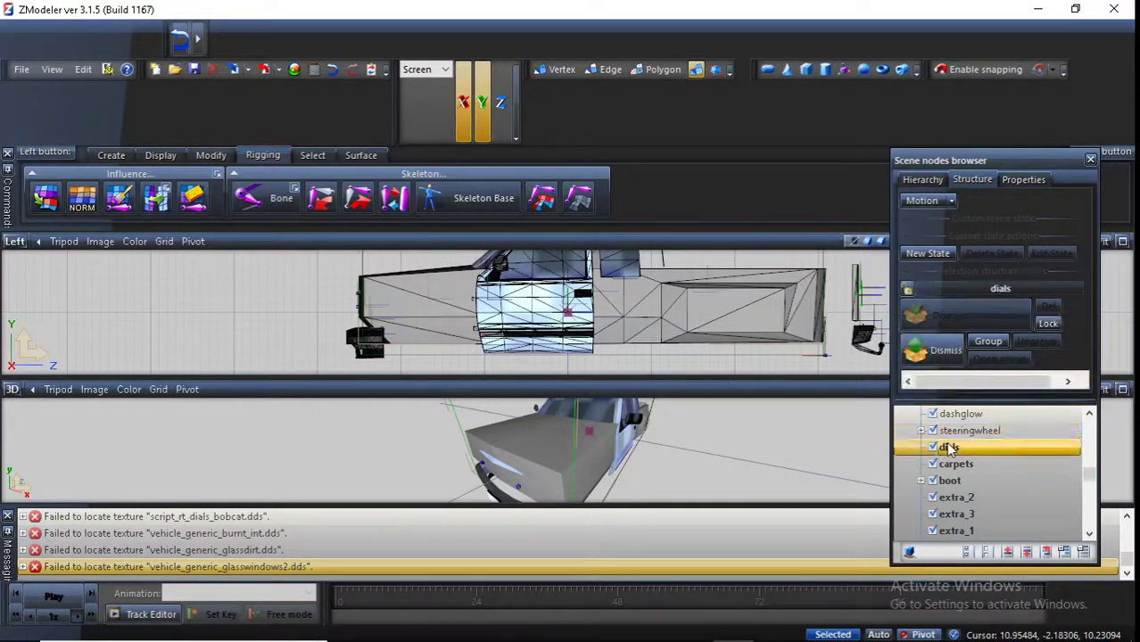
pyautogui.keyDown('ctrl'); pyautogui.click(962, 465); pyautogui.keyUp('ctrl')
pyautogui.click(968, 470)
pyautogui.click(941, 357)
# Dismiss the boot compound at the tailgate and delete its boot [COL] collision node
pyautogui.moveTo(843, 455); pyautogui.dragTo(737, 459, button='middle')
pyautogui.click(949, 481)
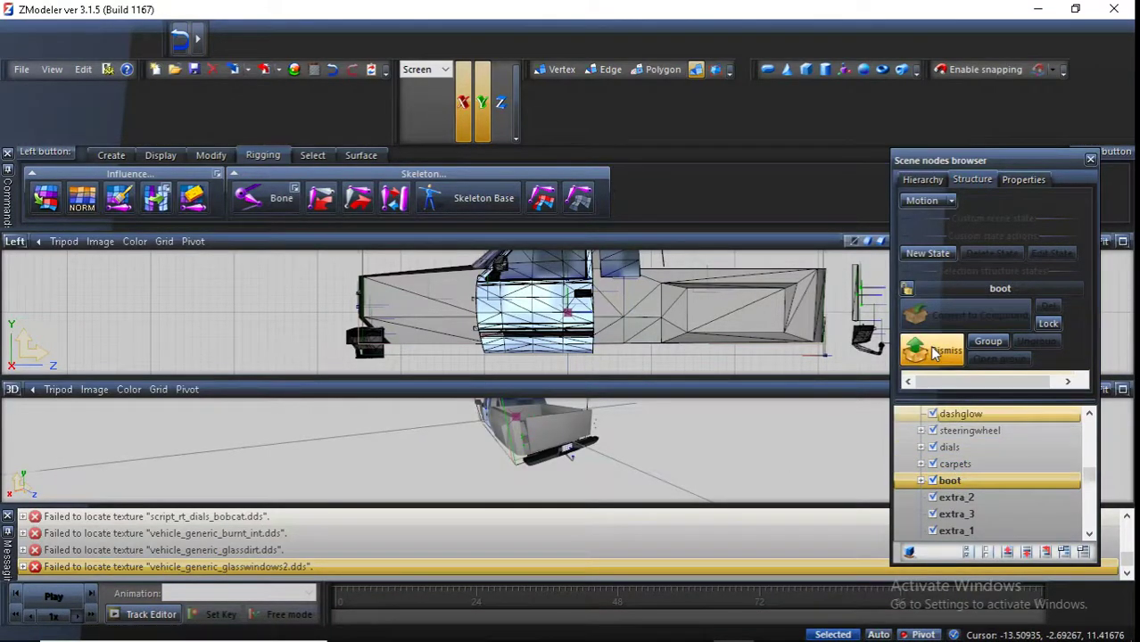
pyautogui.click(936, 351)
pyautogui.click(921, 480)
pyautogui.click(972, 498)
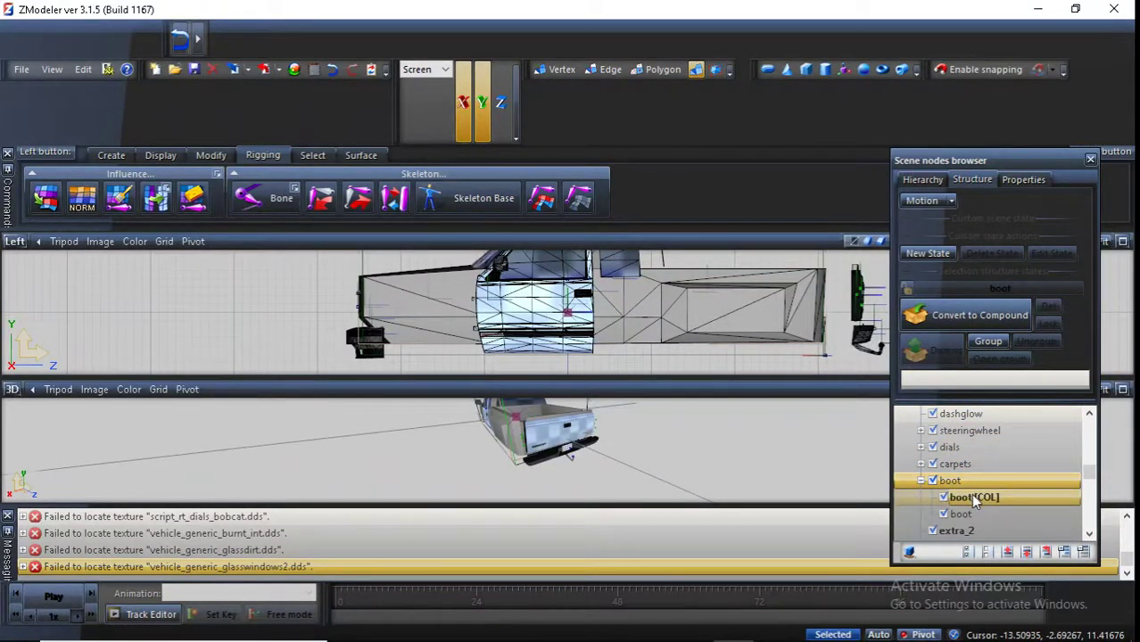
pyautogui.rightClick(973, 498)
pyautogui.moveTo(1001, 525)
pyautogui.click(949, 525)
# Dismiss the extra_2, extra_3 and extra_1 compounds
pyautogui.scroll(-2, 962, 508)
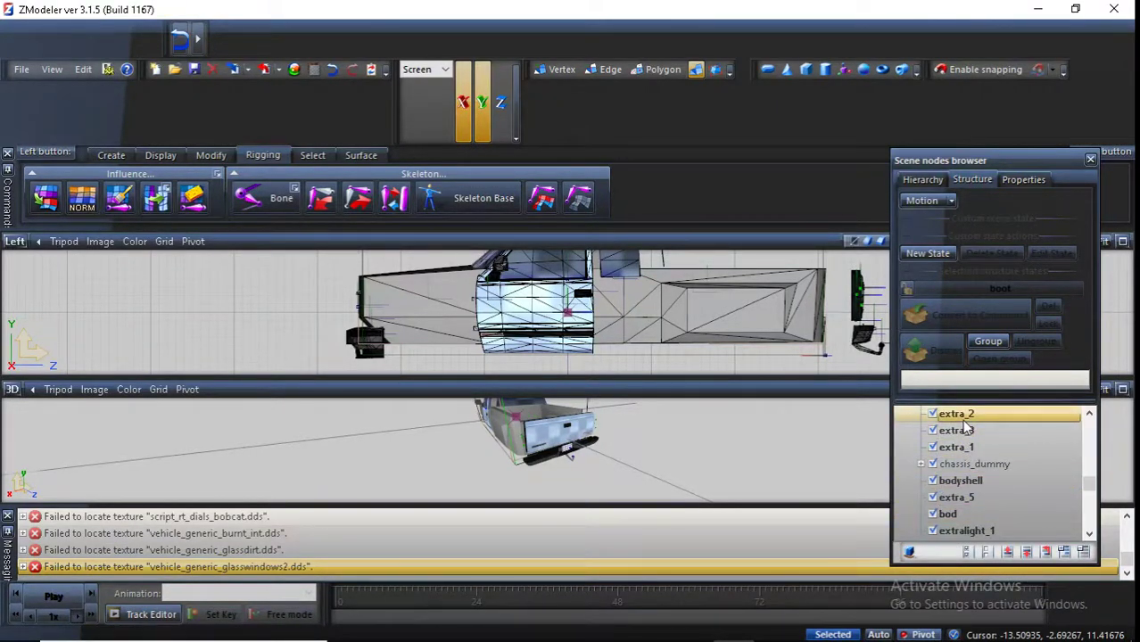
pyautogui.keyDown('ctrl'); pyautogui.click(957, 446); pyautogui.keyUp('ctrl')
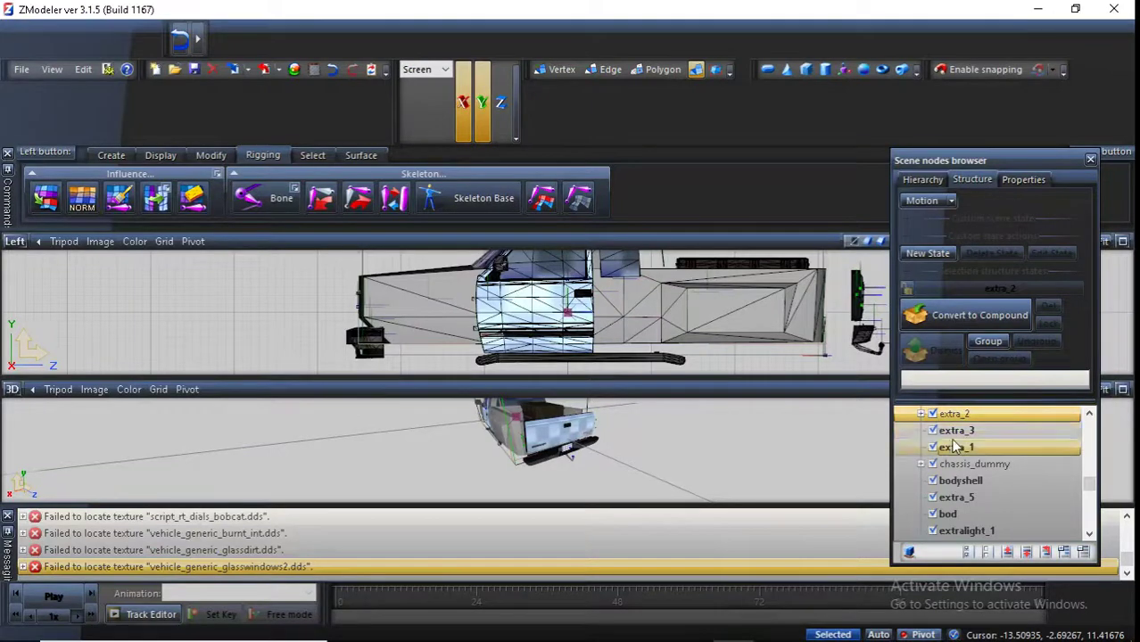
pyautogui.click(956, 433)
pyautogui.click(939, 360)
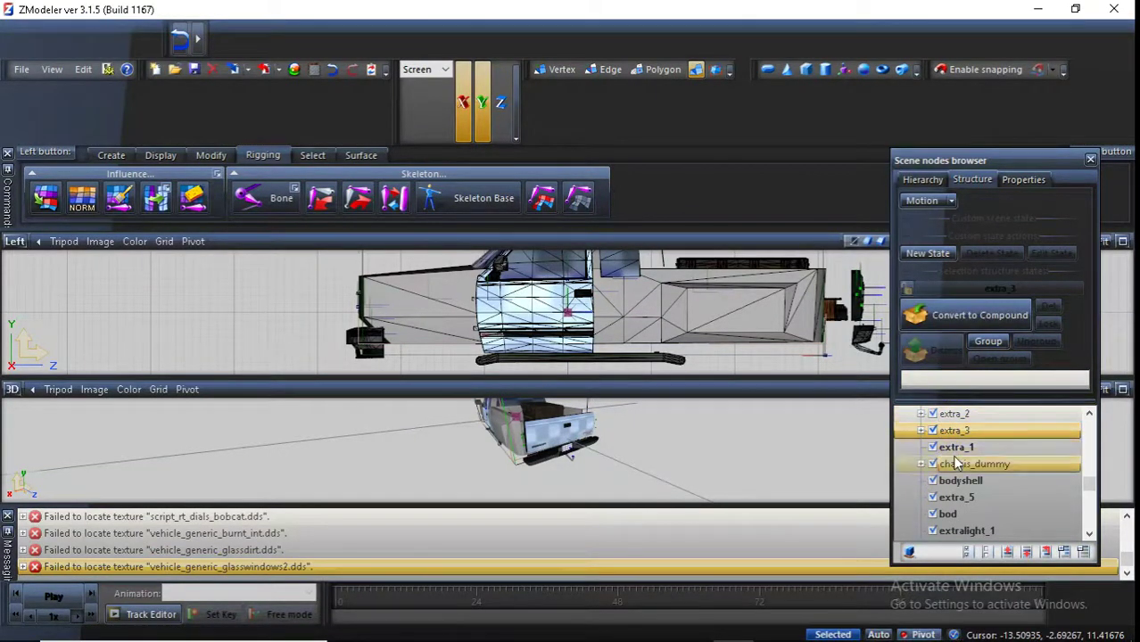
pyautogui.click(955, 447)
pyautogui.keyDown('ctrl'); pyautogui.click(955, 480); pyautogui.keyUp('ctrl')
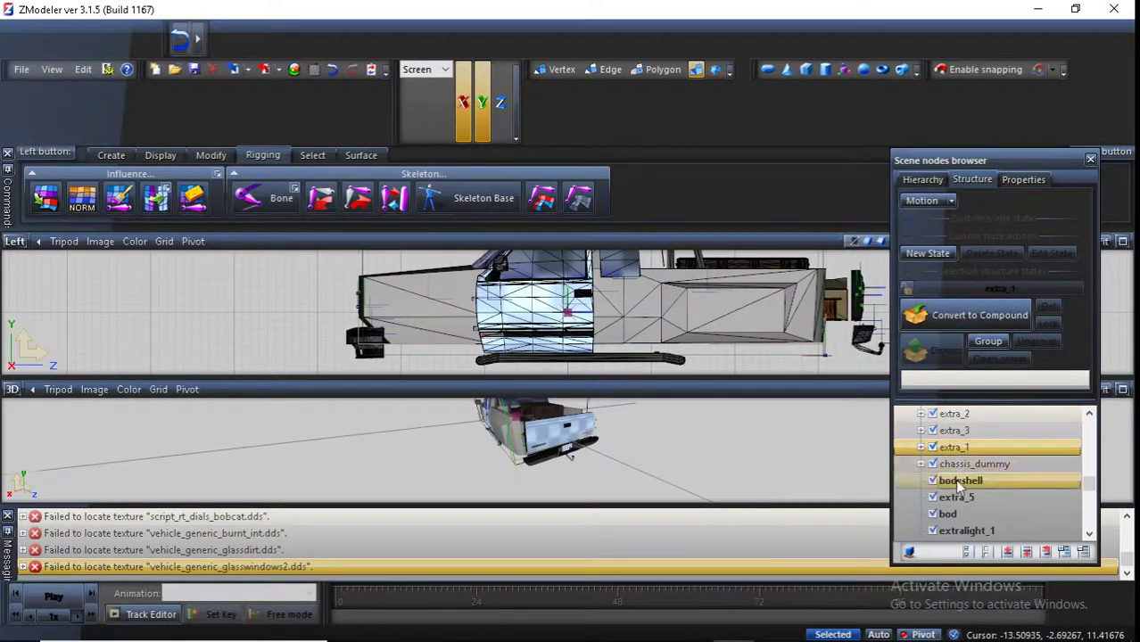
# Delete the chassis_dummy node together with its chassis_dummy [COL] collision child
pyautogui.click(956, 464)
pyautogui.click(922, 464)
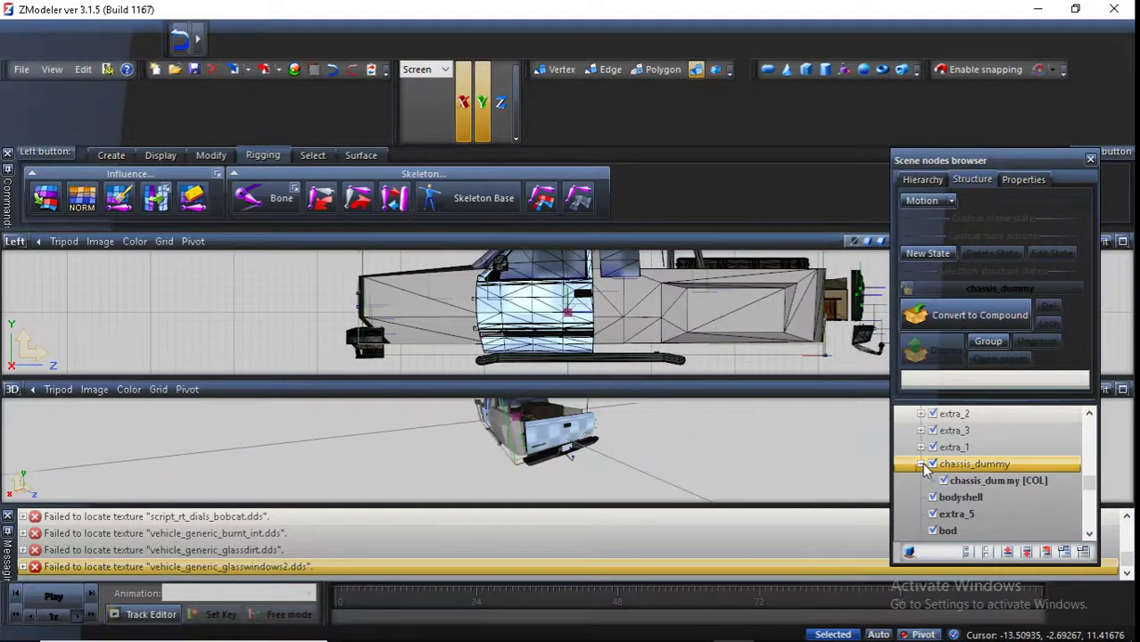
pyautogui.click(986, 468)
pyautogui.rightClick(986, 464)
pyautogui.click(963, 477)
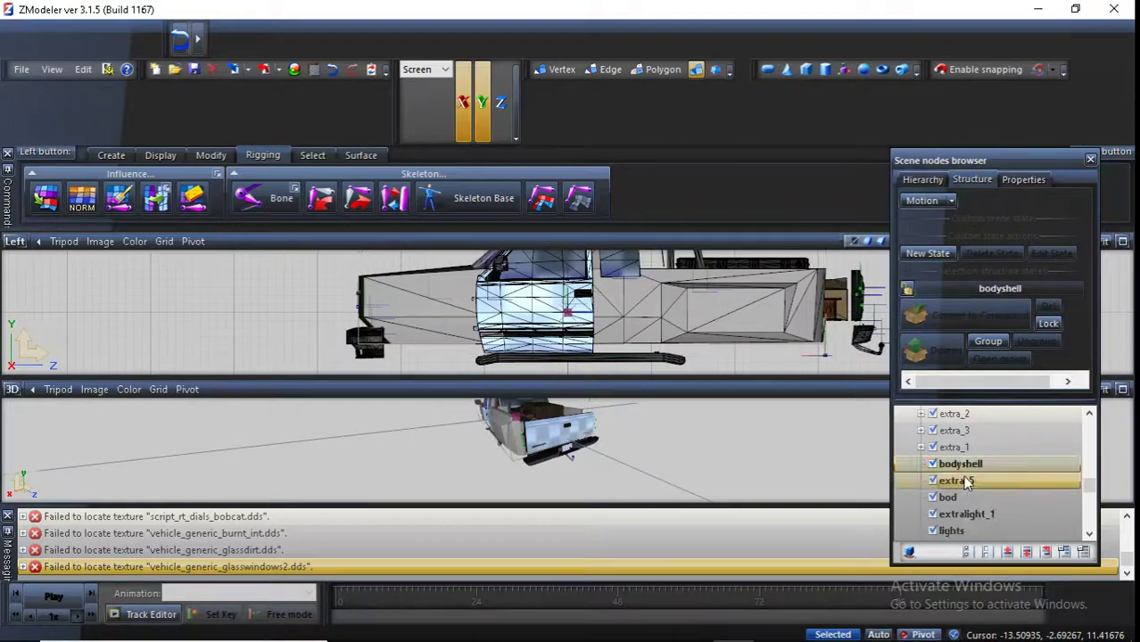
# Dismiss the bodyshell, extra_5 and bod compounds
pyautogui.click(961, 464)
pyautogui.click(961, 449)
pyautogui.click(964, 464)
pyautogui.click(949, 357)
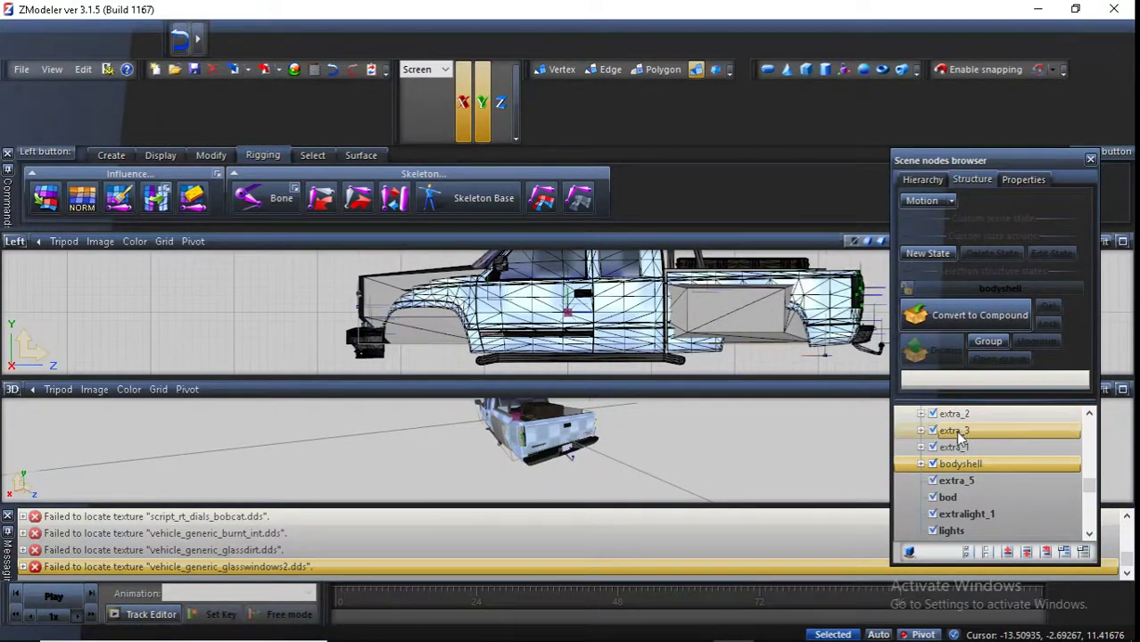
pyautogui.click(958, 482)
pyautogui.click(948, 497)
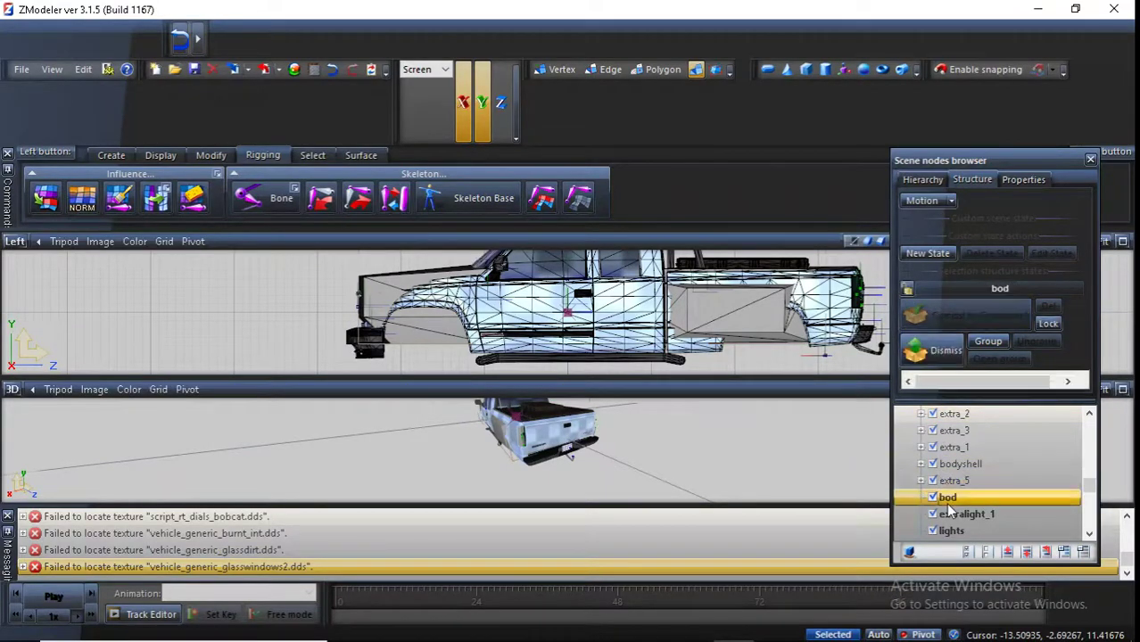
pyautogui.click(949, 357)
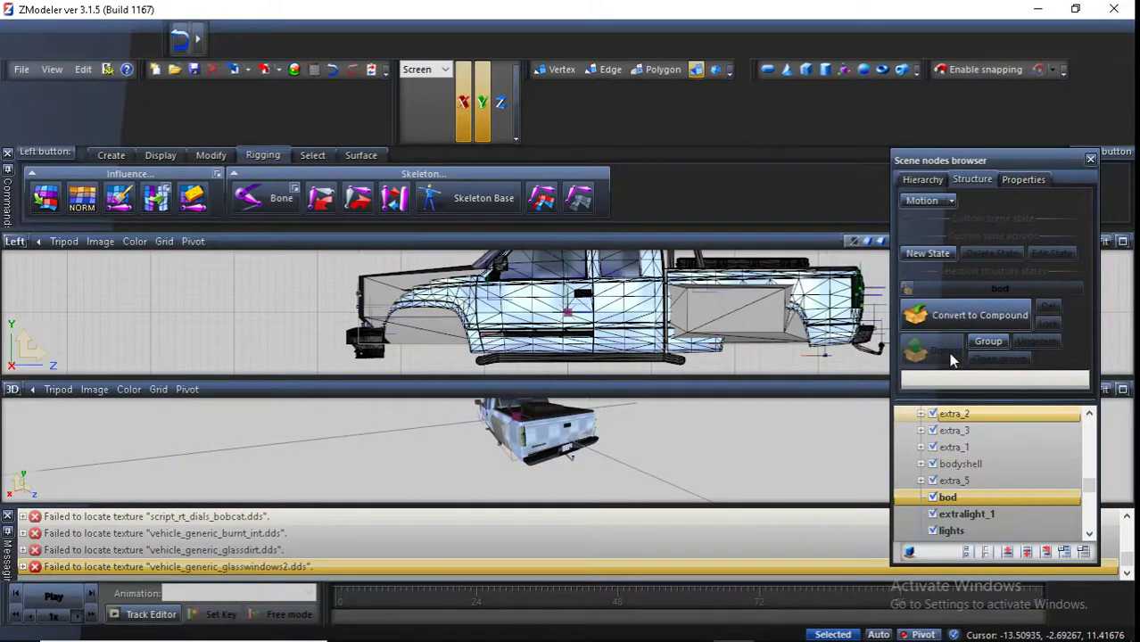
# Dismiss the extralight_1, lights, extra_4 and extra_6 compounds
pyautogui.click(957, 514)
pyautogui.scroll(-1, 956, 504)
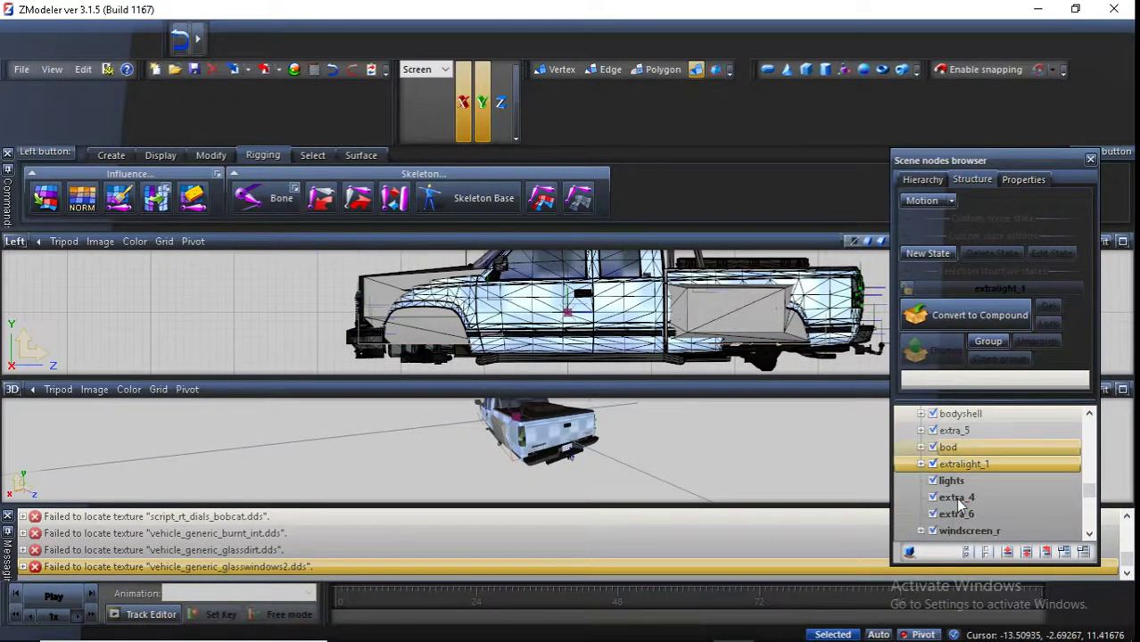
pyautogui.click(947, 482)
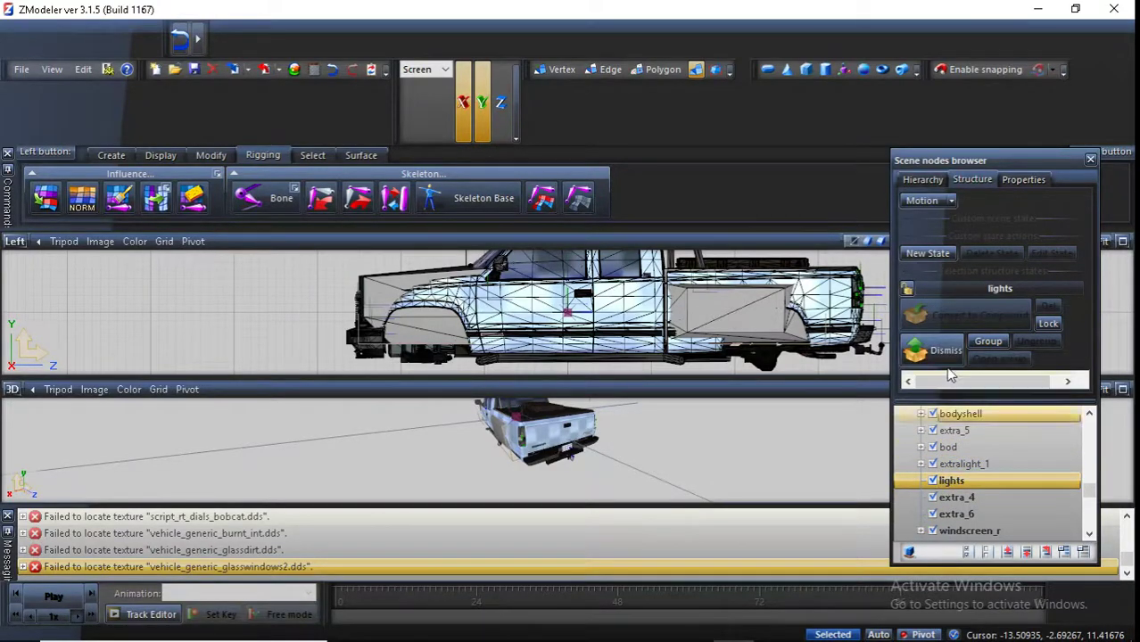
pyautogui.click(953, 497)
pyautogui.click(953, 514)
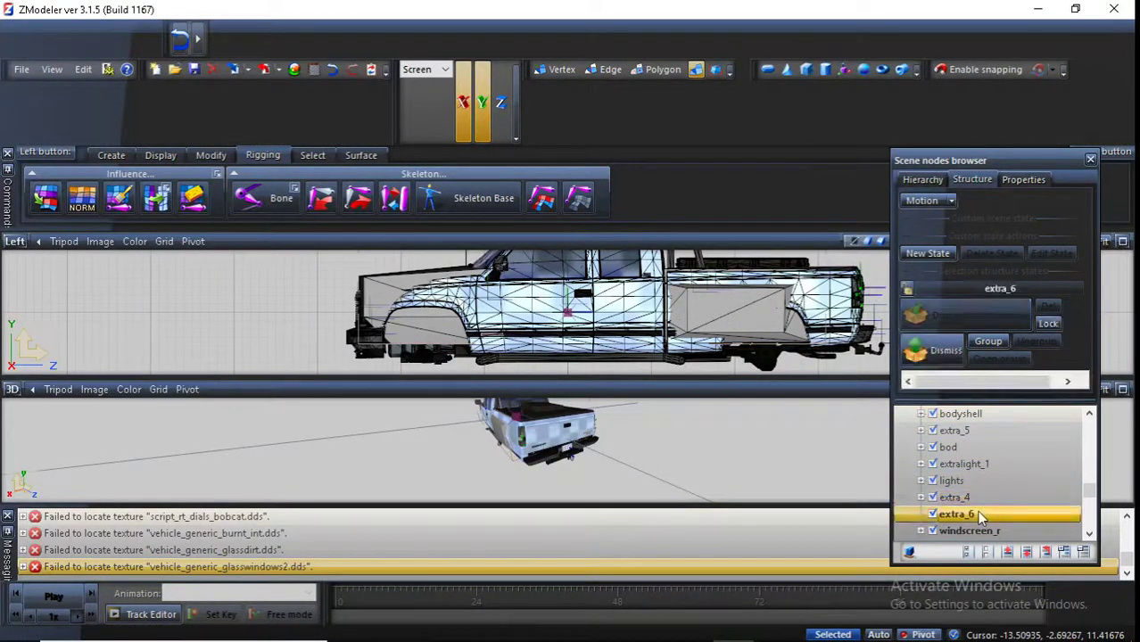
pyautogui.click(952, 360)
# Dismiss the windscreen_r compound below extra_6 and delete its windscreen_r [COL] collision node
pyautogui.scroll(-2, 968, 514)
pyautogui.click(969, 431)
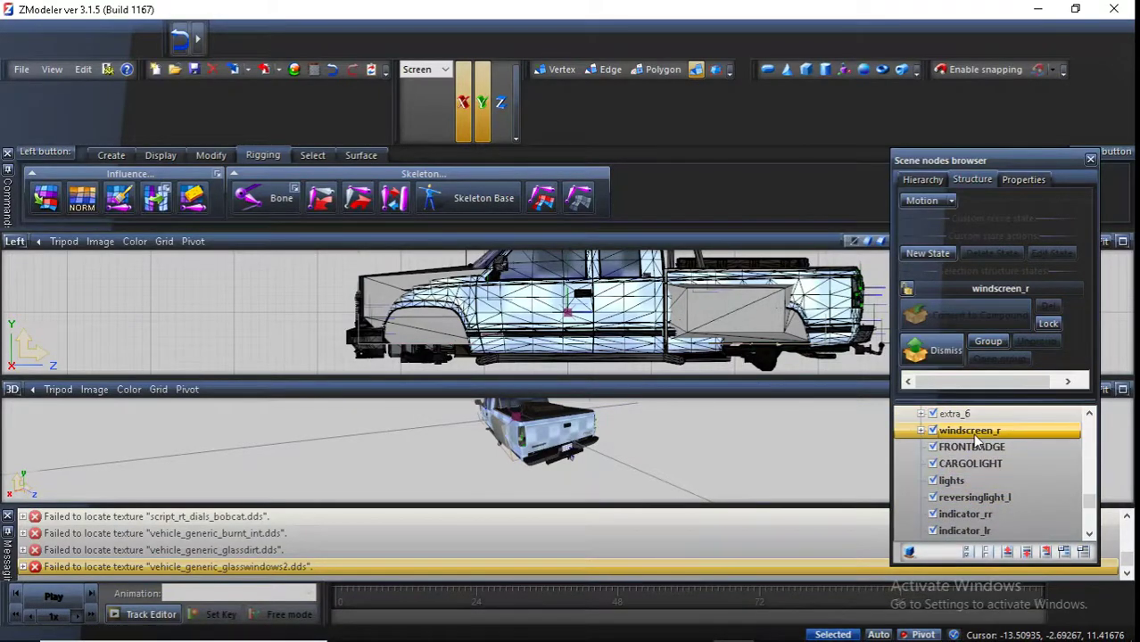
pyautogui.click(941, 366)
pyautogui.click(922, 430)
pyautogui.click(993, 449)
pyautogui.rightClick(992, 447)
pyautogui.moveTo(1023, 479)
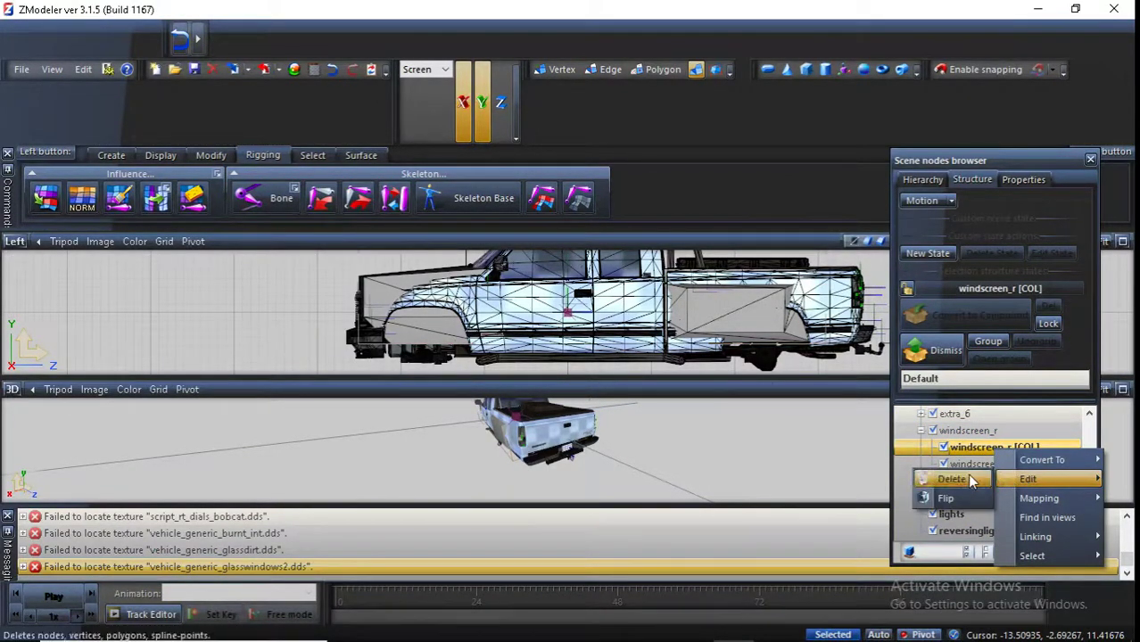
pyautogui.click(973, 477)
# Dismiss the FRONTBADGE, CARGOLIGHT and reversinglight_l compounds and the lights compound between them
pyautogui.click(961, 465)
pyautogui.moveTo(464, 439); pyautogui.dragTo(557, 440, button='middle')
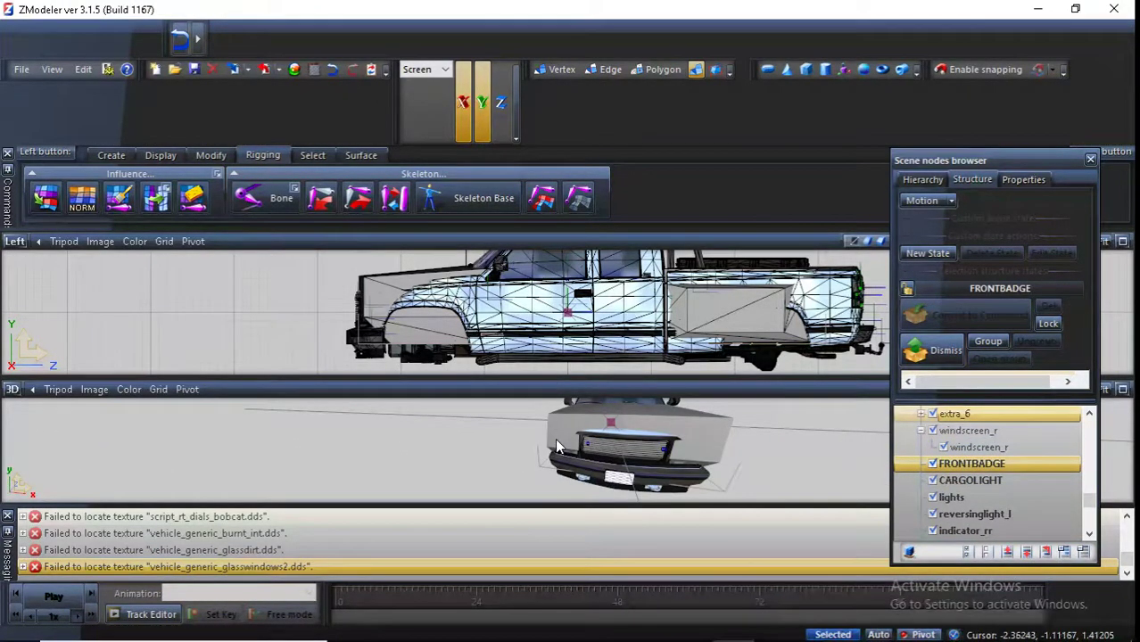
pyautogui.keyDown('ctrl'); pyautogui.click(963, 481); pyautogui.keyUp('ctrl')
pyautogui.click(962, 486)
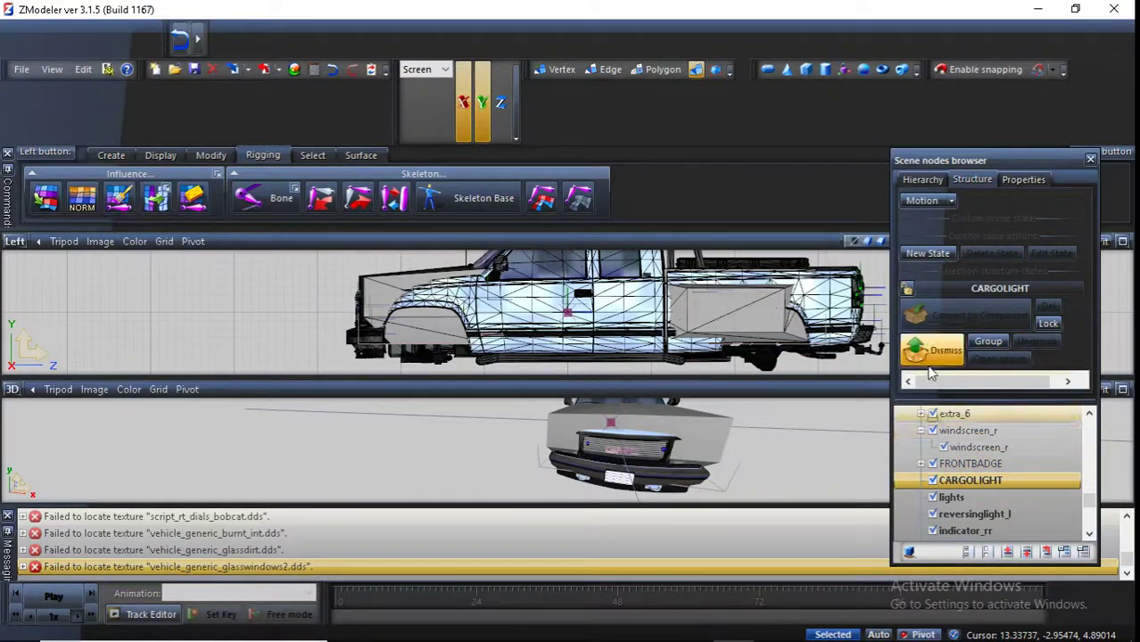
pyautogui.click(962, 506)
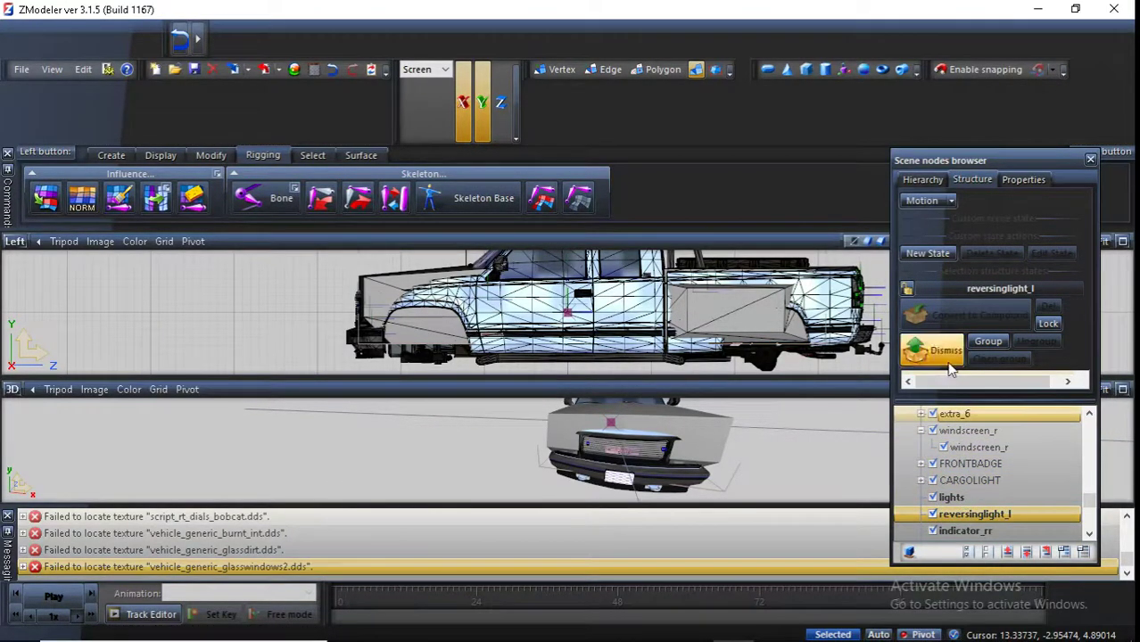
pyautogui.click(950, 363)
pyautogui.click(956, 491)
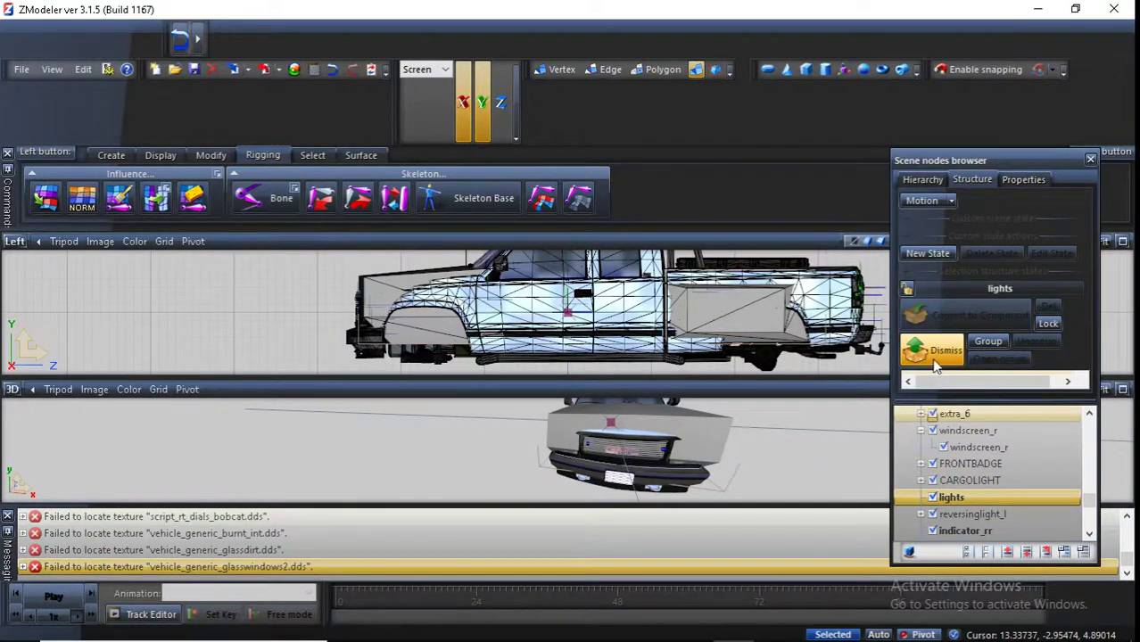
pyautogui.click(941, 349)
# Dismiss the rear indicator compounds indicator_rr and indicator_lr and the taillight_r and taillight_l compounds
pyautogui.scroll(-1, 972, 502)
pyautogui.click(964, 480)
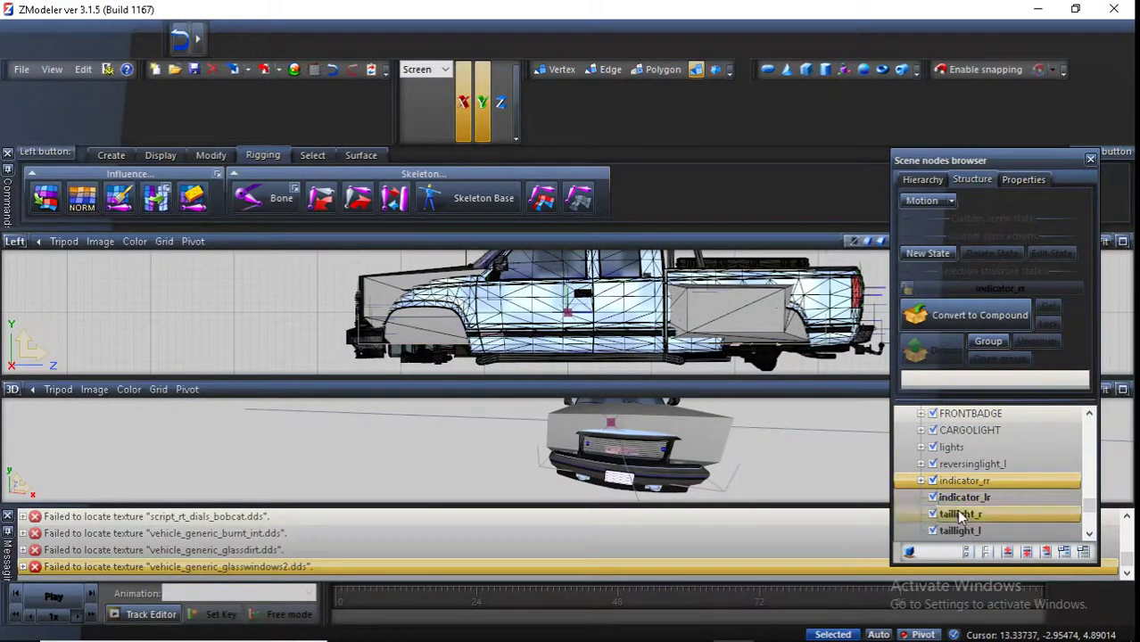
pyautogui.click(964, 500)
pyautogui.click(951, 361)
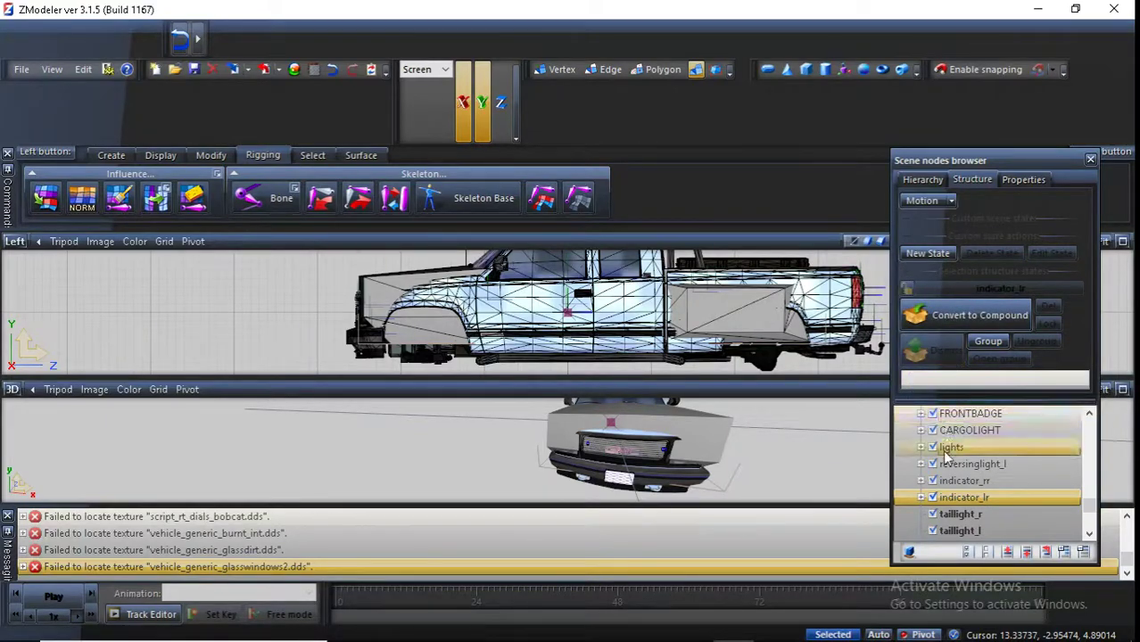
pyautogui.click(960, 514)
pyautogui.scroll(-1, 964, 500)
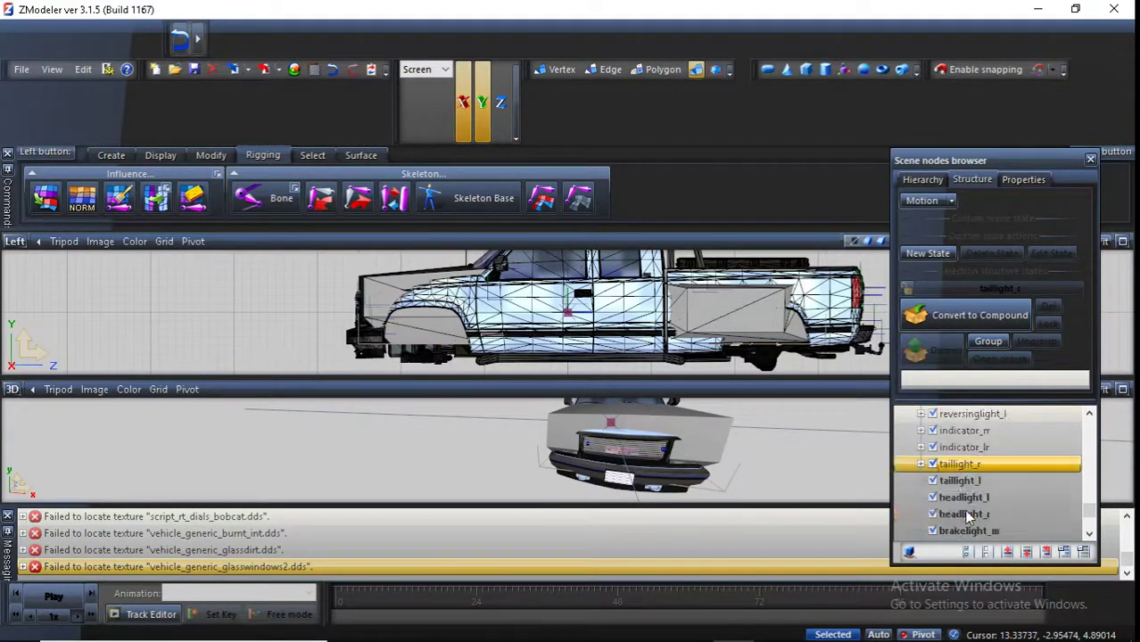
pyautogui.click(956, 479)
pyautogui.click(946, 362)
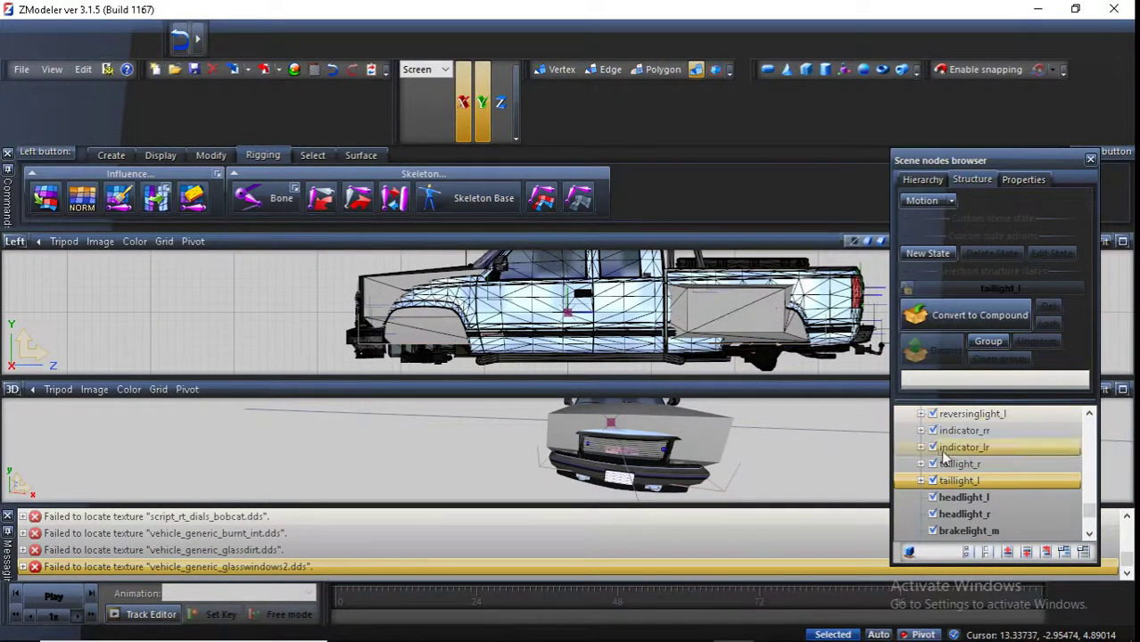
# Dismiss the headlight_l, headlight_r and brakelight_m compounds
pyautogui.click(953, 500)
pyautogui.click(929, 346)
pyautogui.click(931, 351)
pyautogui.click(959, 514)
pyautogui.click(945, 366)
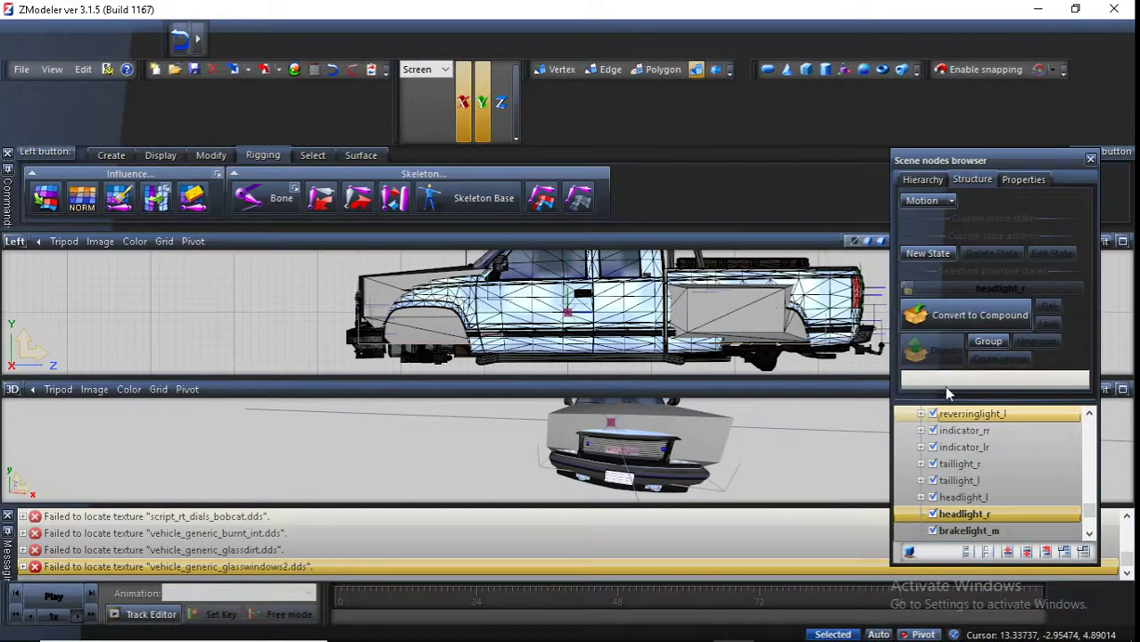
pyautogui.press('Down')
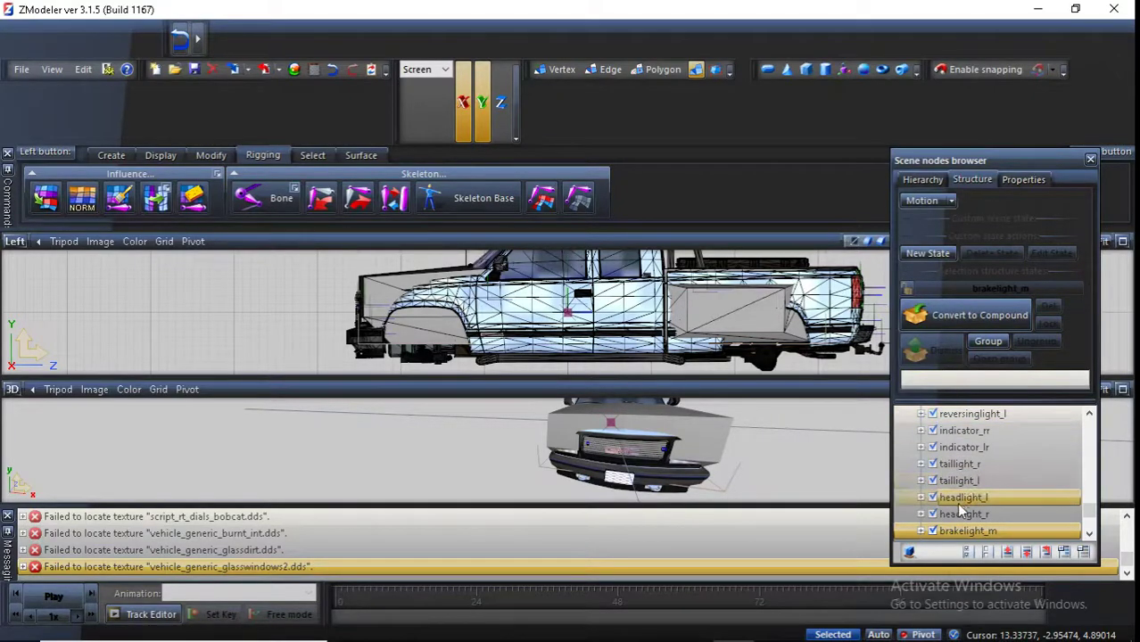
# Dismiss the reversinglight_r, indicator_lf and indicator_rf compounds
pyautogui.scroll(-2, 956, 502)
pyautogui.click(953, 464)
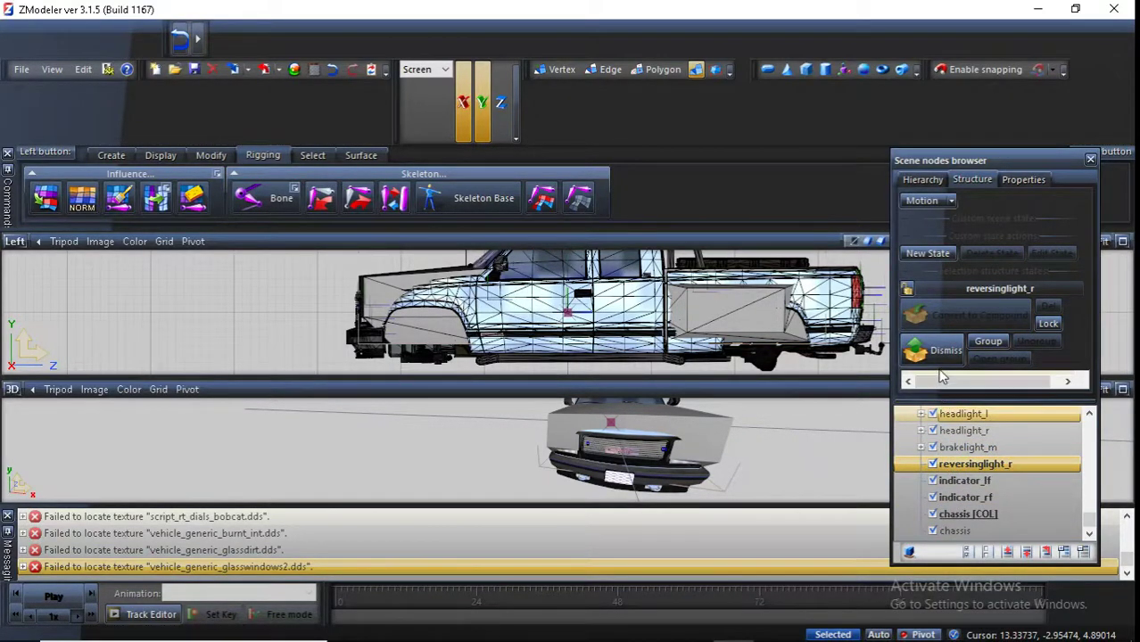
pyautogui.click(931, 350)
pyautogui.press('Down')
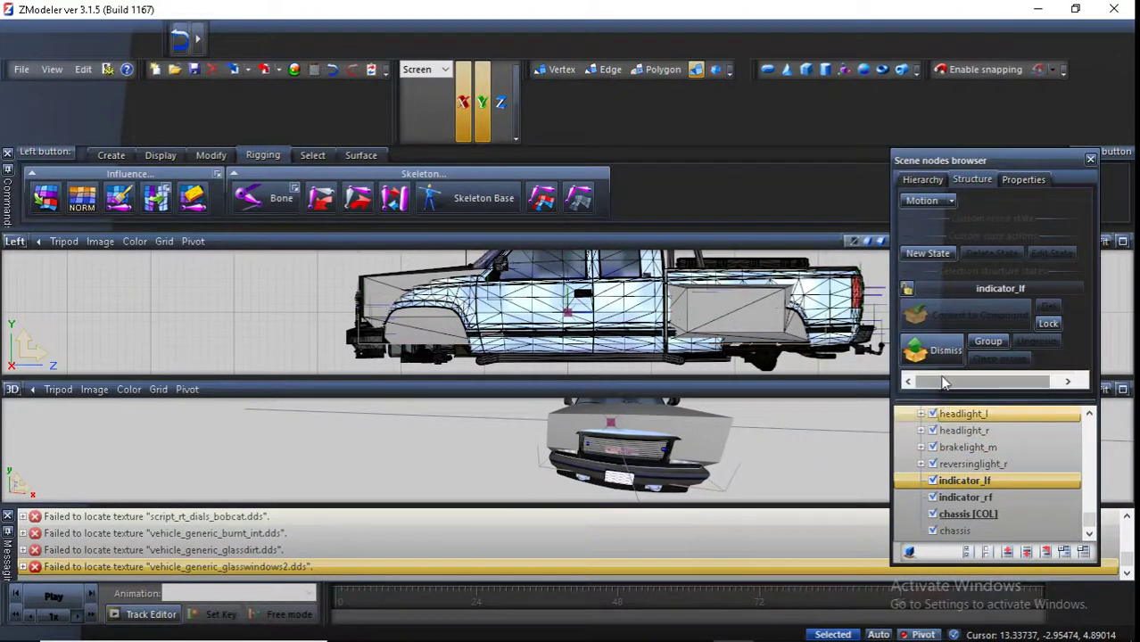
pyautogui.click(939, 351)
pyautogui.press('Down')
pyautogui.click(943, 350)
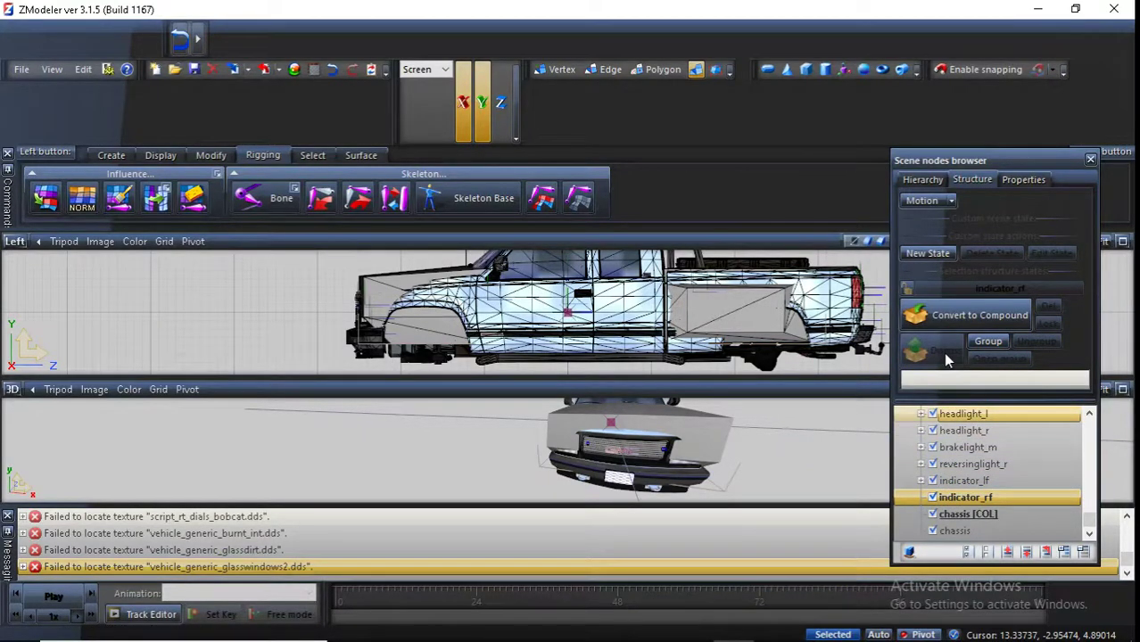
# Delete the chassis [COL] collision node at the end of the node tree
pyautogui.click(953, 517)
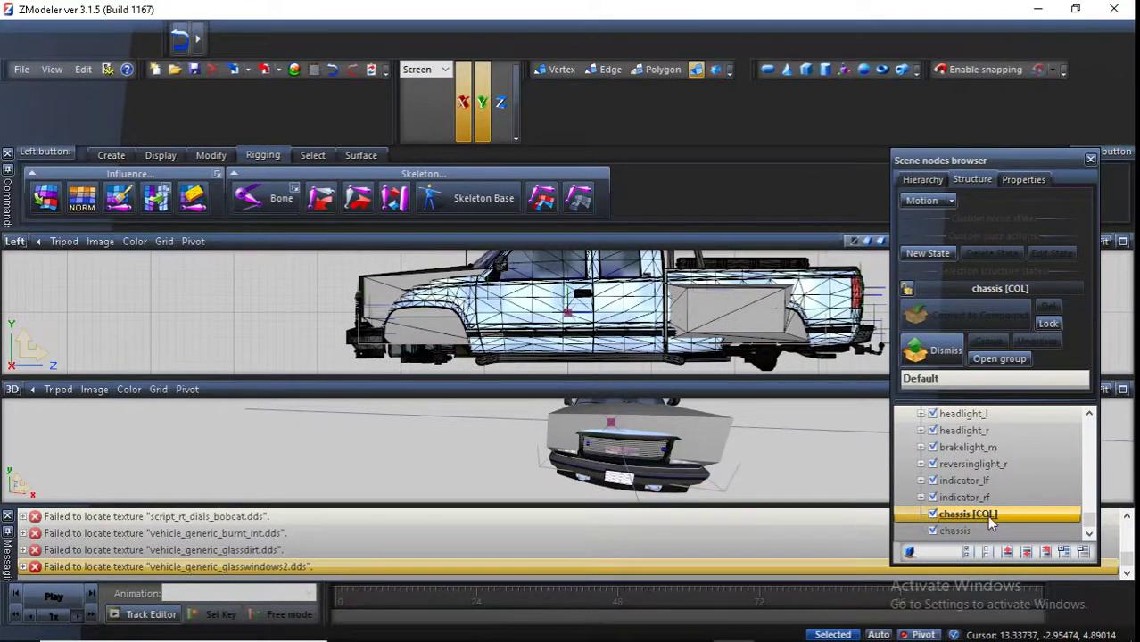
pyautogui.rightClick(991, 522)
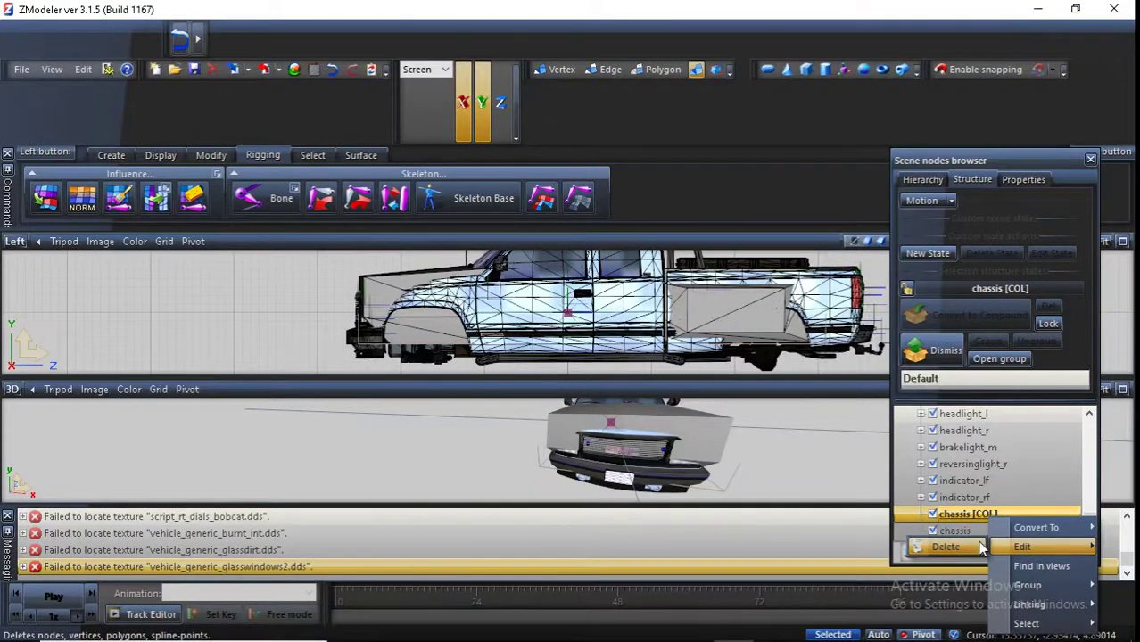
pyautogui.click(1026, 544)
pyautogui.moveTo(830, 475); pyautogui.dragTo(758, 468, button='middle')
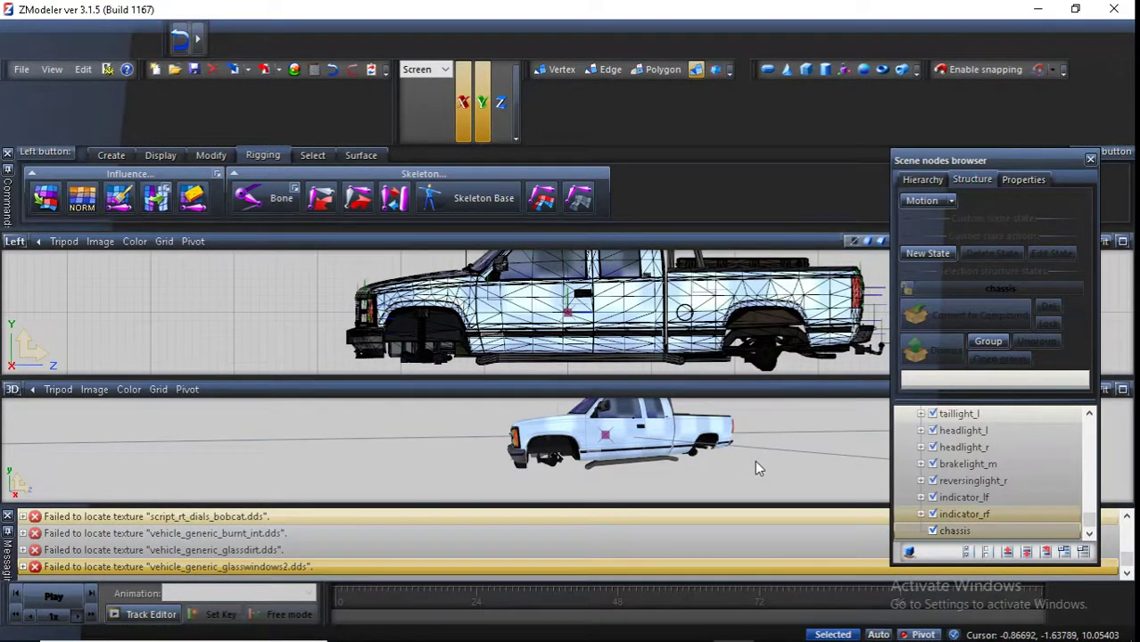
# Delete the front seat dummy nodes seat_dside_f and seat_pside_f
pyautogui.scroll(1, 952, 507)
pyautogui.scroll(5, 952, 507)
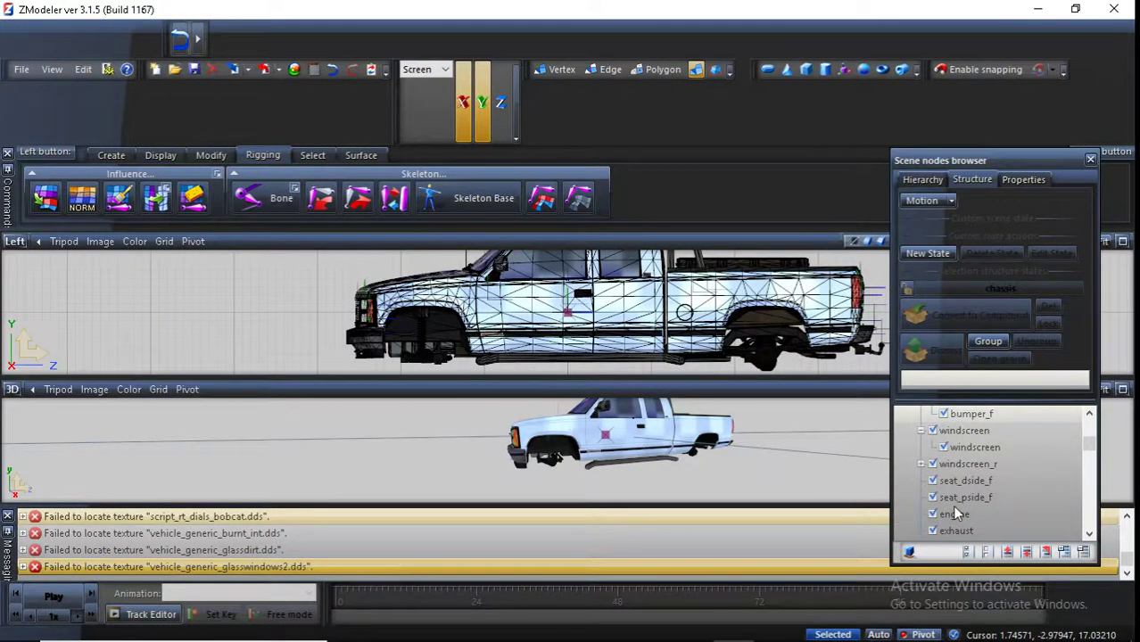
pyautogui.scroll(-1, 952, 505)
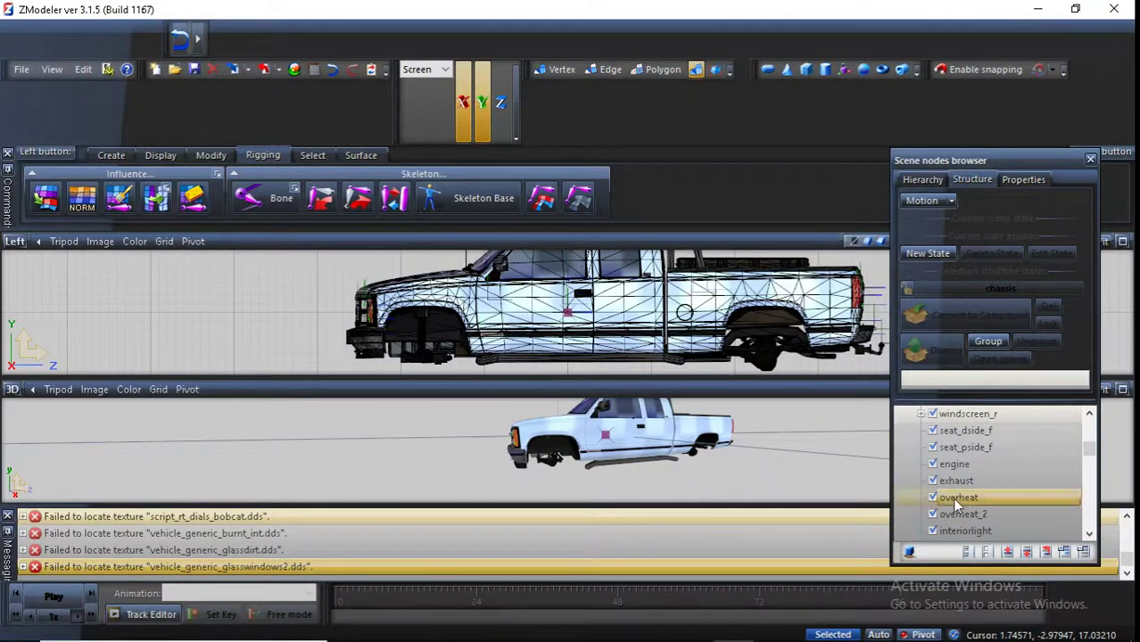
pyautogui.click(955, 437)
pyautogui.rightClick(956, 437)
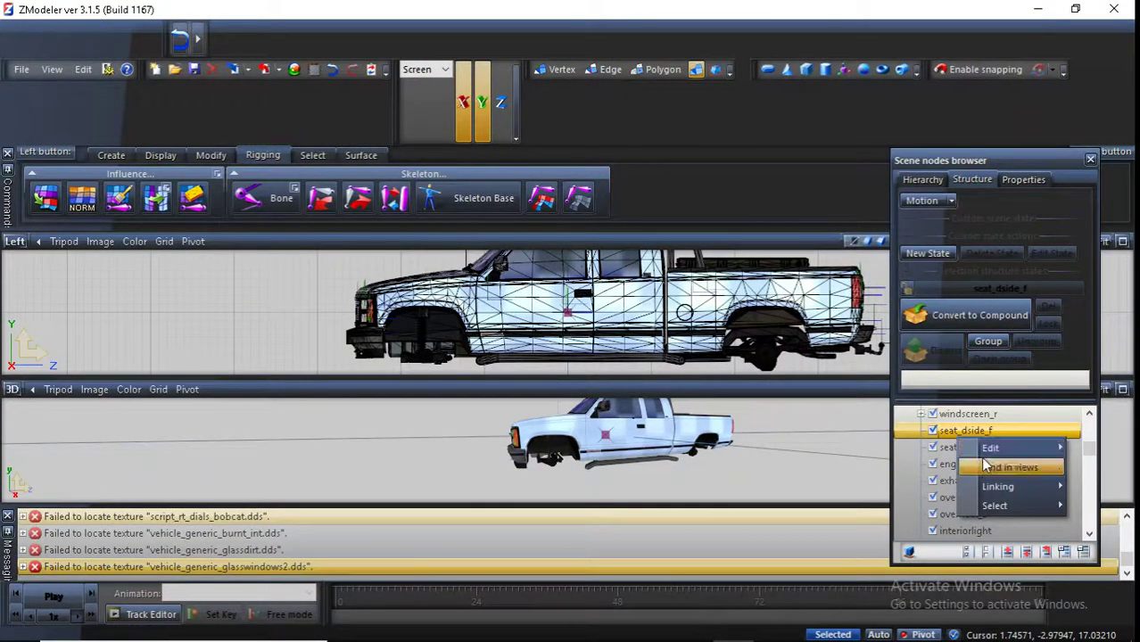
pyautogui.moveTo(989, 449)
pyautogui.click(932, 447)
pyautogui.rightClick(969, 430)
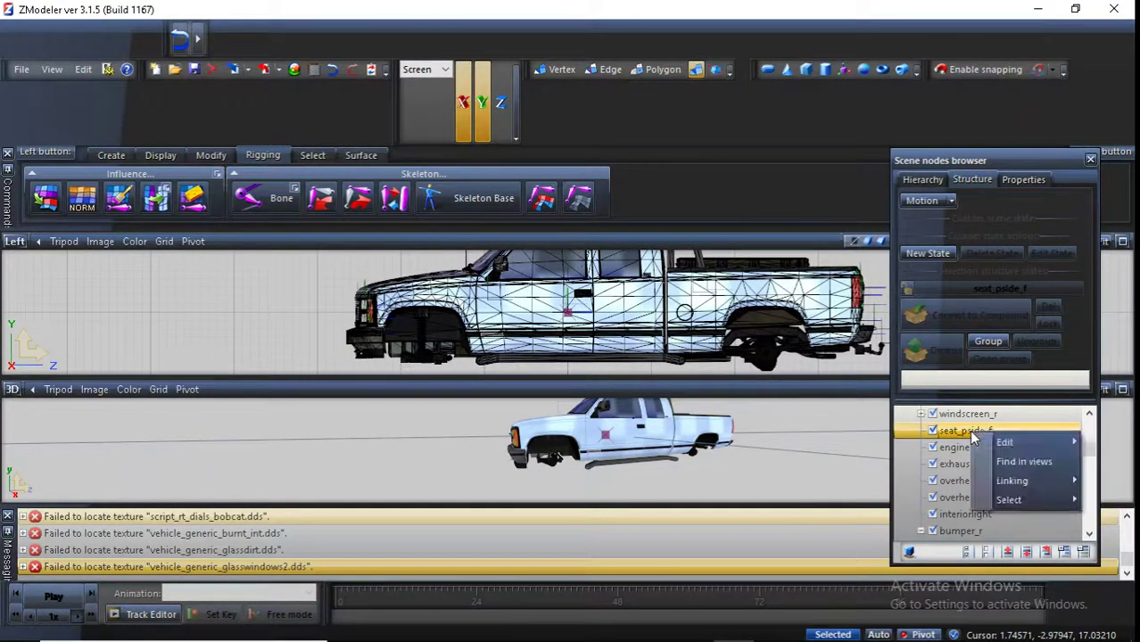
pyautogui.click(931, 447)
# Delete the engine, exhaust and overheat dummy nodes
pyautogui.rightClick(960, 435)
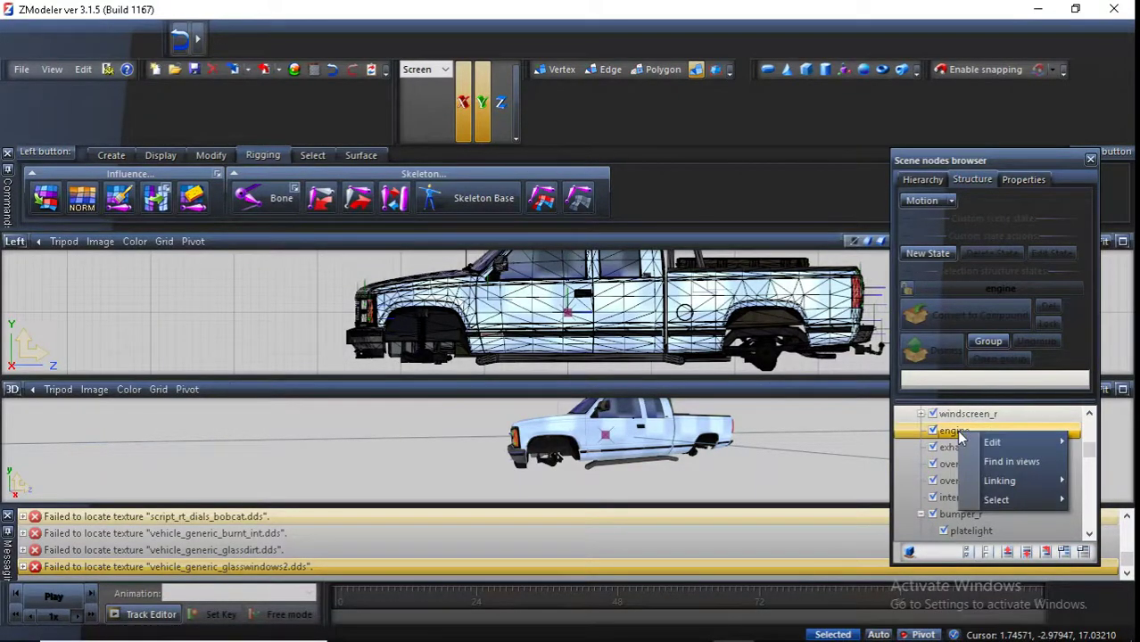
pyautogui.click(914, 443)
pyautogui.rightClick(957, 431)
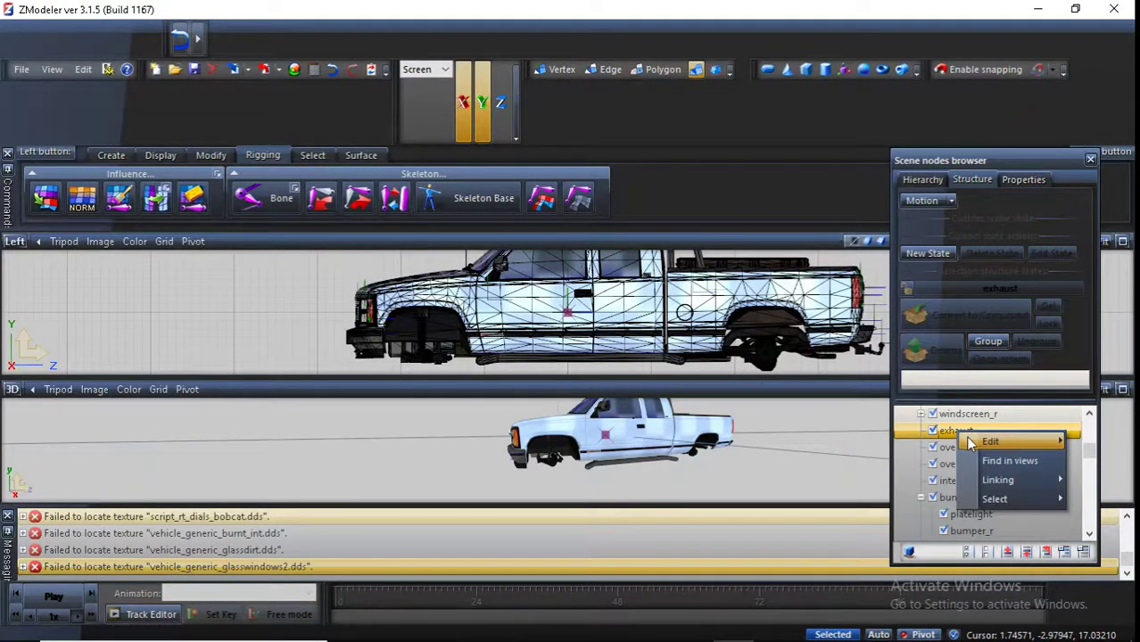
pyautogui.click(919, 442)
pyautogui.rightClick(962, 432)
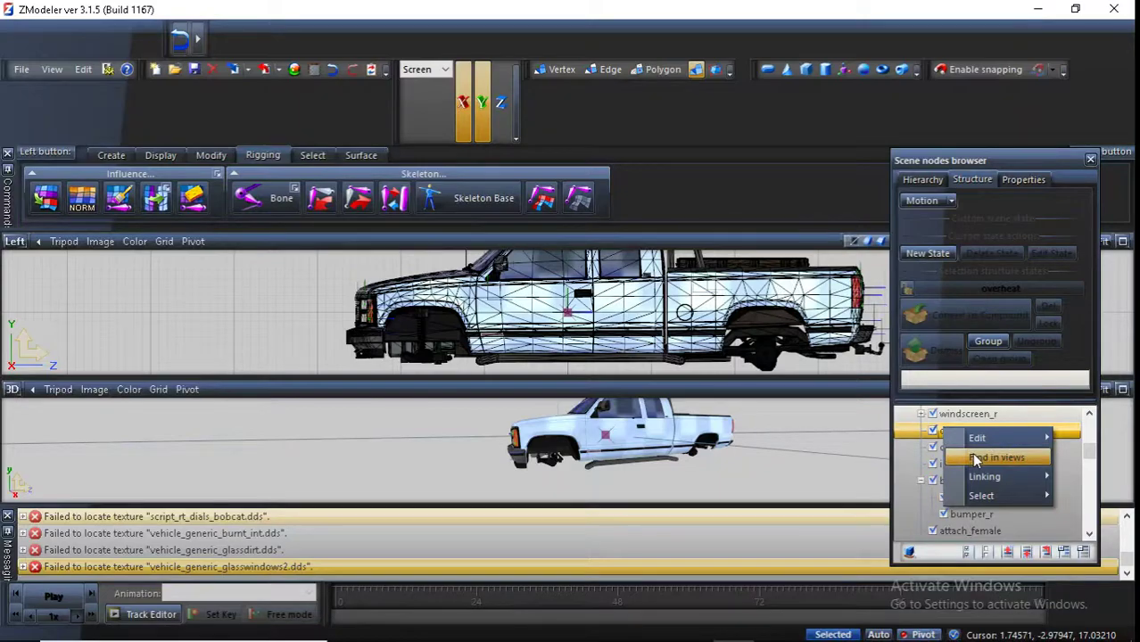
pyautogui.click(1090, 438)
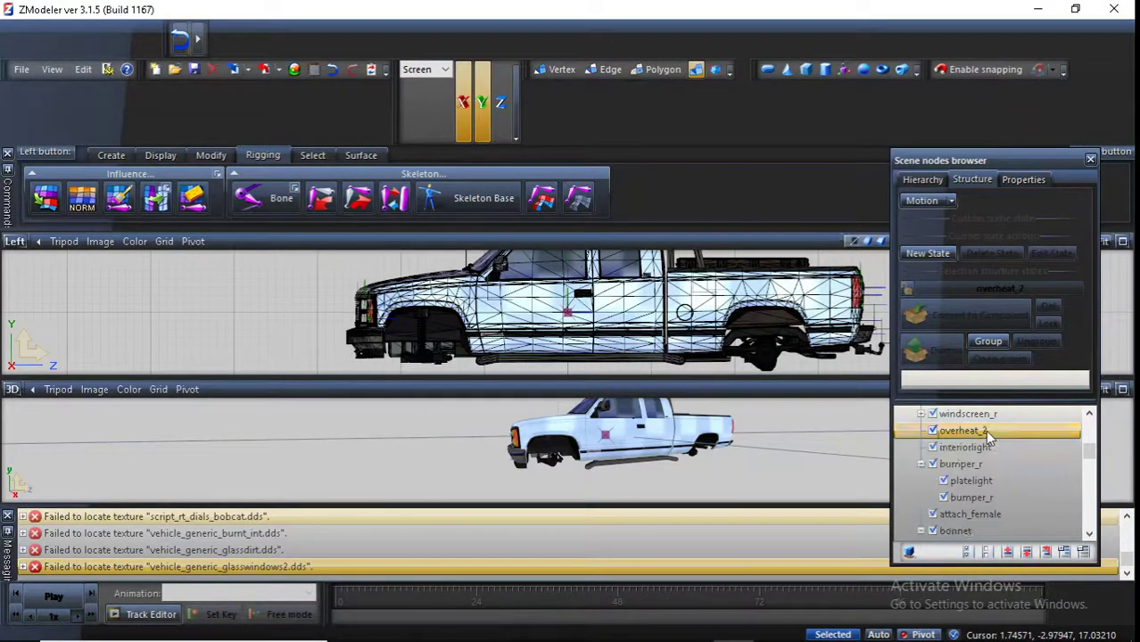
# Delete the overheat_2 and interiorlight dummy nodes
pyautogui.rightClick(981, 431)
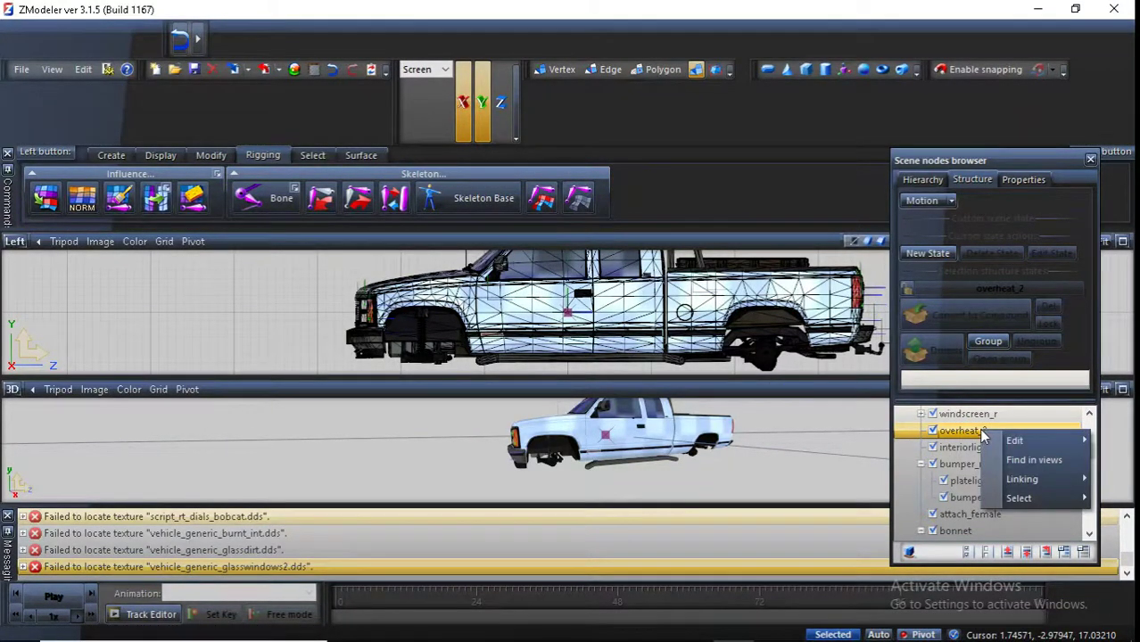
pyautogui.moveTo(1000, 439)
pyautogui.click(950, 438)
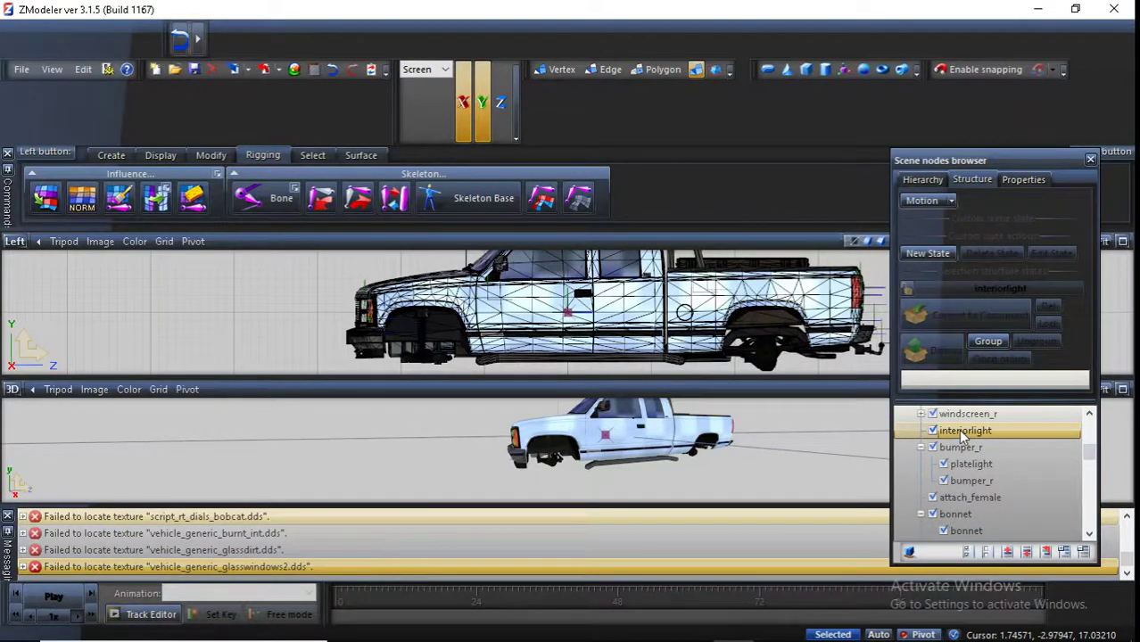
pyautogui.rightClick(960, 430)
pyautogui.click(919, 441)
# Review the remaining nodes in the model tree, expanding lights, extra_4 and extra_6 to examine their contents
pyautogui.scroll(5, 939, 490)
pyautogui.click(965, 447)
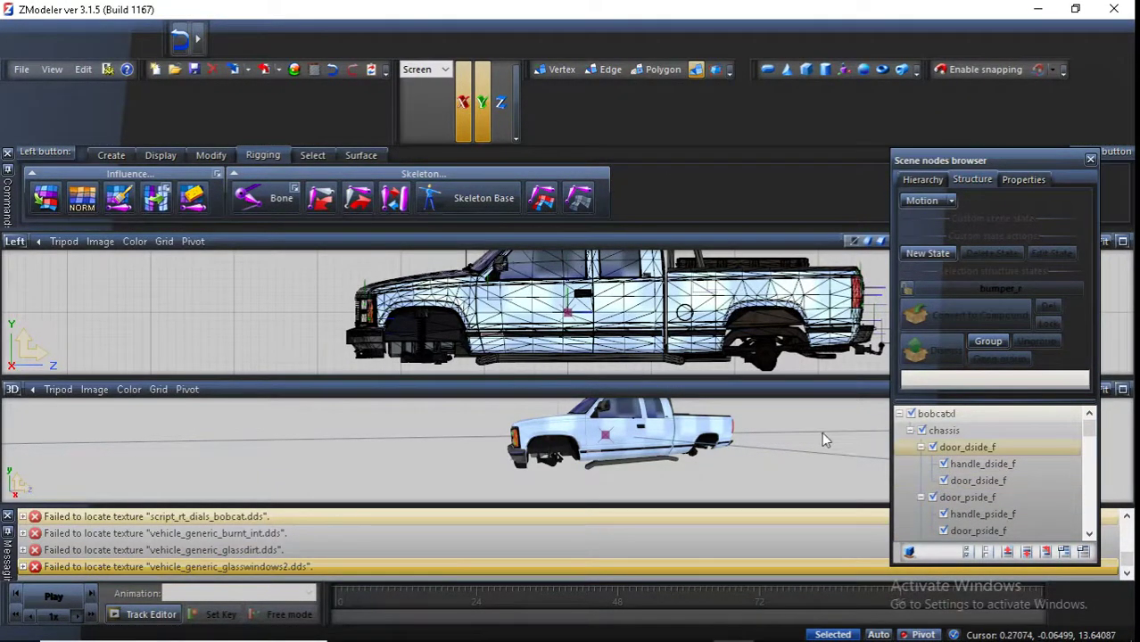
pyautogui.click(1054, 502)
pyautogui.scroll(-5, 1054, 505)
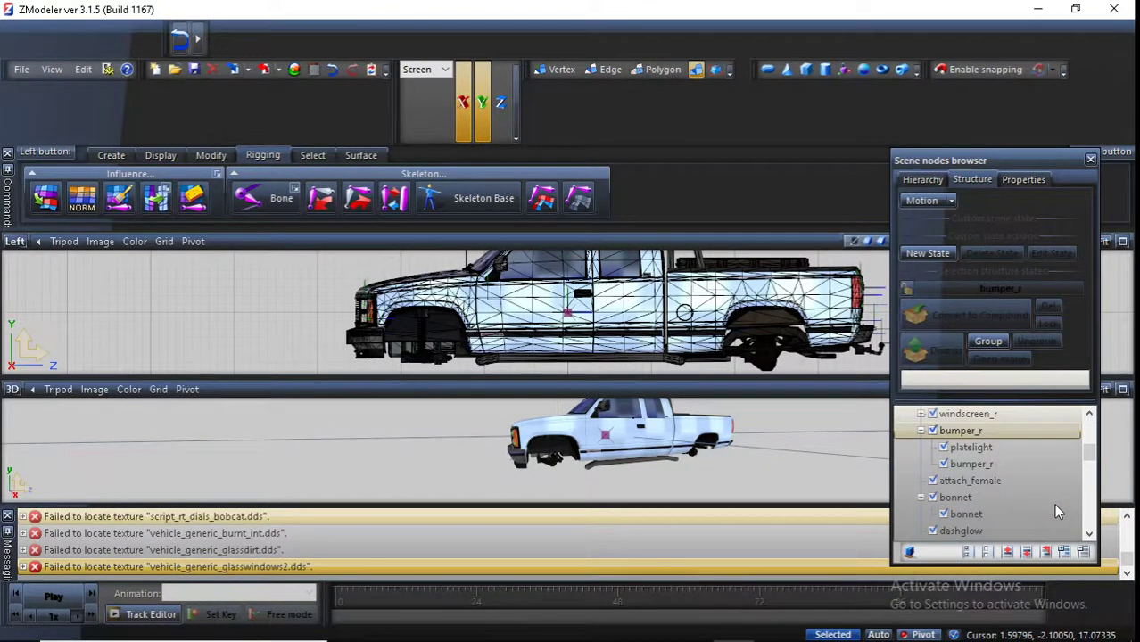
pyautogui.scroll(-6, 1054, 504)
pyautogui.scroll(3, 1054, 505)
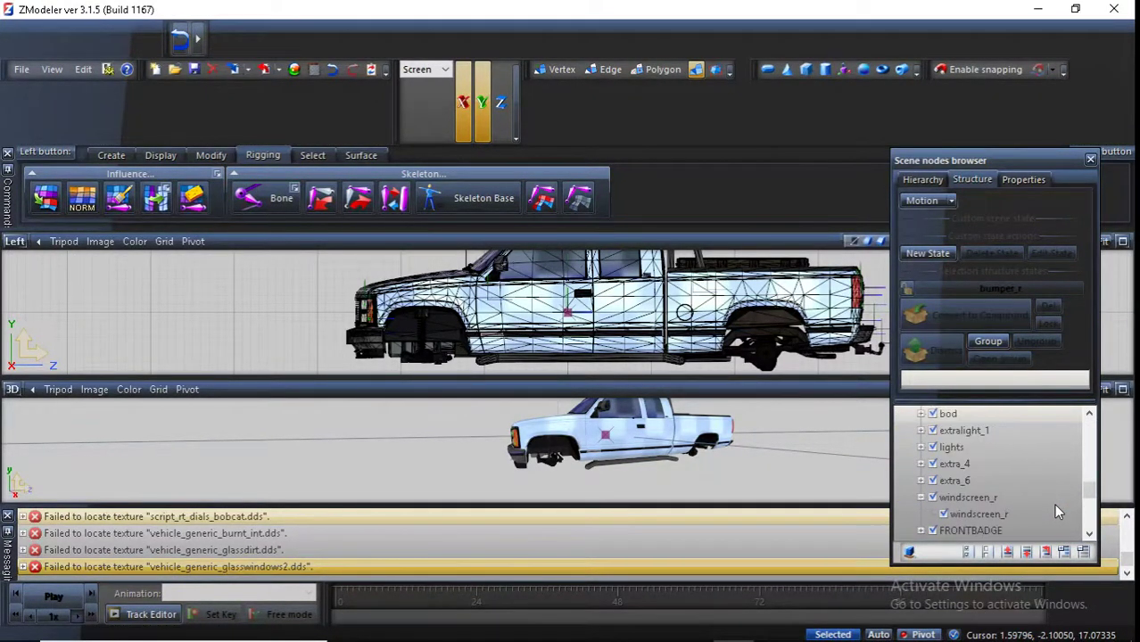
pyautogui.click(921, 447)
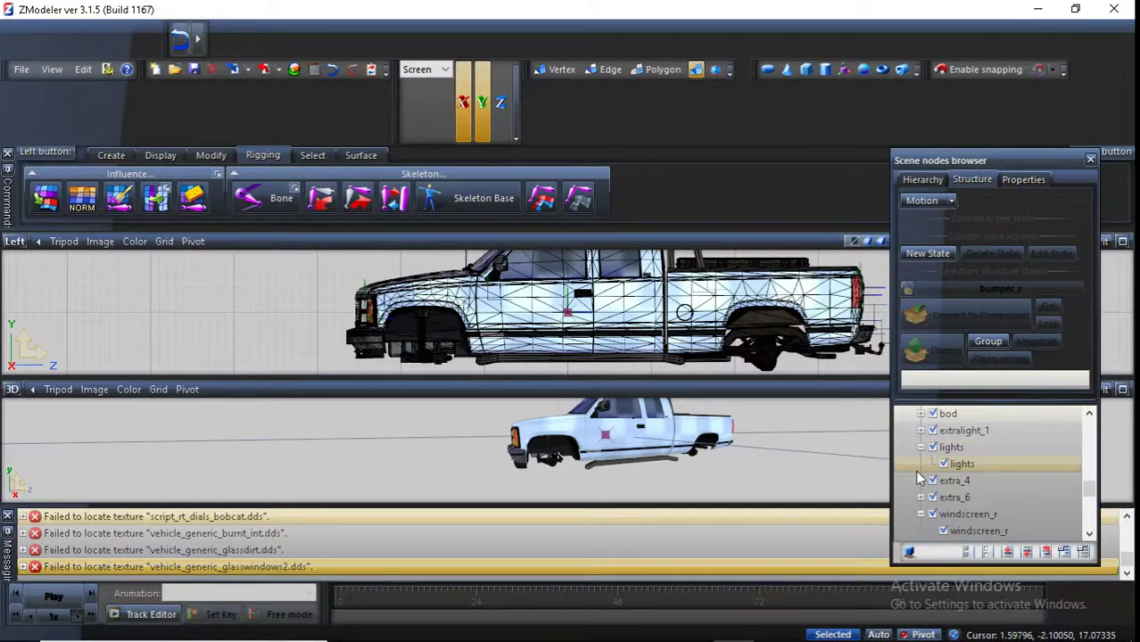
pyautogui.click(922, 481)
pyautogui.click(922, 515)
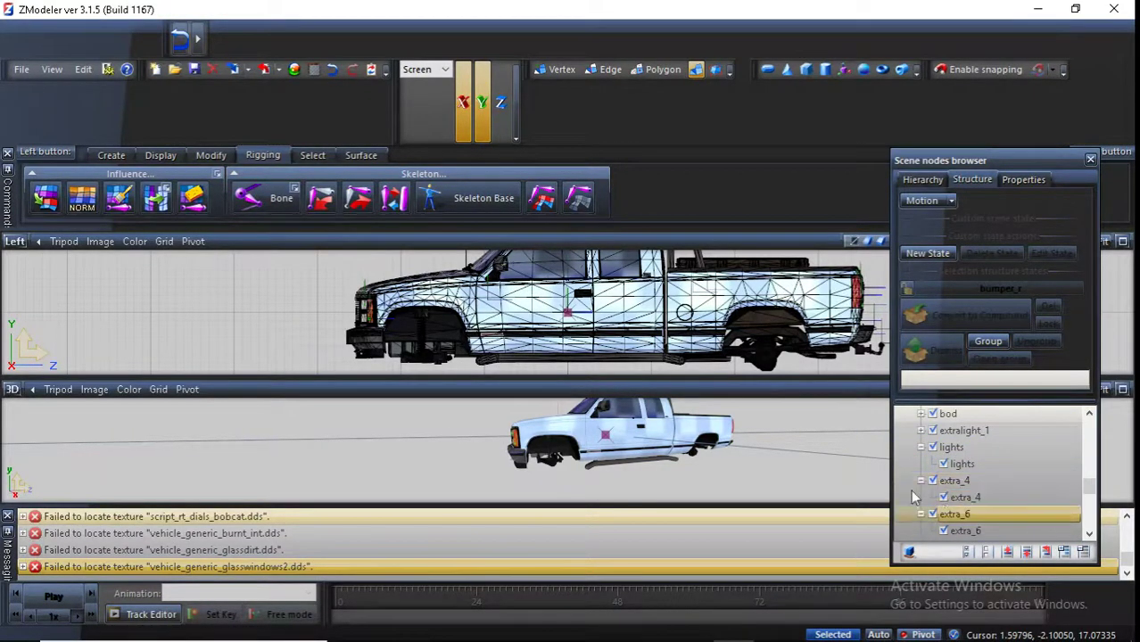
# Export the model in Wavefront OBJ format as sierra into the 1992 GMC Sierra 2500 Extended Cab folder
pyautogui.click(22, 69)
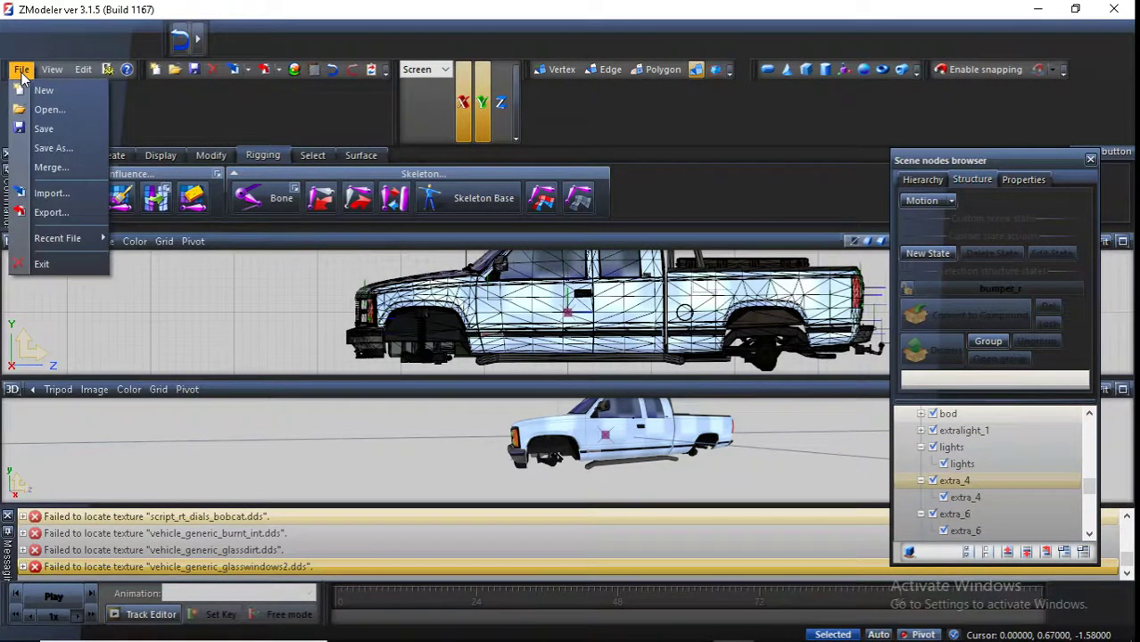
pyautogui.click(61, 212)
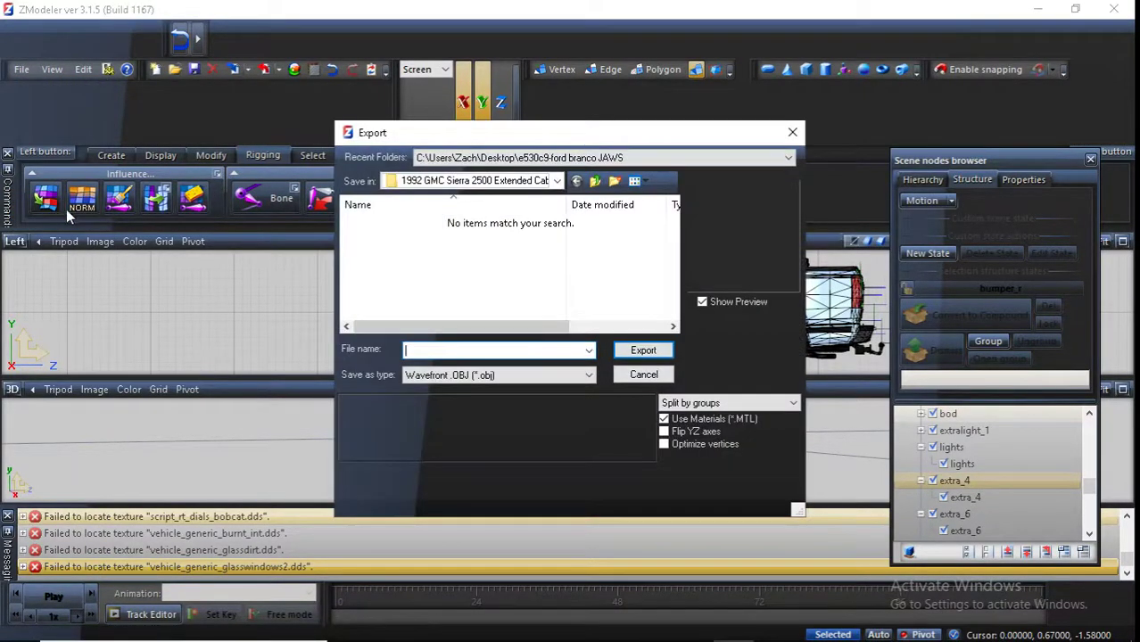
pyautogui.click(479, 375)
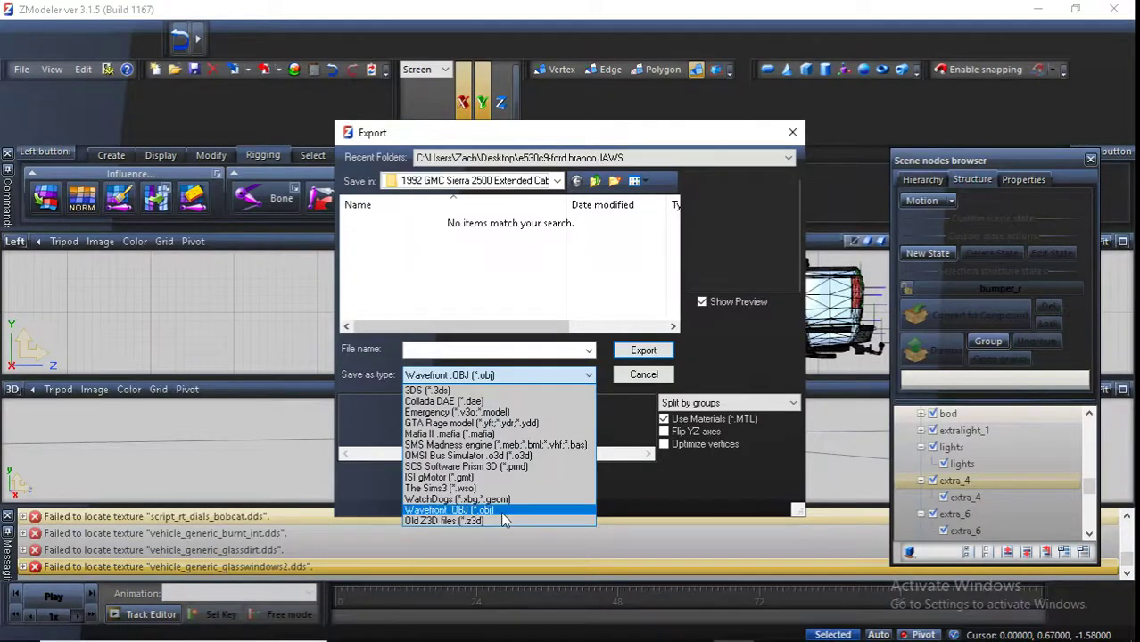
pyautogui.click(484, 512)
pyautogui.click(455, 351)
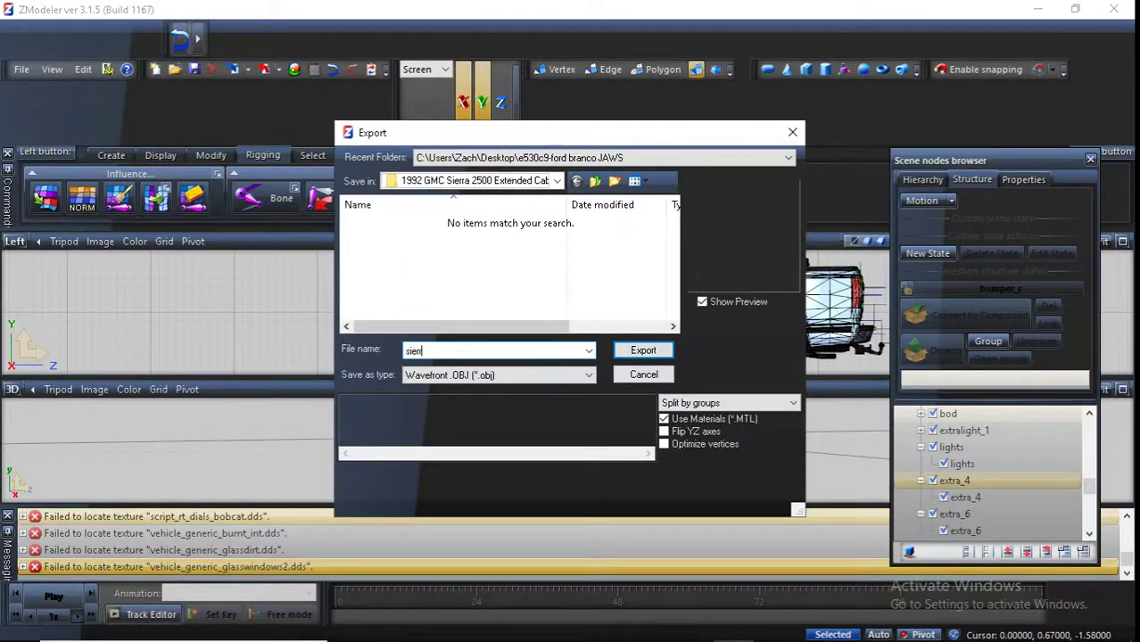
pyautogui.write('sierra')
pyautogui.click(644, 351)
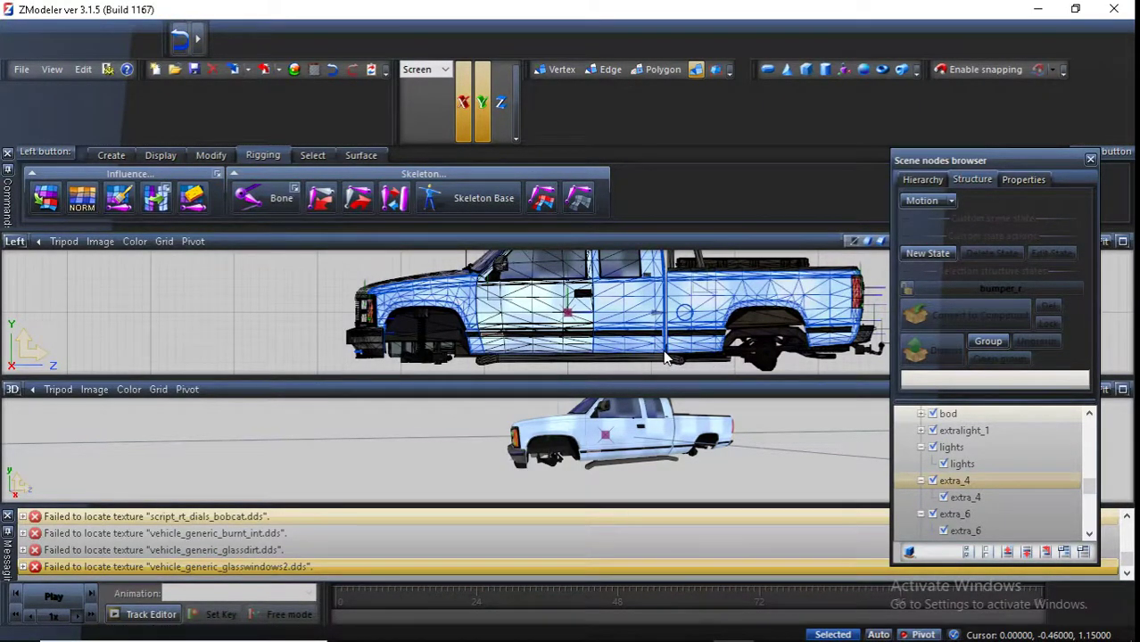
# Switch to Blender by opening the exported sierra.obj from its folder, and delete the default cube
pyautogui.moveTo(446, 627)
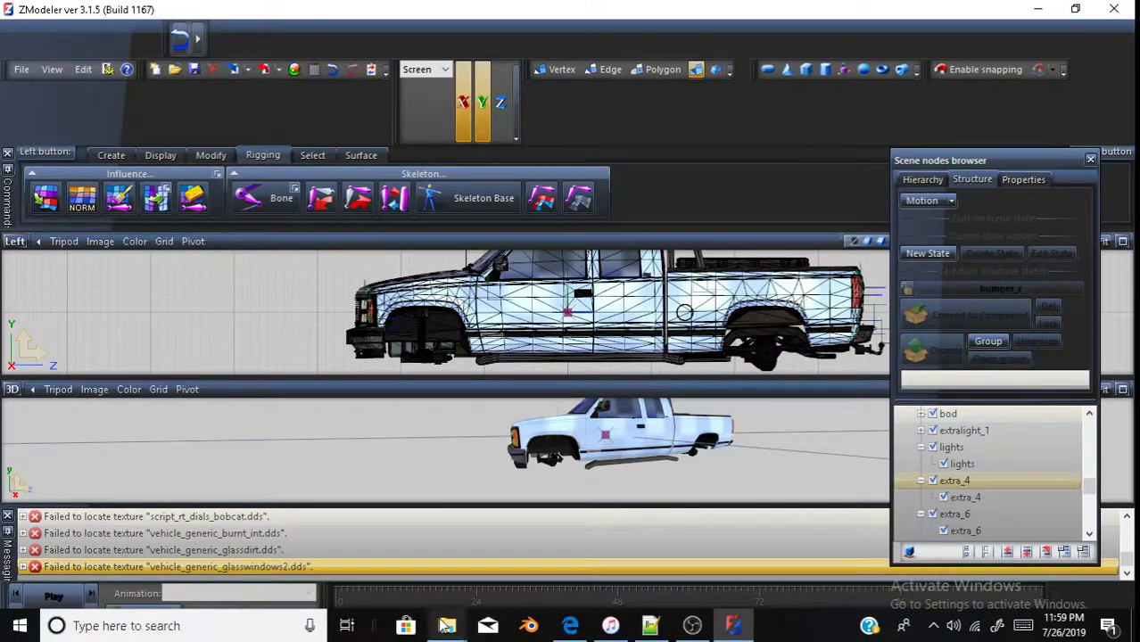
pyautogui.click(451, 571)
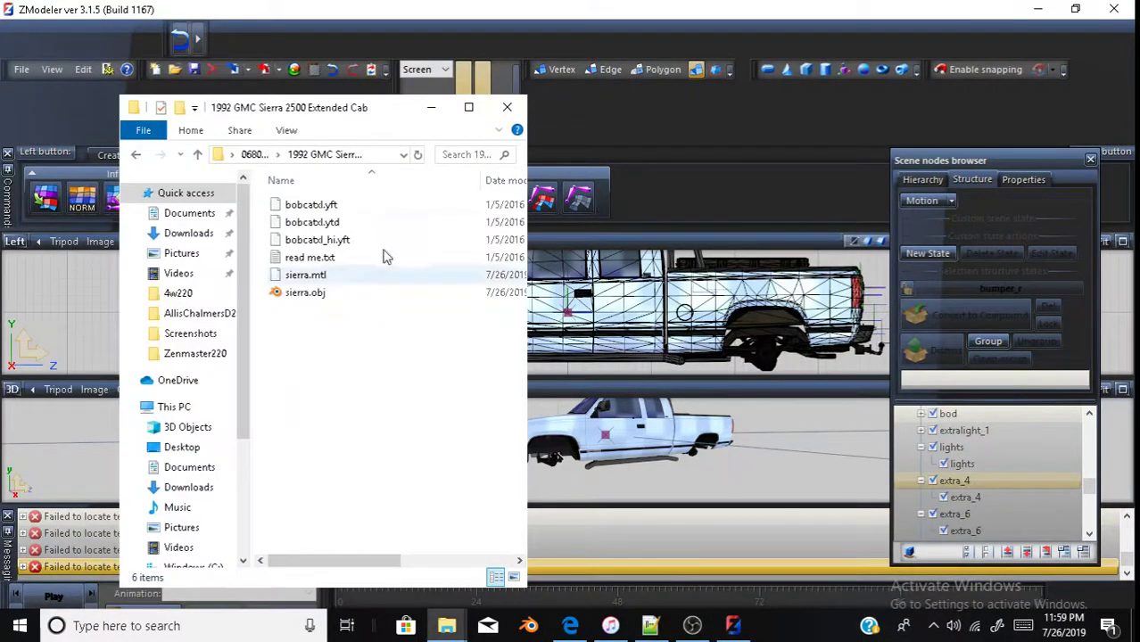
pyautogui.click(336, 293)
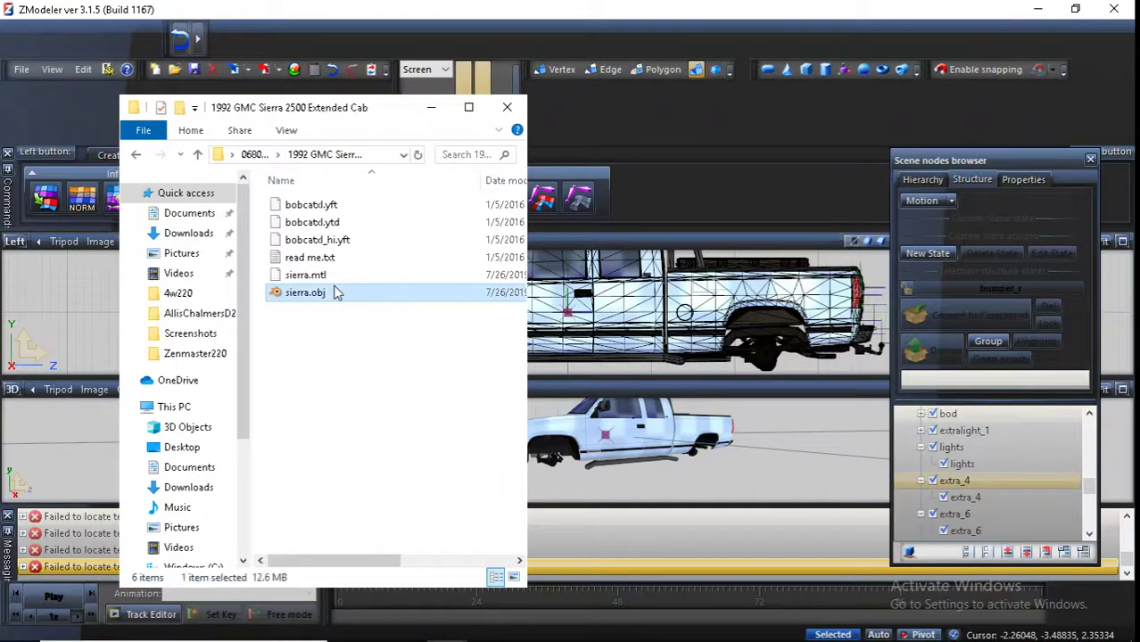
pyautogui.doubleClick(337, 295)
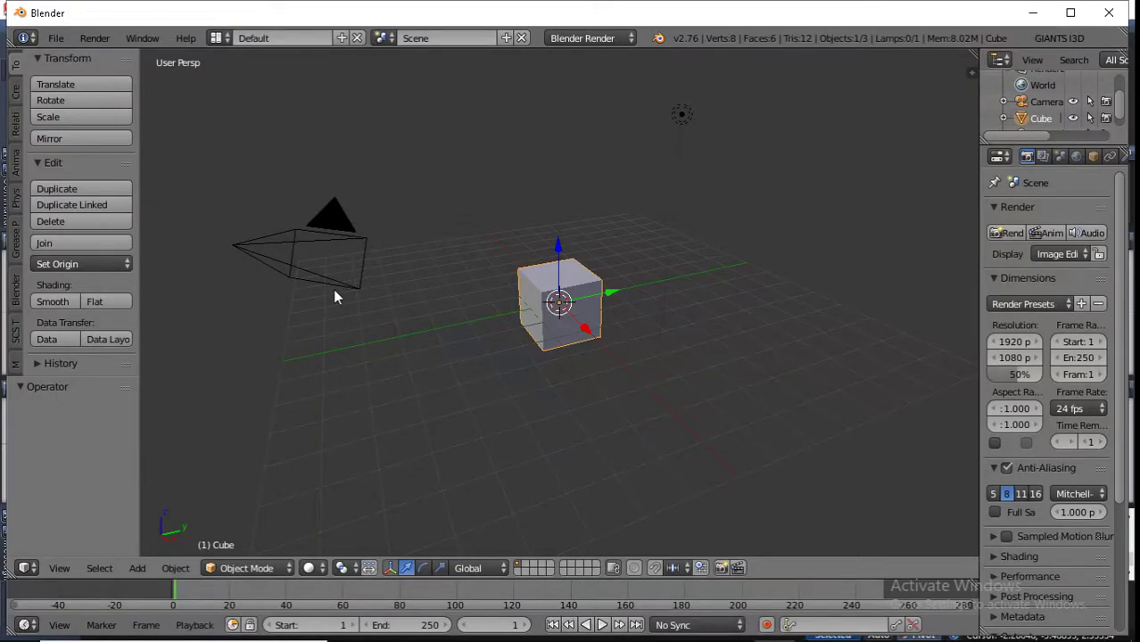
pyautogui.press('x')
pyautogui.click(410, 300)
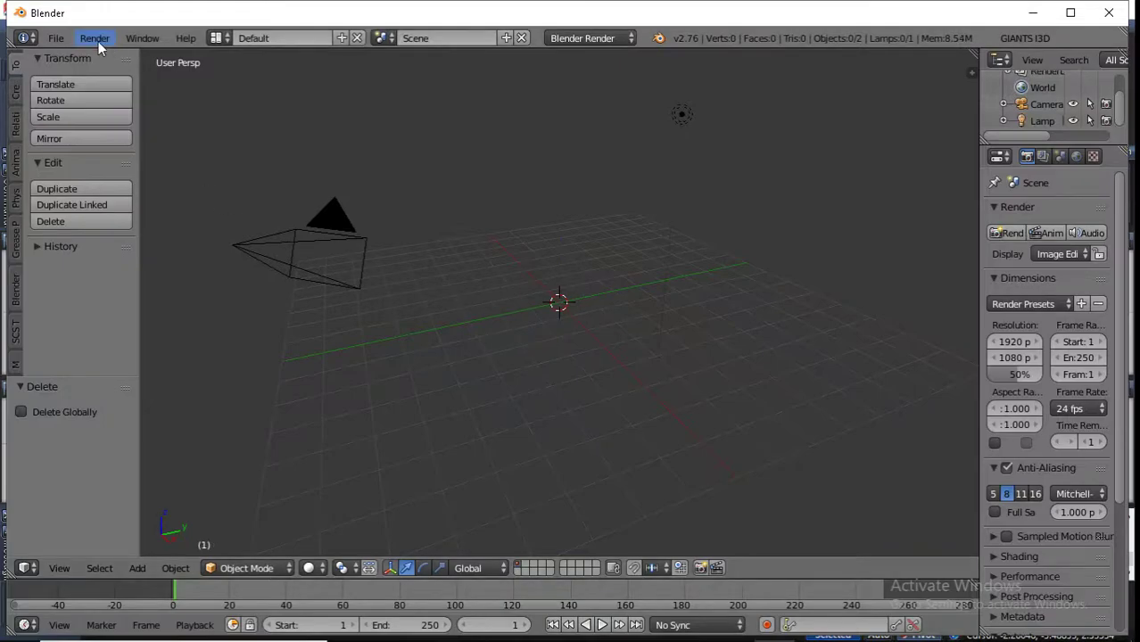
# Import sierra.obj as a Wavefront file from the desktop's 0680cc-1992 GMC Sierra 2500 Extended Cab folder and its subfolder
pyautogui.click(54, 39)
pyautogui.moveTo(114, 337)
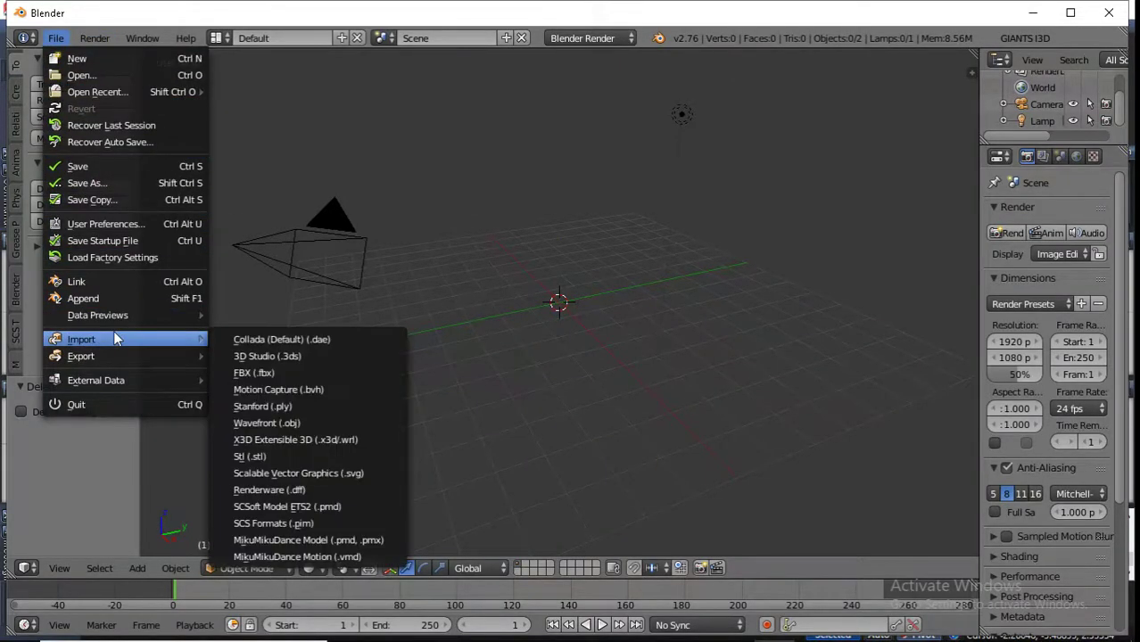
pyautogui.click(295, 423)
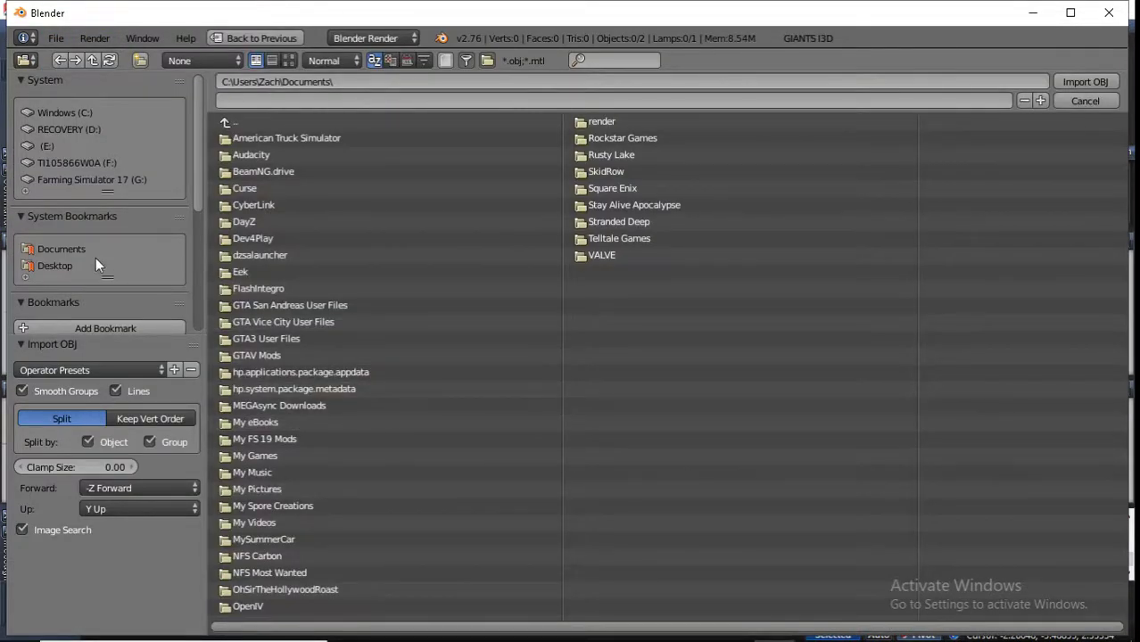
pyautogui.click(56, 266)
pyautogui.click(304, 172)
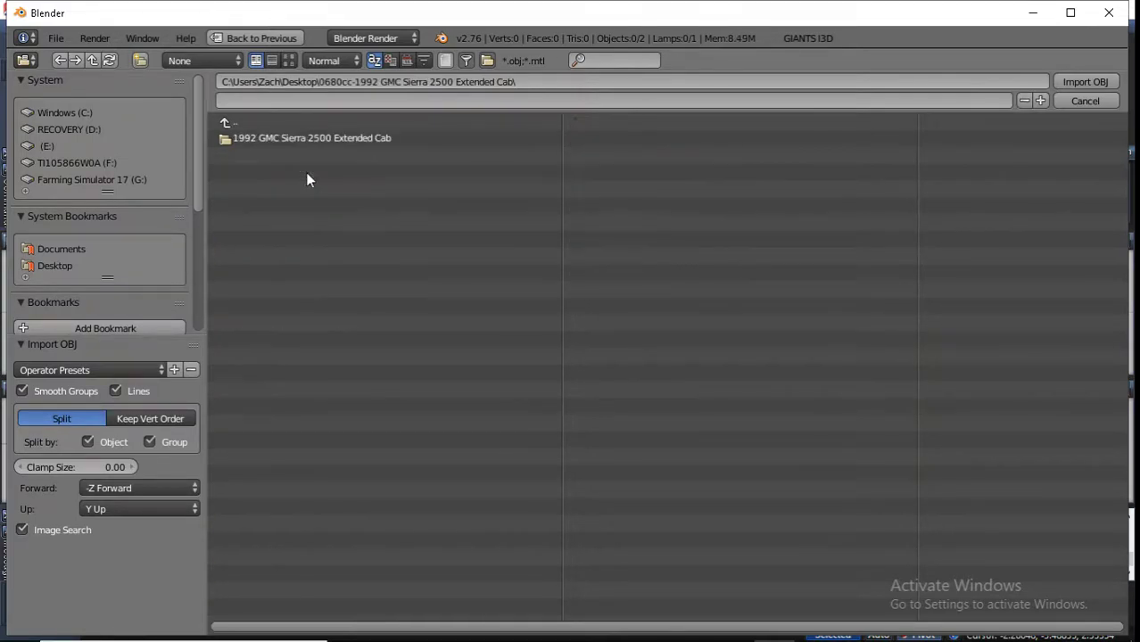
pyautogui.click(308, 136)
pyautogui.click(305, 155)
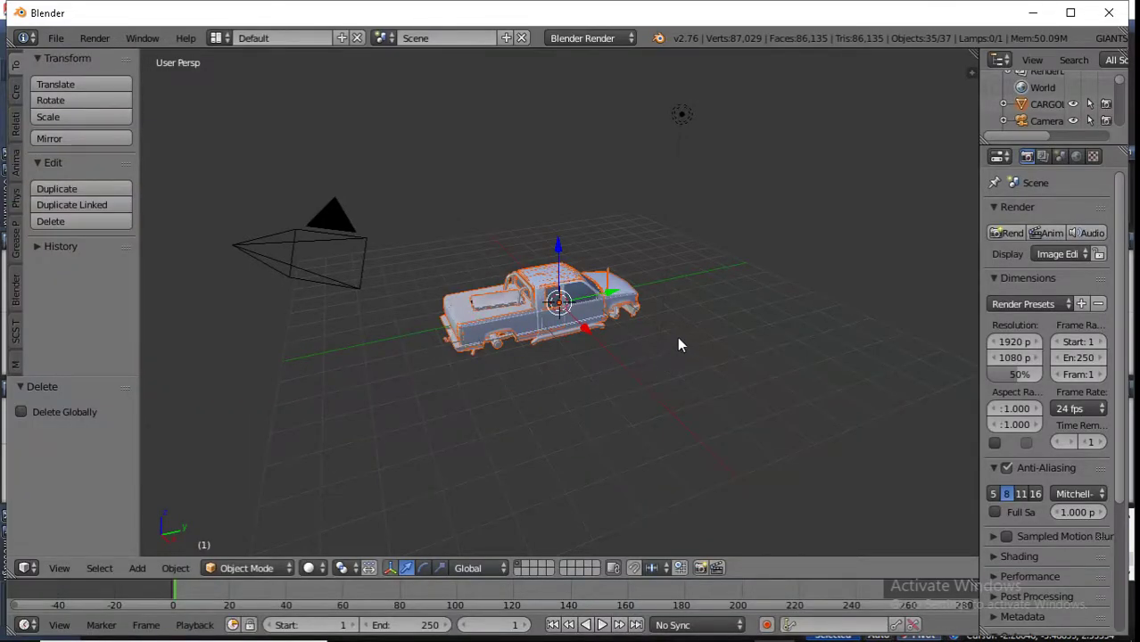
# Lift the bonnet about 0.64 units along Z to look into the engine bay, and undo the move
pyautogui.moveTo(745, 334); pyautogui.dragTo(430, 304, button='middle')
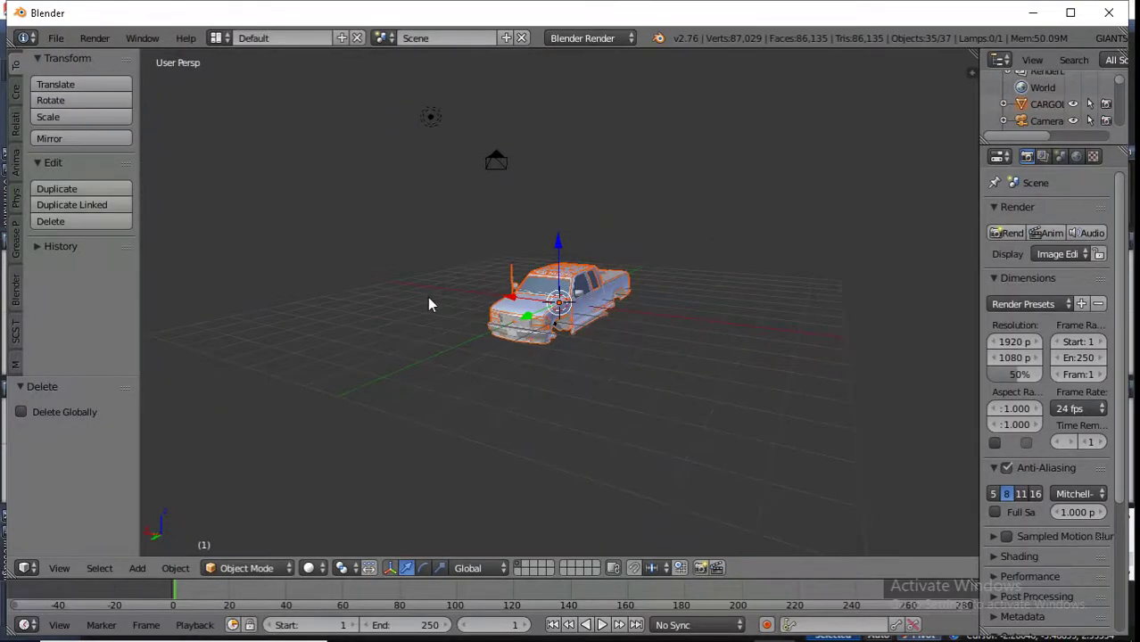
pyautogui.scroll(4, 431, 304)
pyautogui.scroll(2, 431, 305)
pyautogui.rightClick(437, 323)
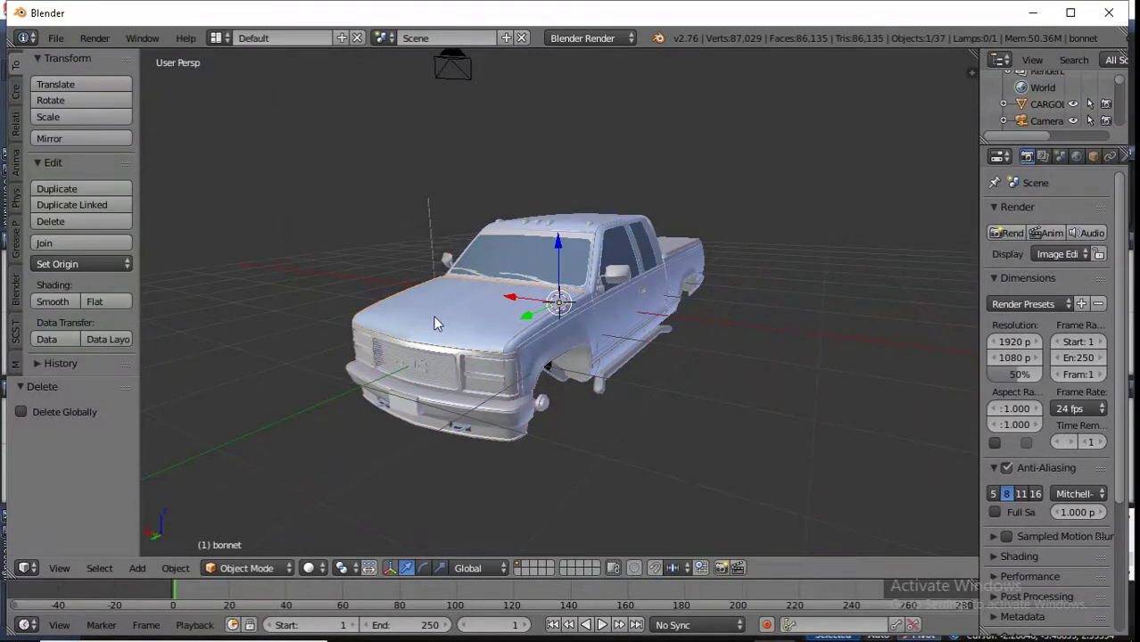
pyautogui.press('r')
pyautogui.click(587, 311)
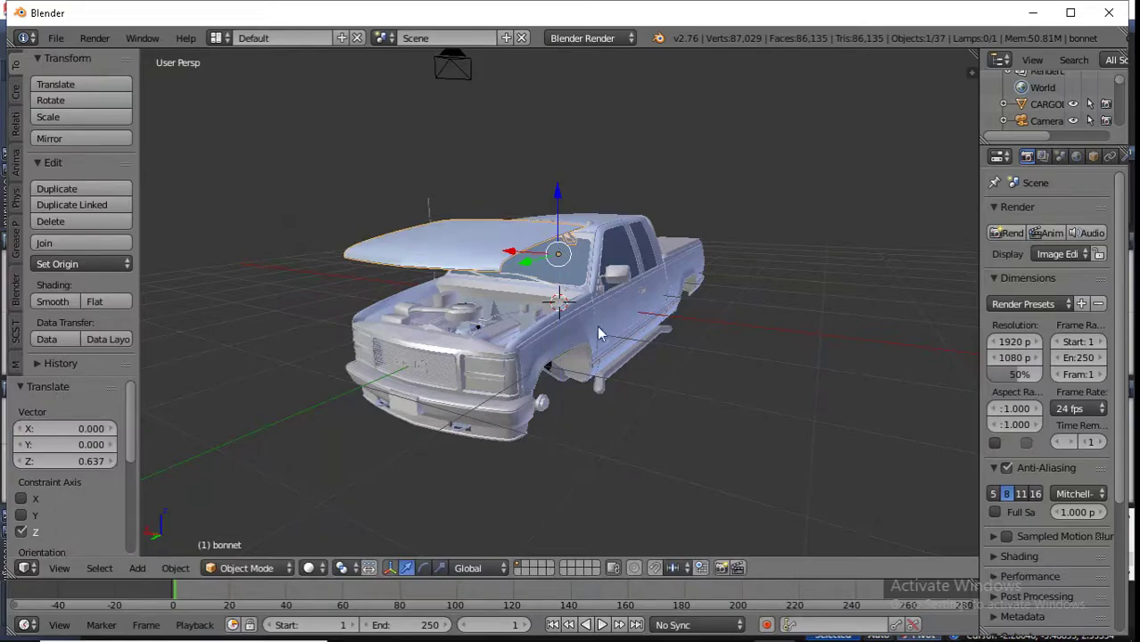
pyautogui.hotkey('ctrl', 'z')
# Try lifting parts at the truck bed, including extra_2, upward in turn, and undo each move
pyautogui.moveTo(701, 363); pyautogui.dragTo(754, 273, button='middle')
pyautogui.rightClick(734, 282)
pyautogui.moveTo(561, 269); pyautogui.dragTo(556, 157)
pyautogui.moveTo(557, 157); pyautogui.dragTo(737, 326, button='middle')
pyautogui.hotkey('ctrl', 'z')
pyautogui.rightClick(737, 325)
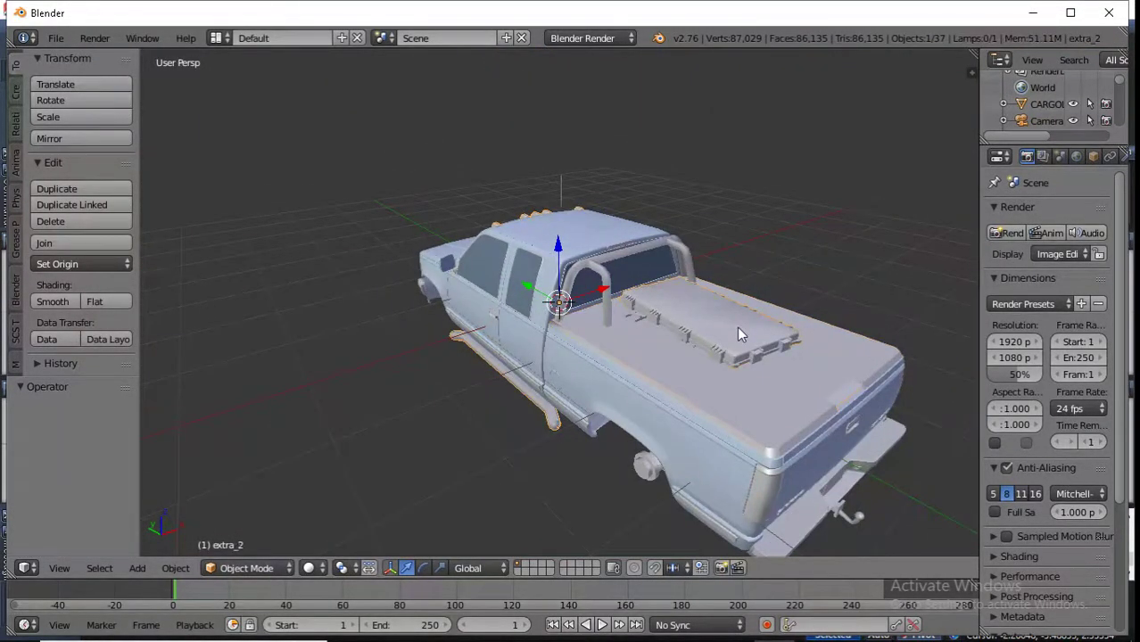
pyautogui.moveTo(561, 270); pyautogui.dragTo(557, 181)
pyautogui.moveTo(557, 181); pyautogui.dragTo(595, 198, button='middle')
pyautogui.hotkey('ctrl', 'z')
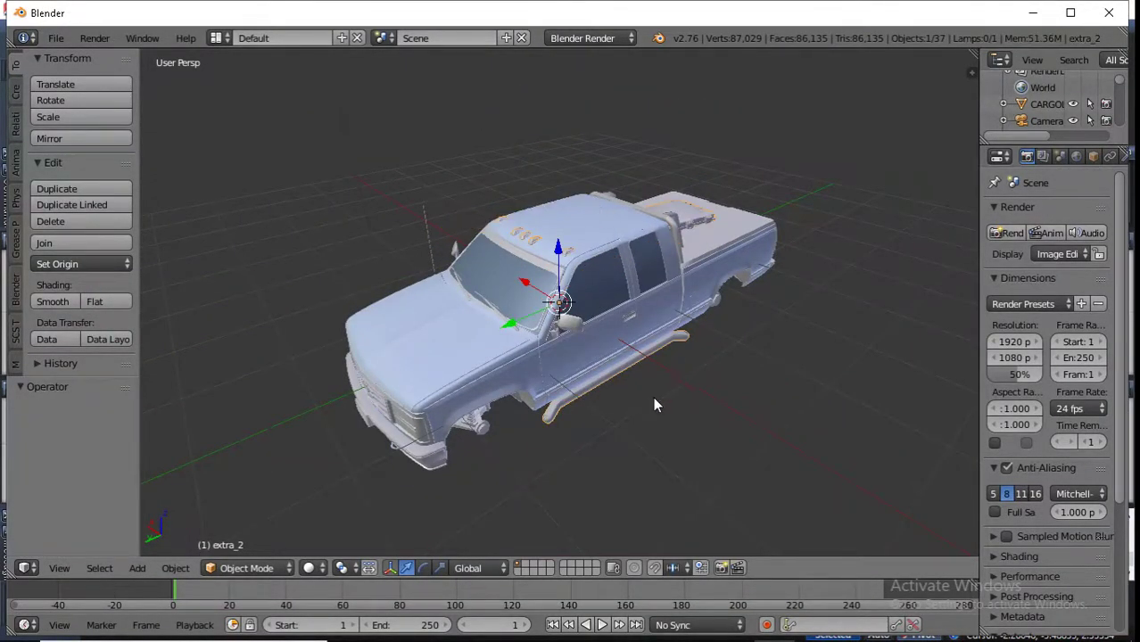
# Lift the front driver-side door about 1.53 units along Z to inspect the cab interior, and undo the move
pyautogui.moveTo(655, 398); pyautogui.dragTo(535, 346, button='middle')
pyautogui.rightClick(532, 343)
pyautogui.moveTo(555, 259); pyautogui.dragTo(559, 170)
pyautogui.moveTo(589, 334); pyautogui.dragTo(573, 375, button='middle')
pyautogui.scroll(5, 573, 376)
pyautogui.moveTo(607, 464); pyautogui.dragTo(590, 430, button='middle')
pyautogui.scroll(8, 584, 419)
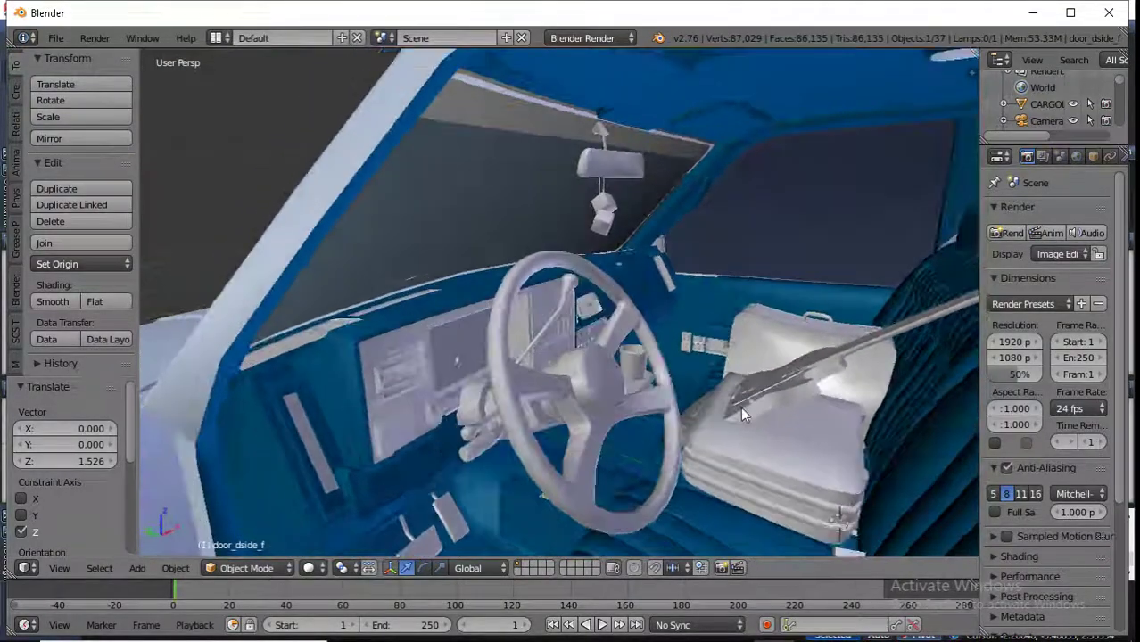
pyautogui.moveTo(740, 414); pyautogui.dragTo(794, 396, button='middle')
pyautogui.scroll(-6, 800, 411)
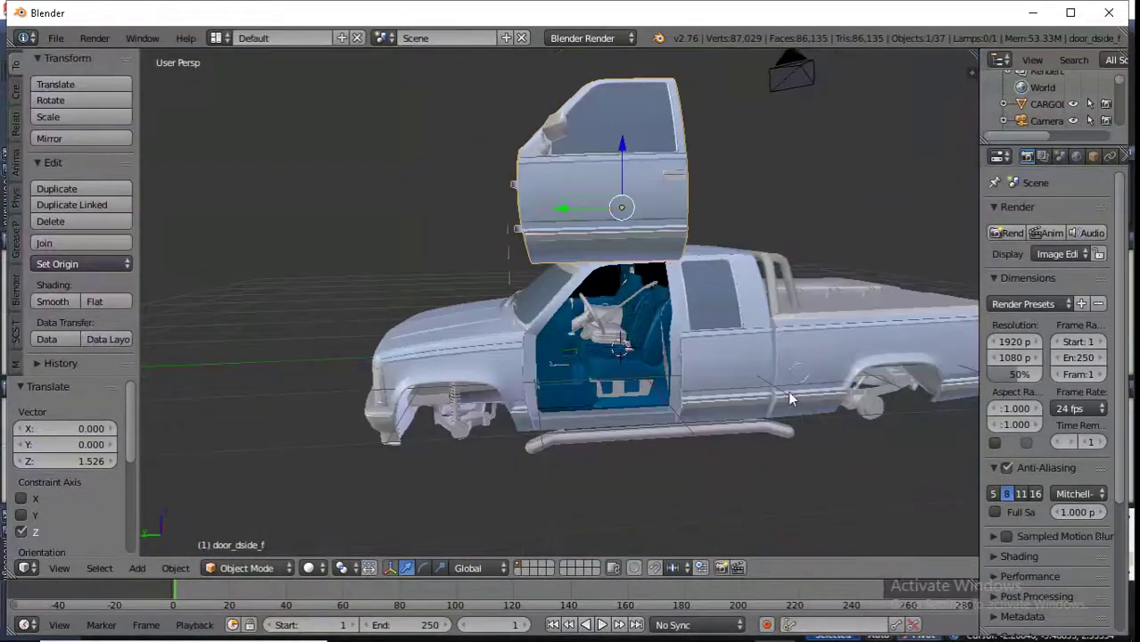
pyautogui.hotkey('ctrl', 'z')
pyautogui.moveTo(632, 639)
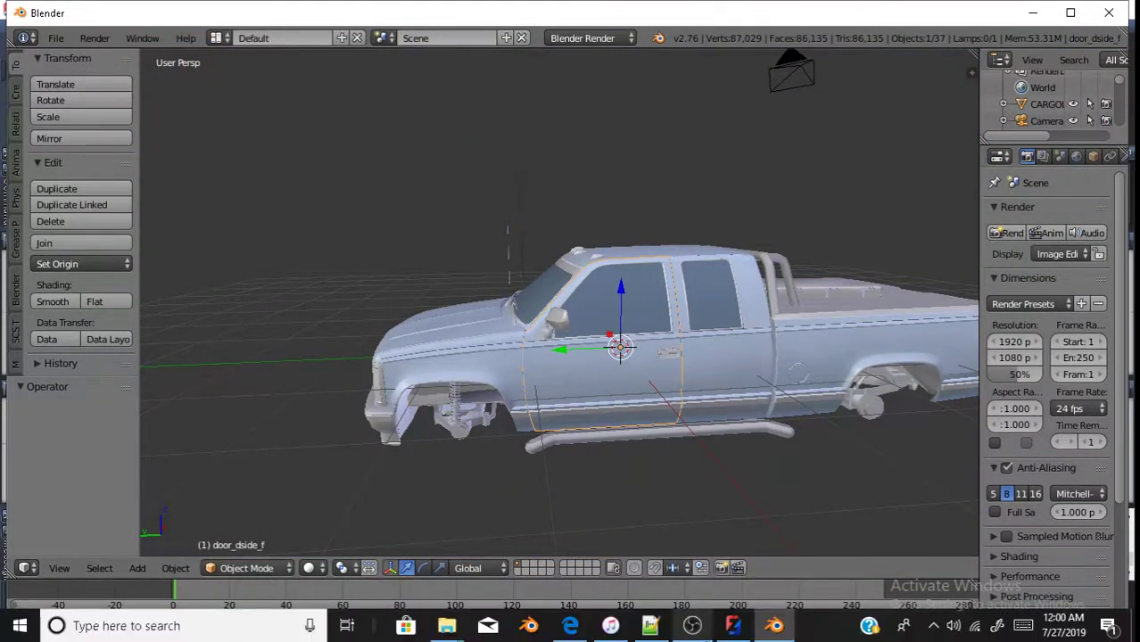